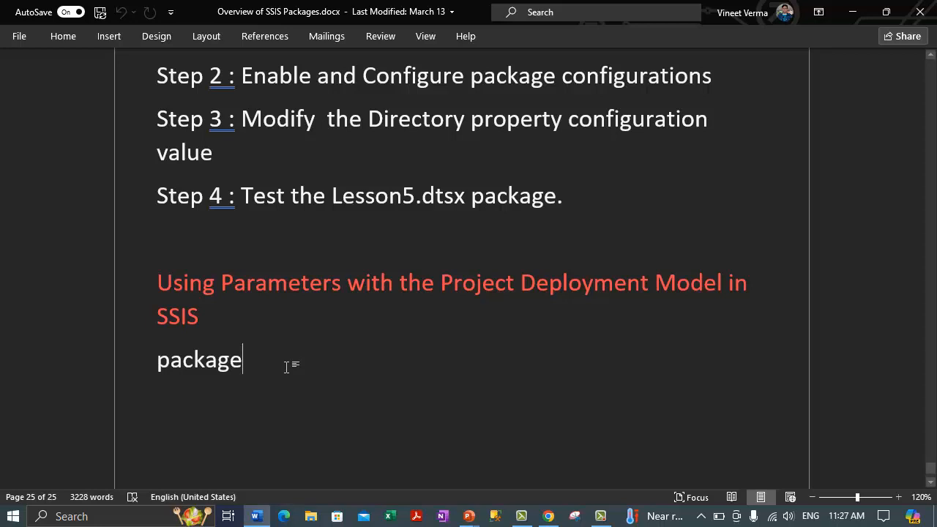
Step: Replace the word "package" under the red heading with "-- Starting SQL Server version 2012, a new deployment model was introduced"
{"action": "double_click", "coordinate": [216, 362]}
{"action": "type", "text": "-- Starting"}
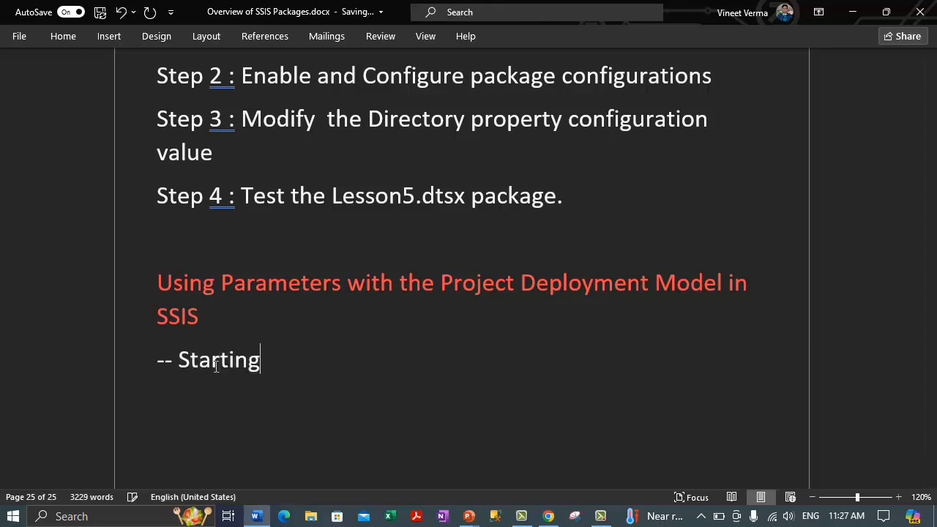
{"action": "type", "text": " S"}
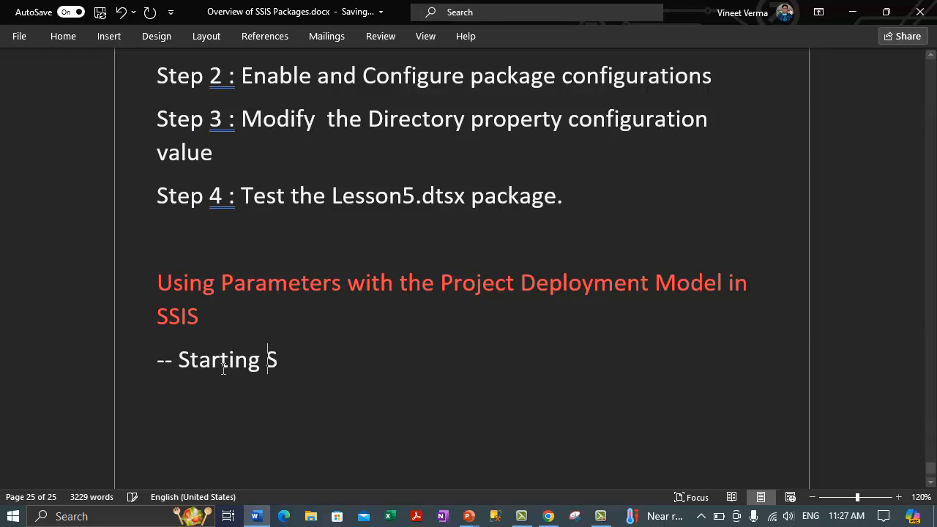
{"action": "type", "text": "QL Server ve"}
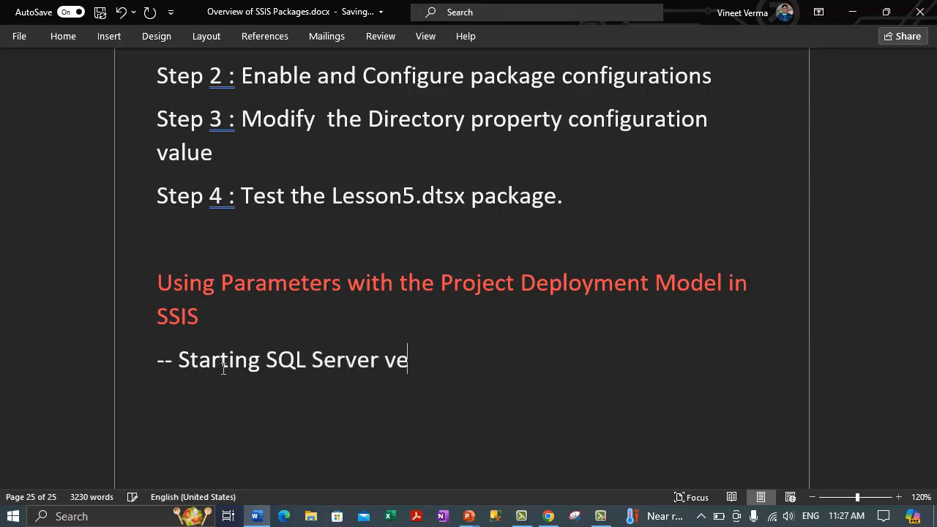
{"action": "type", "text": "rsion 2012, a new depl"}
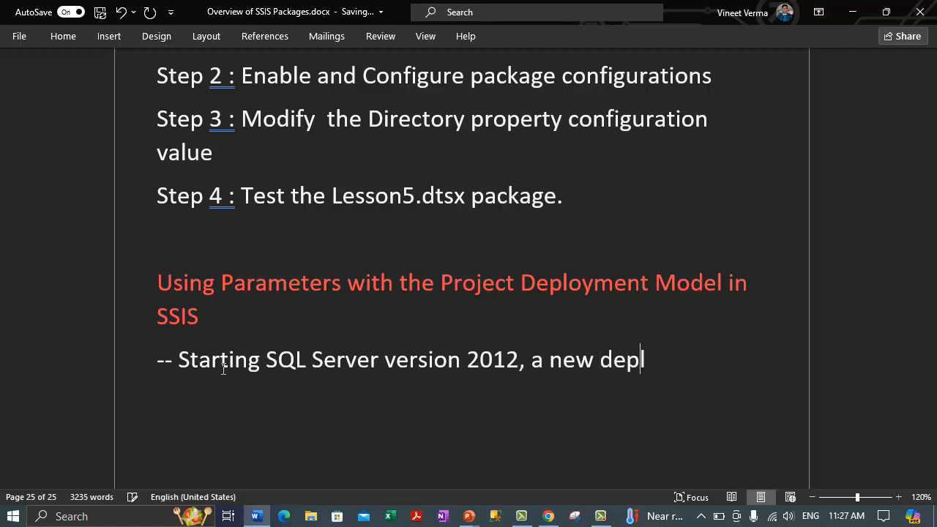
{"action": "type", "text": "oyment "}
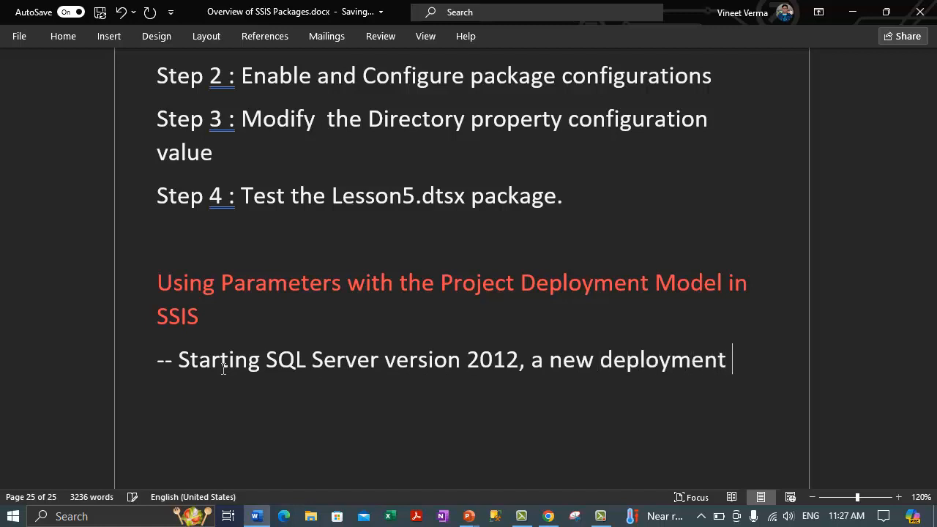
{"action": "type", "text": "model was introduced"}
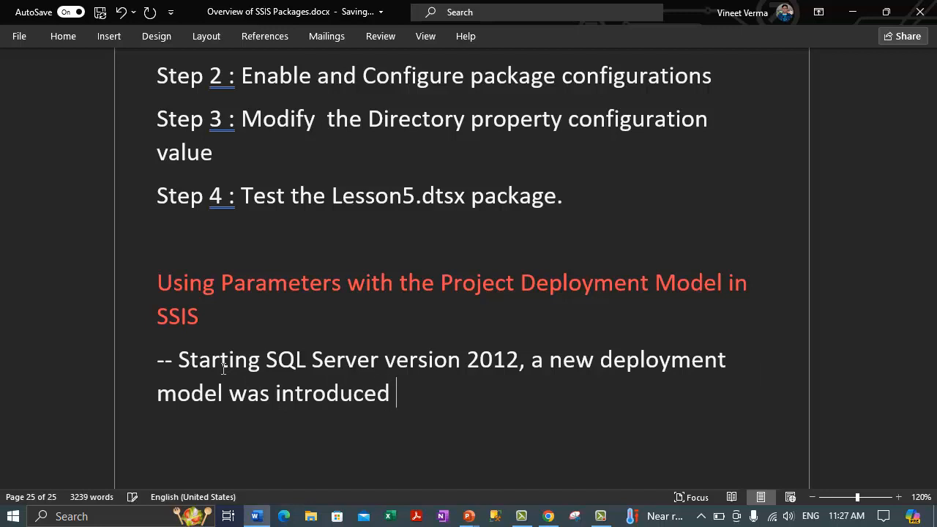
Step: Complete the first note under the heading with "where we can deploy our projects to the Integration Services Server."
{"action": "type", "text": " where we can"}
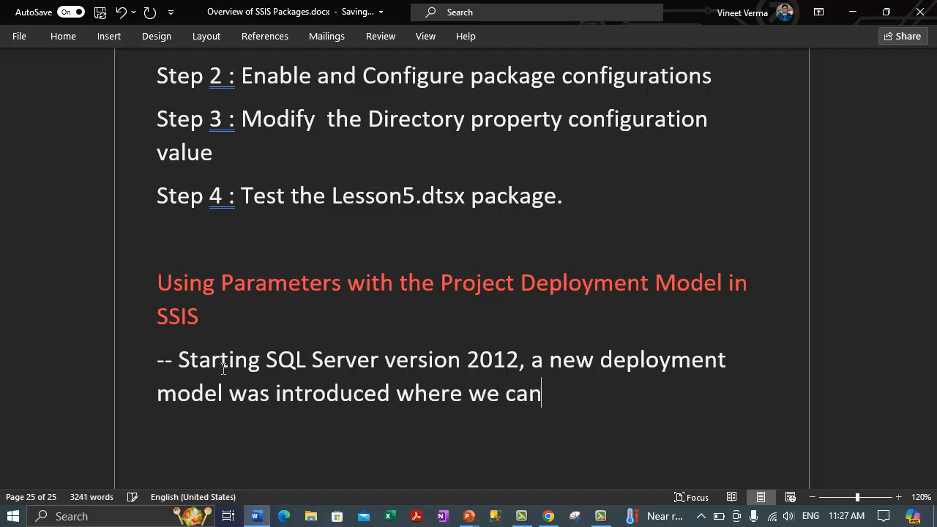
{"action": "type", "text": " deplo"}
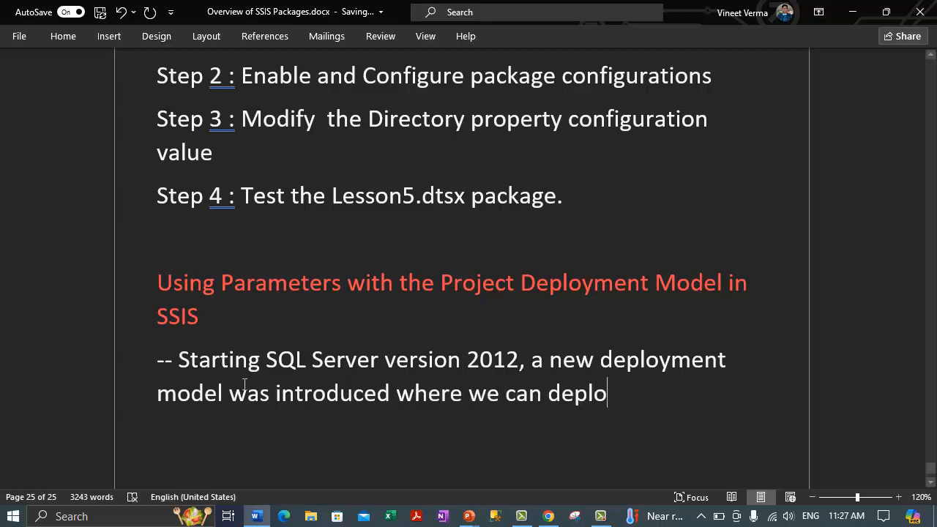
{"action": "type", "text": "y our proj"}
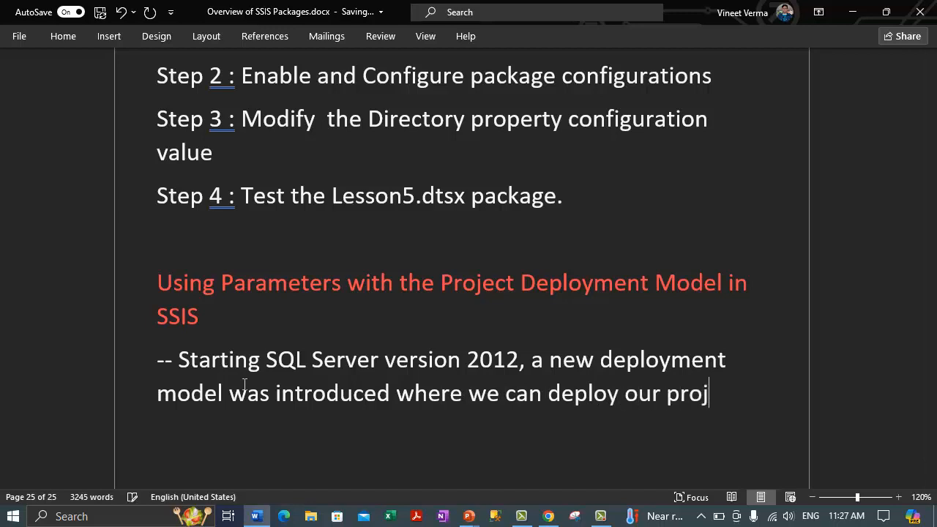
{"action": "type", "text": "ects to the In"}
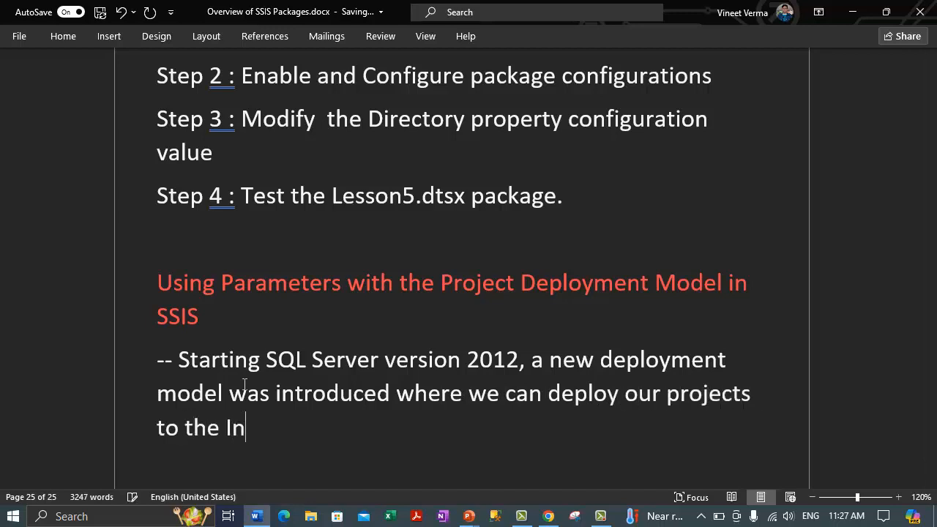
{"action": "type", "text": "tegration Services S"}
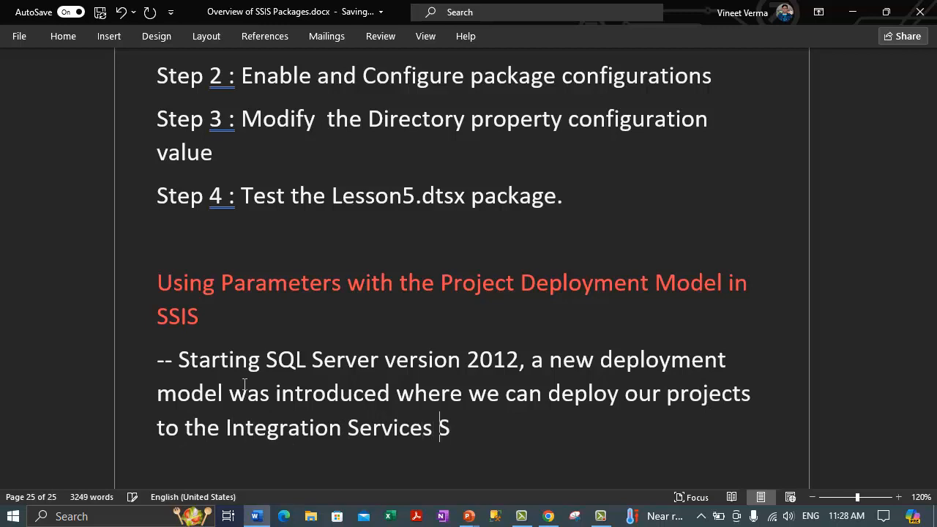
{"action": "type", "text": "erver"}
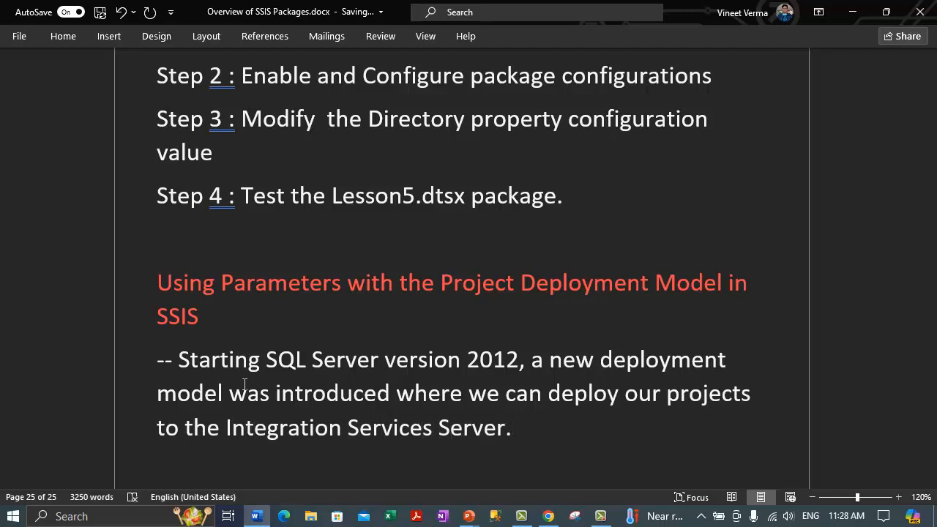
{"action": "type", "text": "."}
Step: Start a second note on a new line with "-- This Integration Server enables us to manage and"
{"action": "key", "text": "Return"}
{"action": "type", "text": "-- This SSIS"}
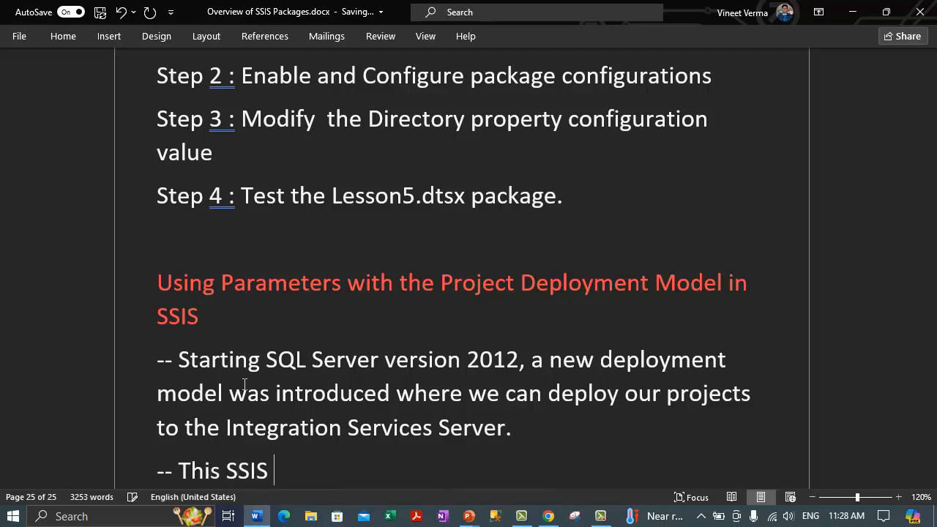
{"action": "type", "text": "S"}
{"action": "key", "text": "BackSpace"}
{"action": "key", "text": "BackSpace"}
{"action": "key", "text": "BackSpace"}
{"action": "key", "text": "BackSpace"}
{"action": "key", "text": "BackSpace"}
{"action": "key", "text": "BackSpace"}
{"action": "type", "text": "Integration "}
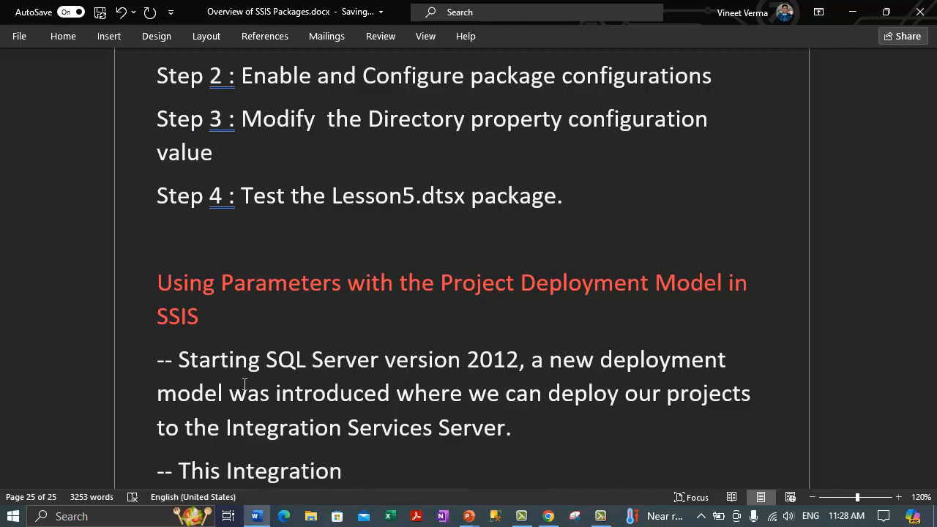
{"action": "type", "text": "Server enables"}
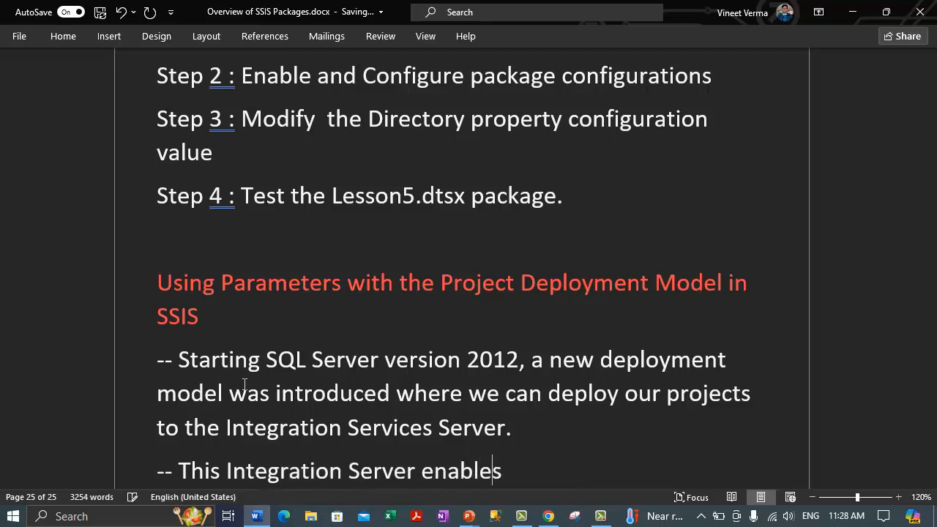
{"action": "type", "text": " us to manage and "}
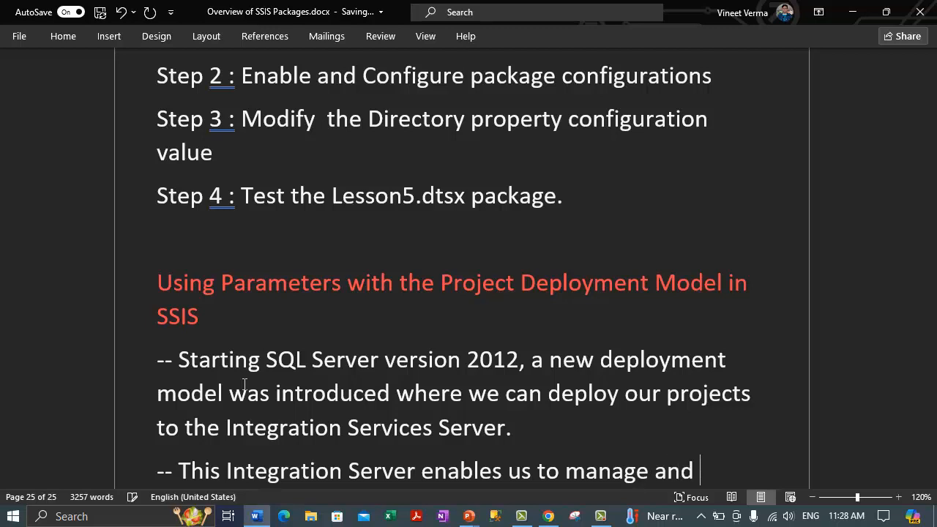
Step: Complete the second note with "run package, and to configure runtime values for packages."
{"action": "type", "text": "run package, and "}
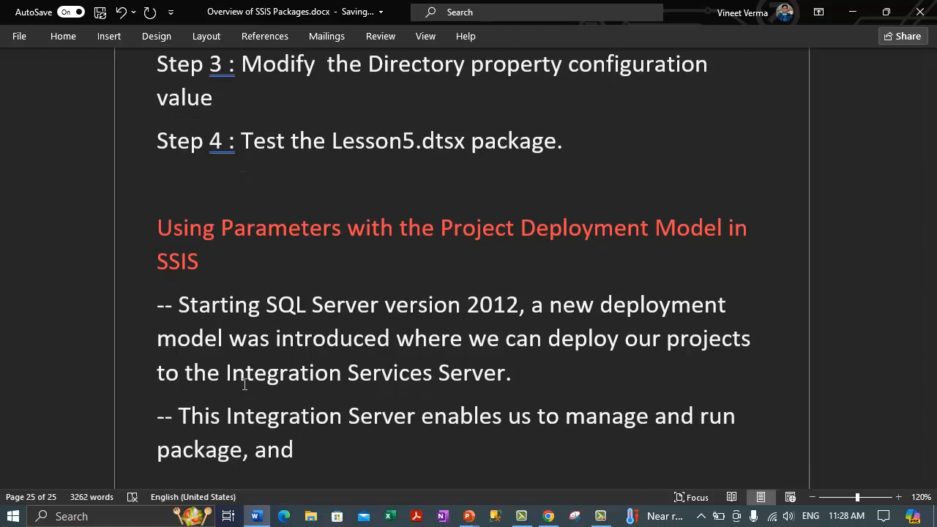
{"action": "type", "text": "to configur"}
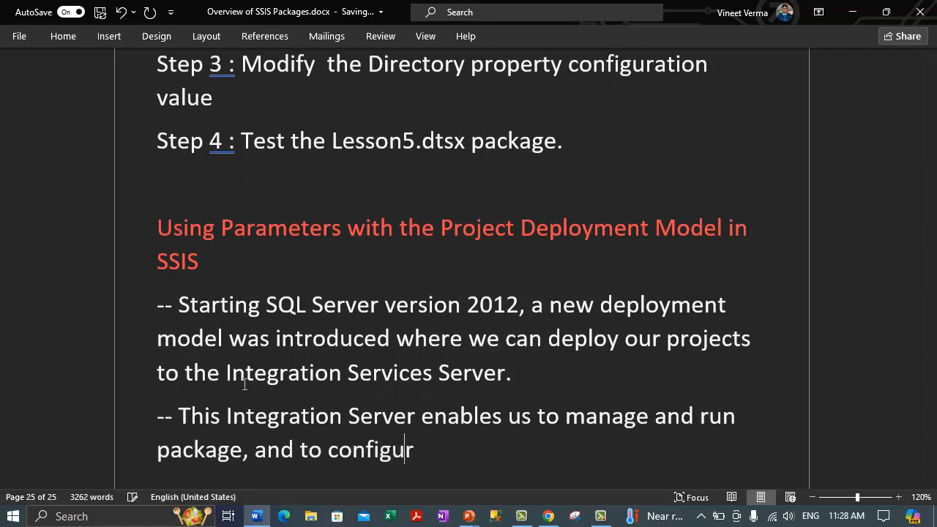
{"action": "type", "text": "e runtime valu"}
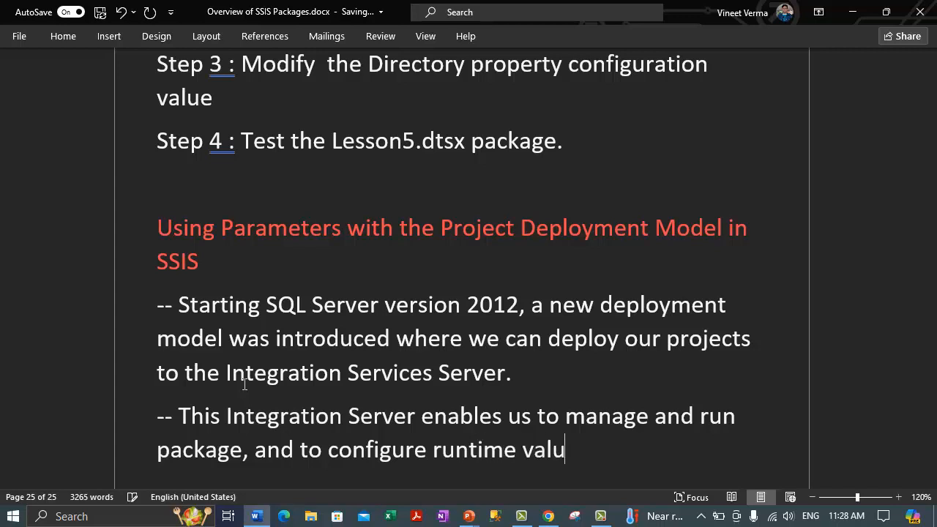
{"action": "type", "text": "es for packages."}
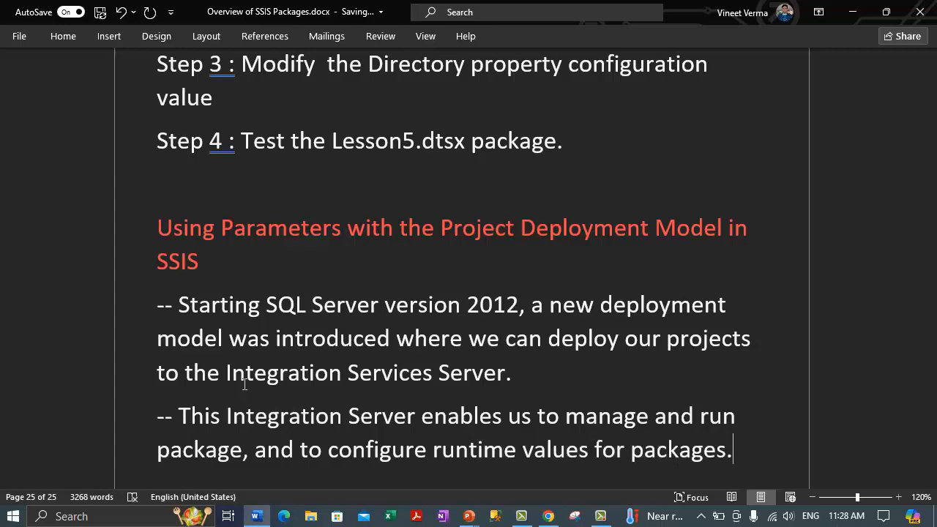
Step: Add a note on the following page reading "-- We will modify the package that we created earlier Lesson5.dtsx, to use the project deployment model."
{"action": "key", "text": "ctrl+Return"}
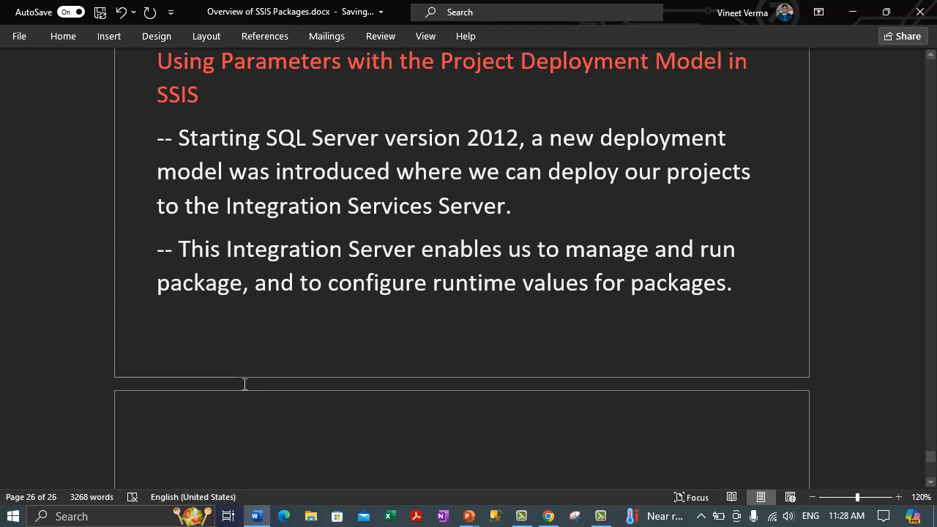
{"action": "left_click_drag", "start_coordinate": [171, 71], "coordinate": [204, 85]}
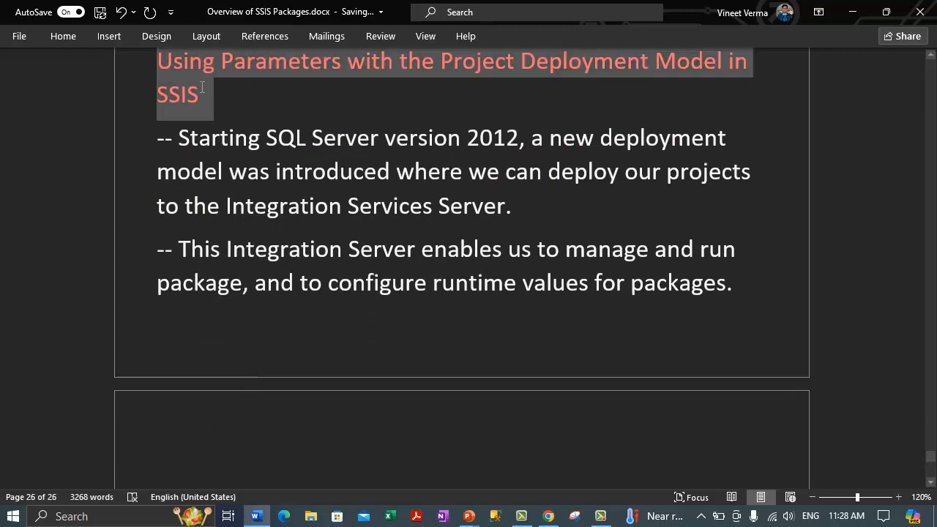
{"action": "left_click", "coordinate": [213, 435]}
{"action": "type", "text": "-- We will "}
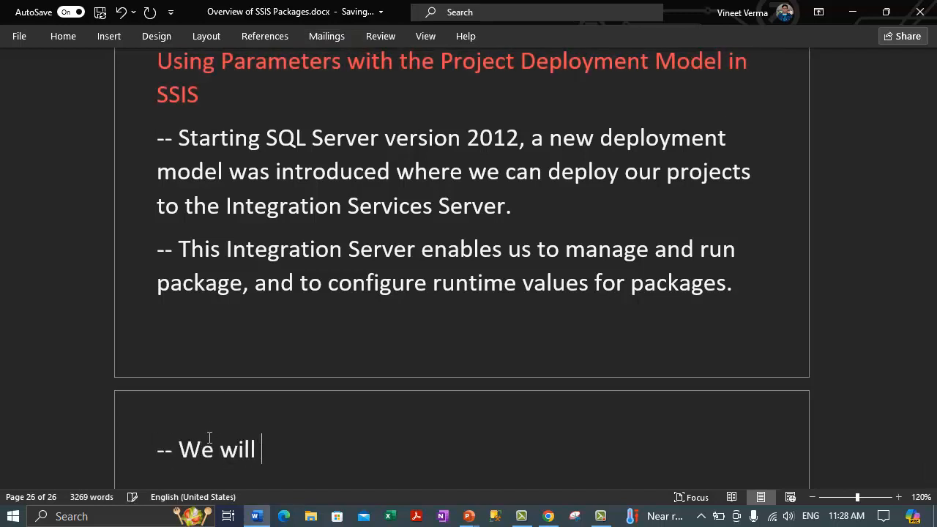
{"action": "type", "text": "modify "}
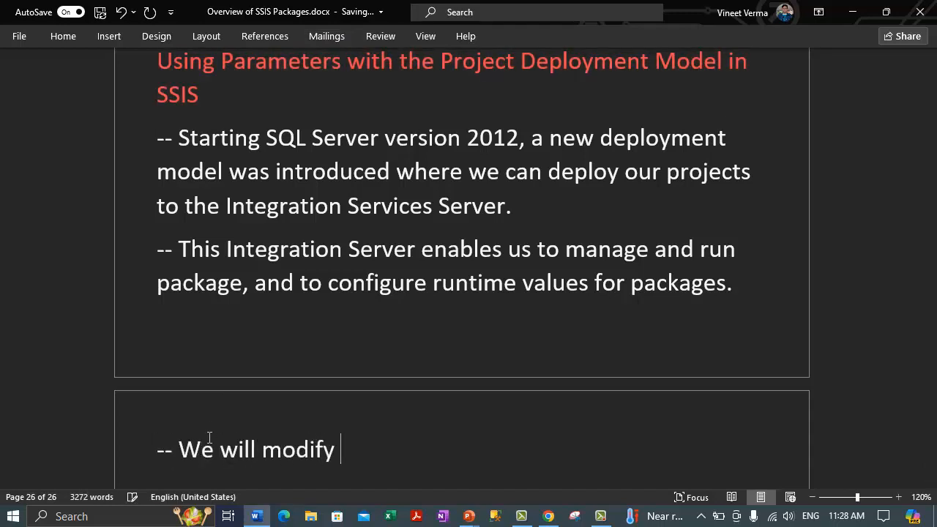
{"action": "type", "text": "the package that we created earlie"}
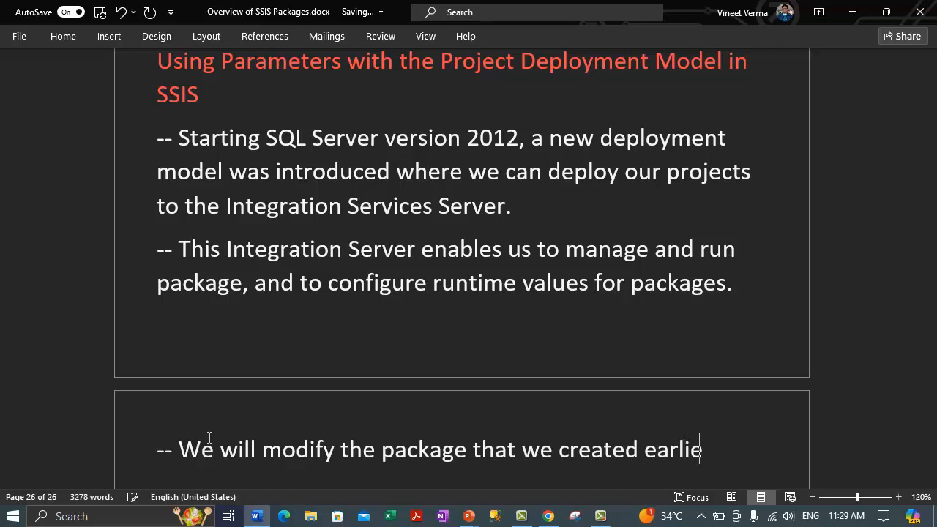
{"action": "type", "text": "r Lesson"}
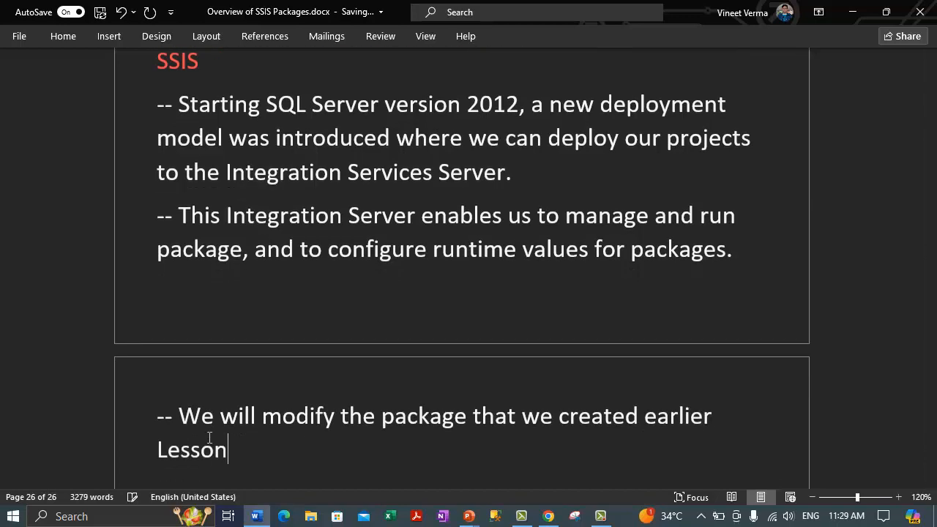
{"action": "type", "text": "5.dt"}
{"action": "type", "text": "sx, to use the pro"}
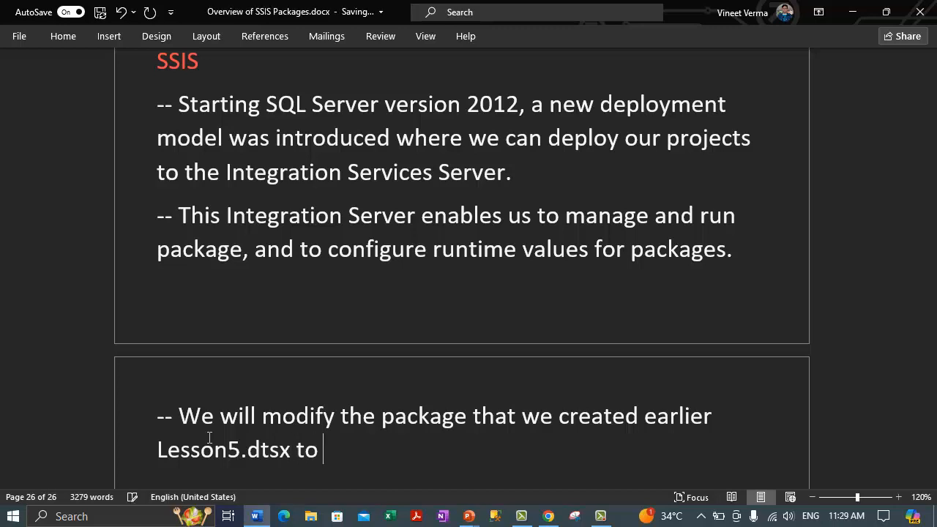
{"action": "type", "text": "jec"}
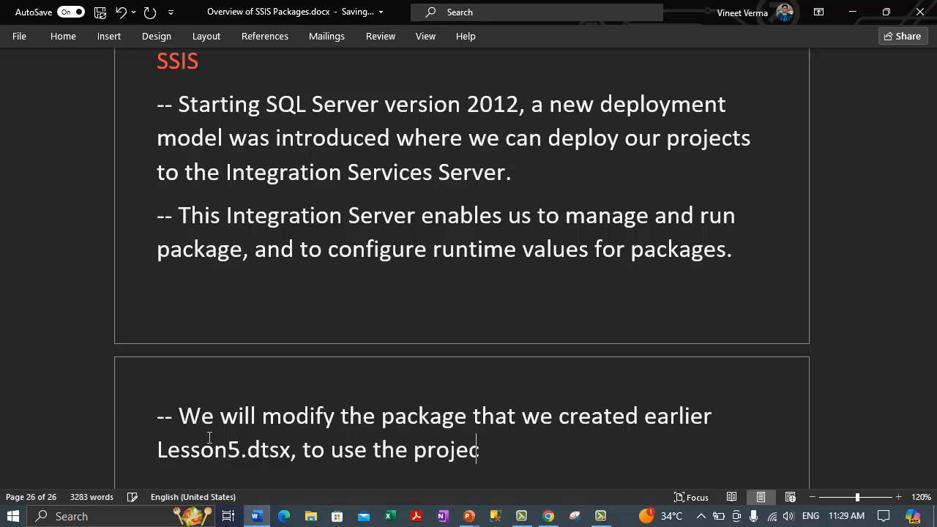
{"action": "type", "text": "t deployment model."}
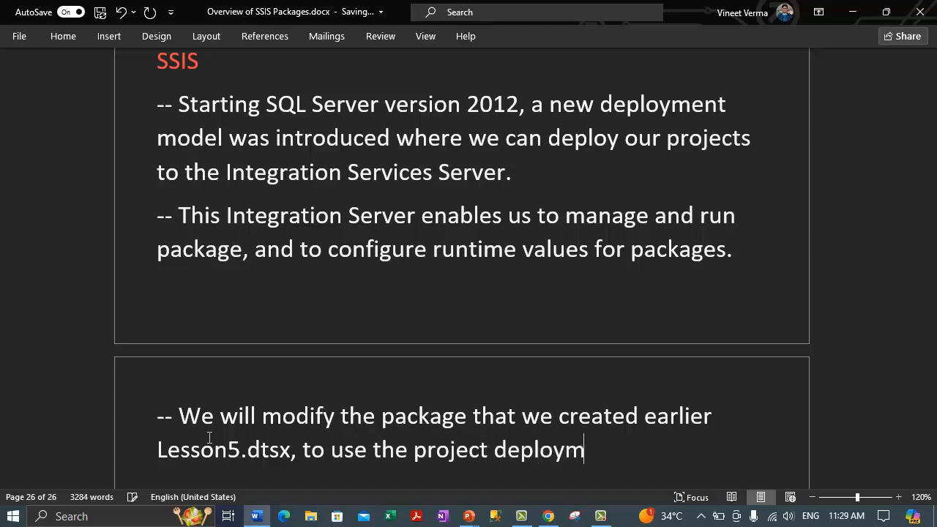
Step: Add another note line reading "-- We will also replace the configuration values with a parameter to specify the sample data location."
{"action": "key", "text": "Return"}
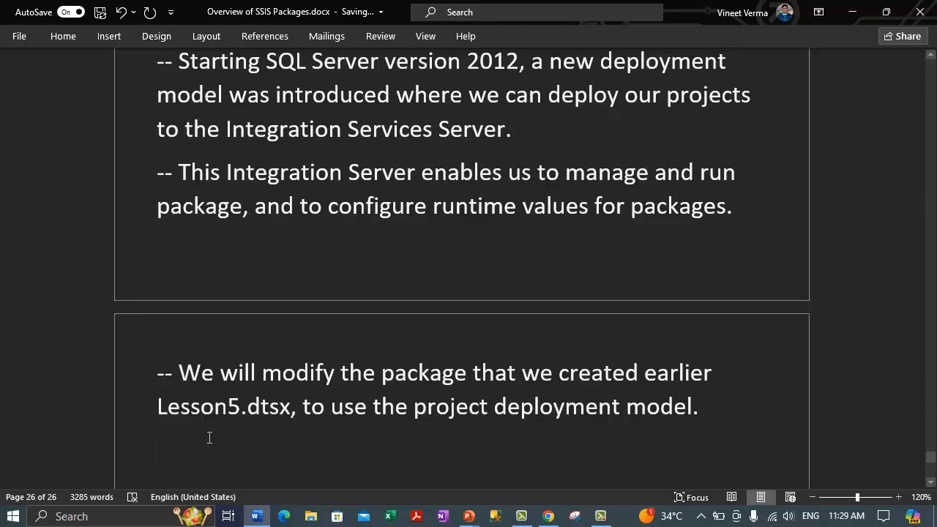
{"action": "type", "text": "-- We will also repla"}
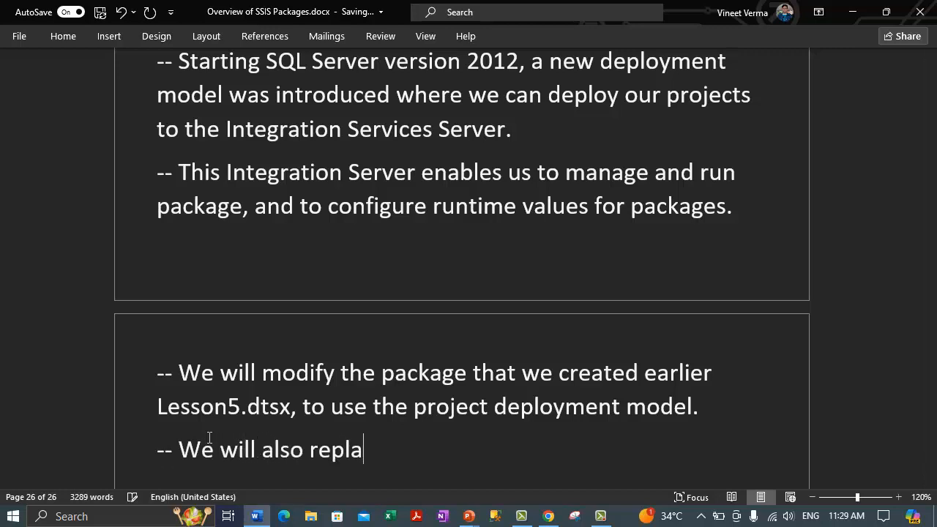
{"action": "type", "text": "ce the configura"}
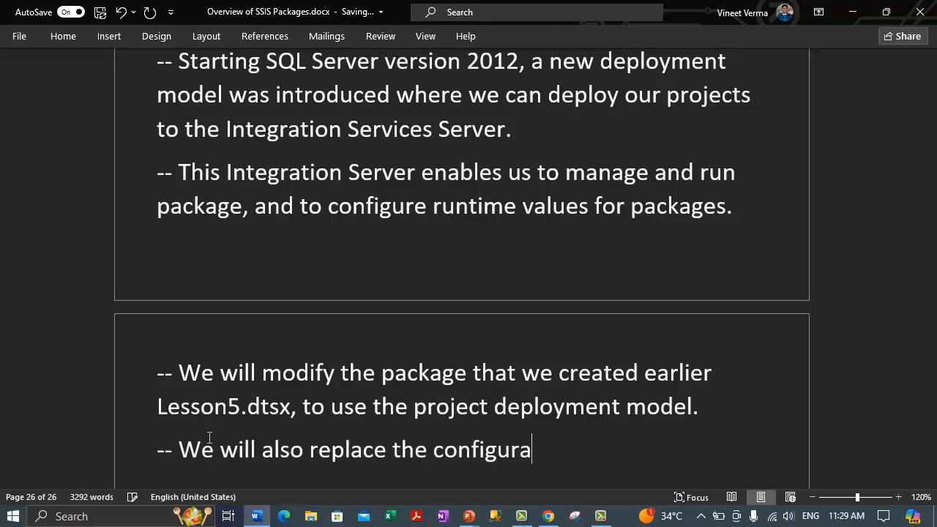
{"action": "type", "text": "tion values with a parameter to"}
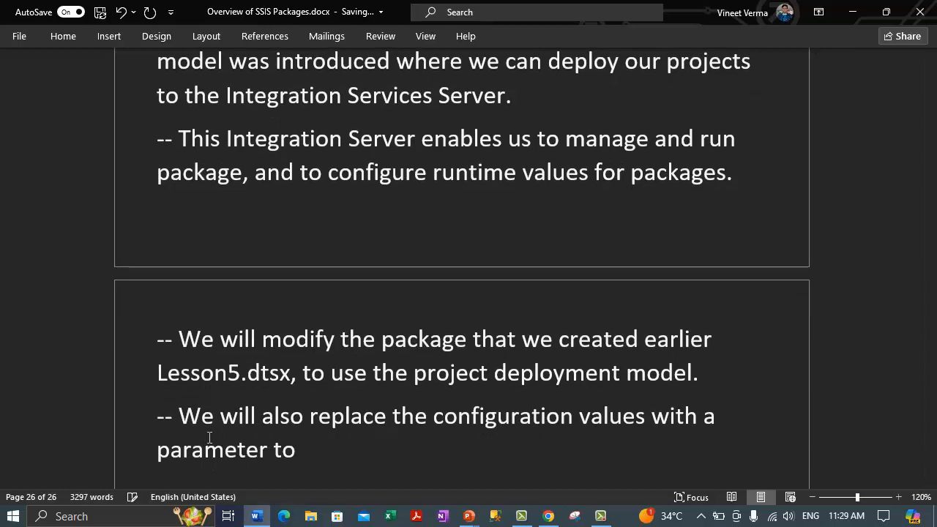
{"action": "type", "text": " specify the s"}
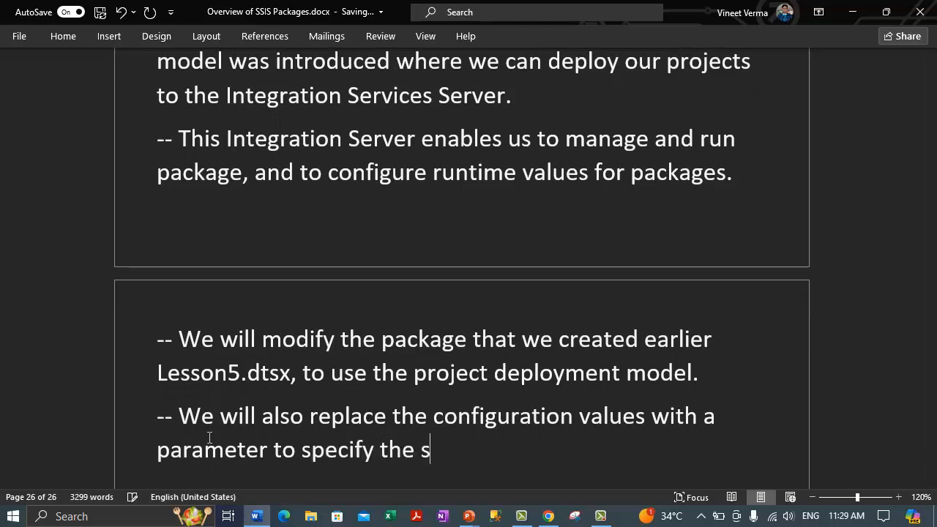
{"action": "type", "text": "ample data location."}
{"action": "key", "text": "Up"}
{"action": "key", "text": "Up"}
{"action": "key", "text": "Up"}
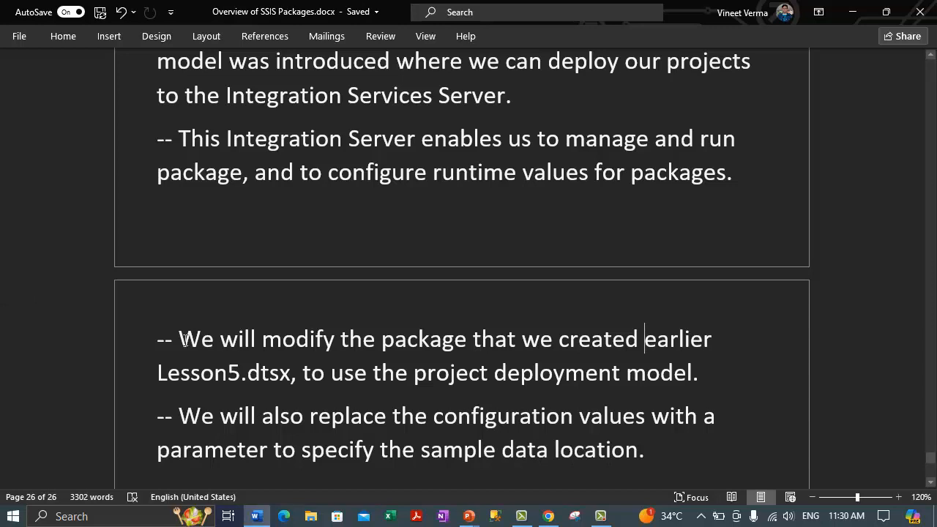
{"action": "key", "text": "Return"}
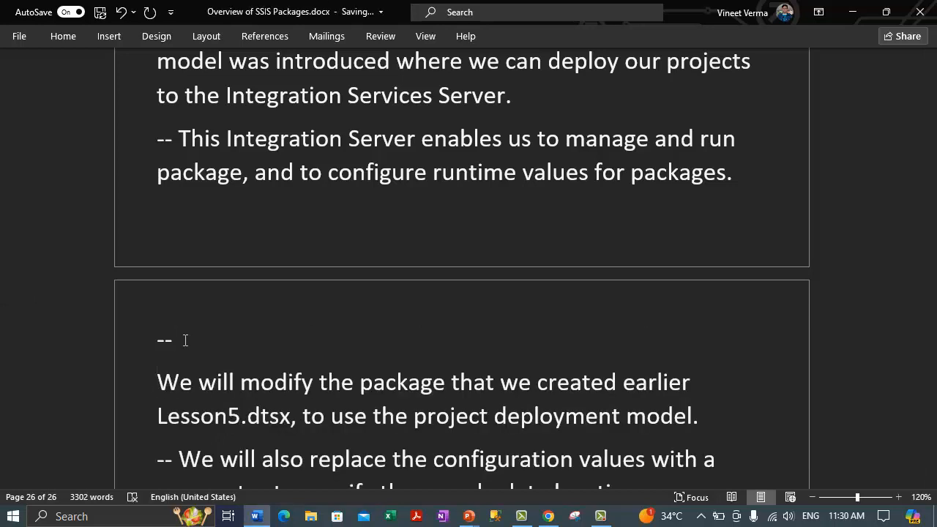
{"action": "key", "text": "BackSpace"}
{"action": "key", "text": "Home"}
{"action": "left_click", "coordinate": [496, 339]}
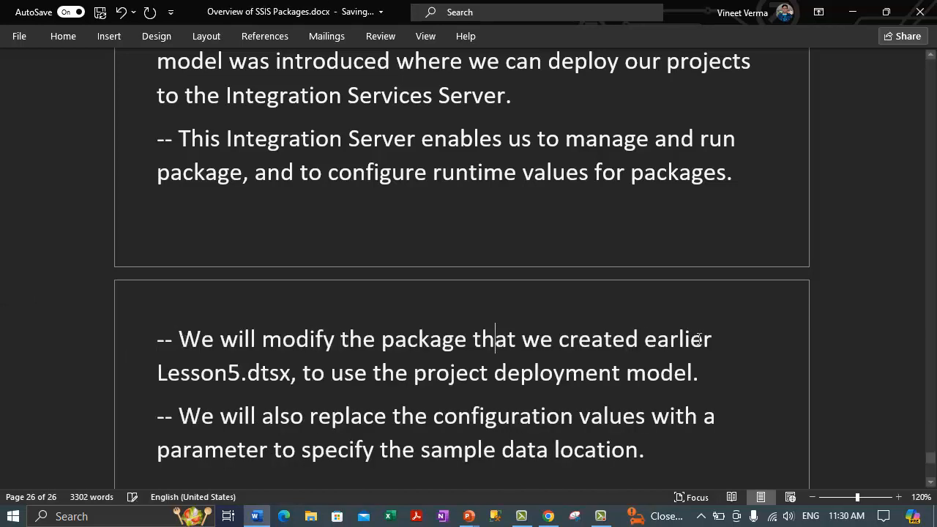
{"action": "left_click_drag", "start_coordinate": [159, 372], "coordinate": [634, 369]}
Step: Add a note line after the sample data location note reading "-- We will copy the Lesson5.dtsx package."
{"action": "left_click", "coordinate": [660, 447]}
{"action": "key", "text": "Return"}
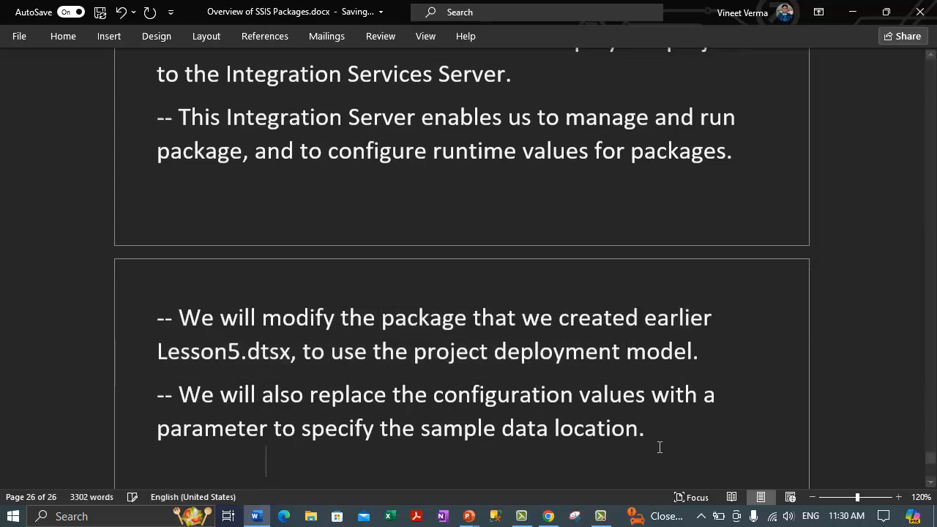
{"action": "type", "text": "--"}
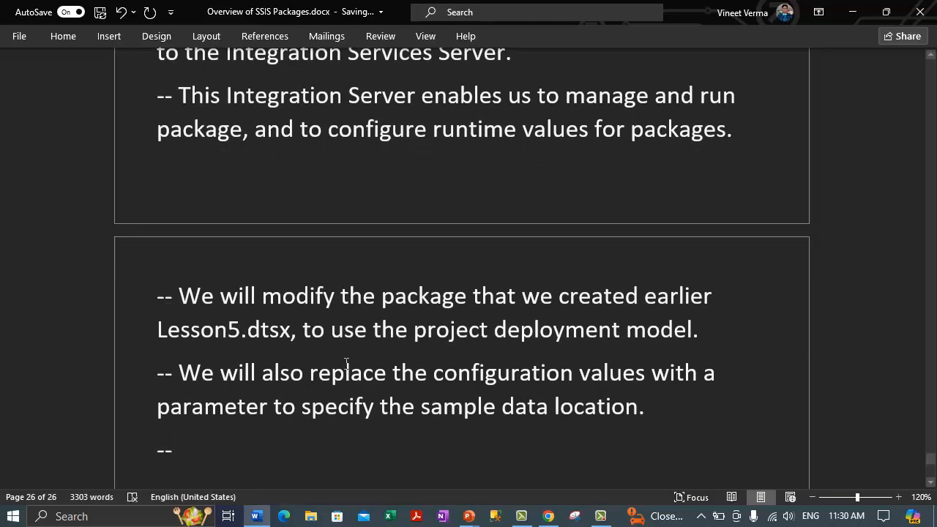
{"action": "left_click_drag", "start_coordinate": [330, 371], "coordinate": [647, 373]}
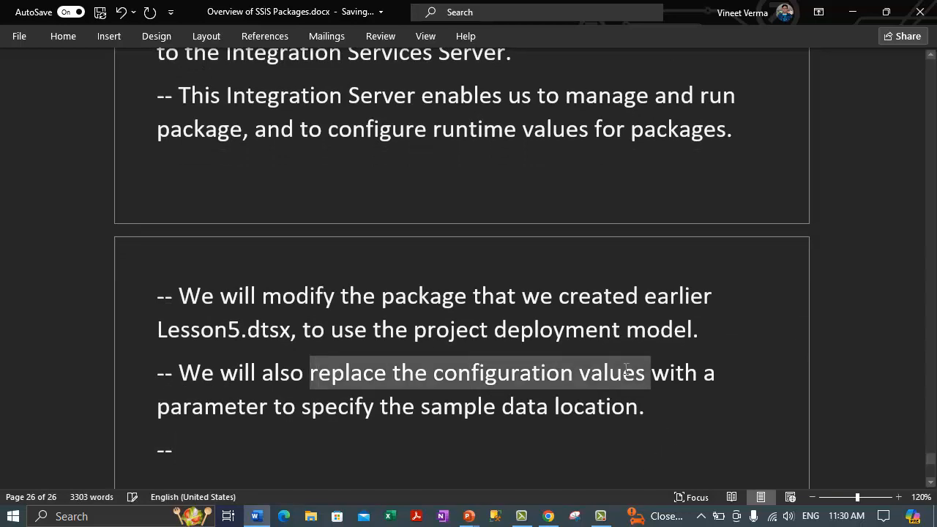
{"action": "left_click", "coordinate": [238, 434]}
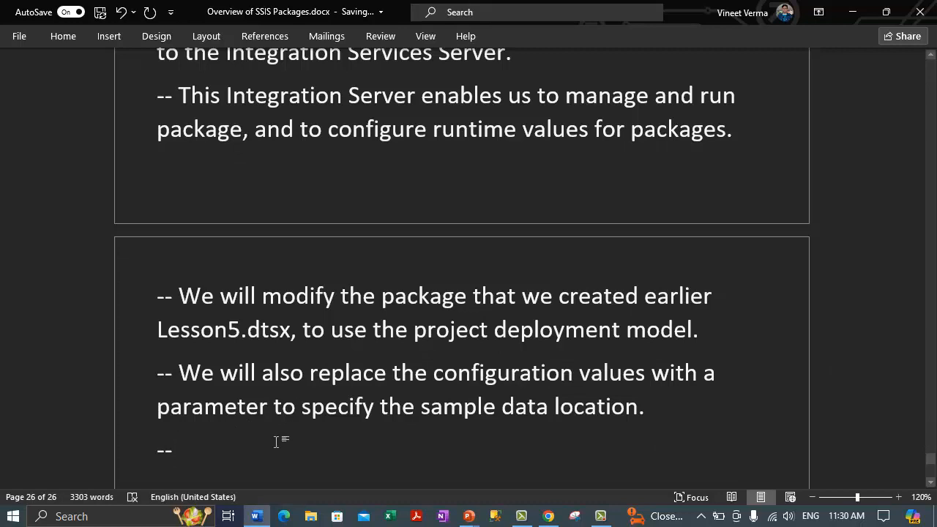
{"action": "left_click_drag", "start_coordinate": [303, 406], "coordinate": [569, 414]}
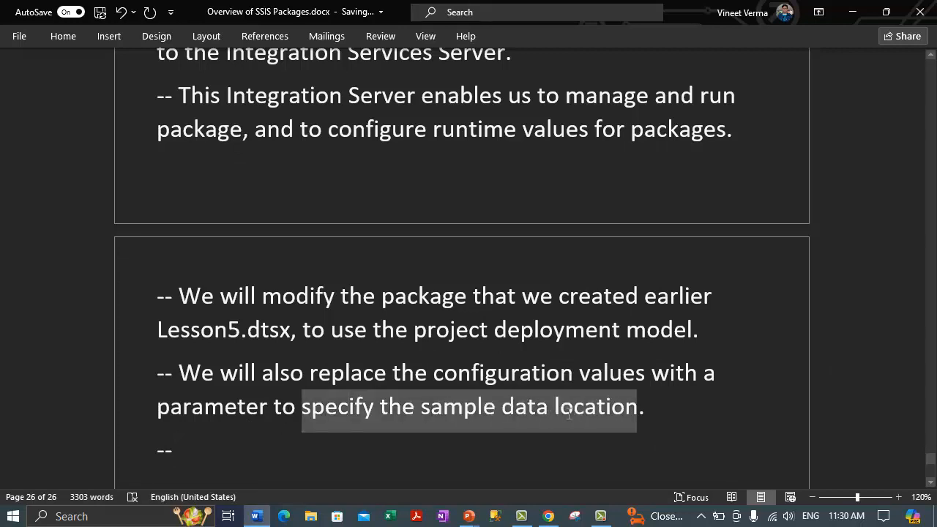
{"action": "left_click", "coordinate": [202, 448]}
{"action": "type", "text": "We will c"}
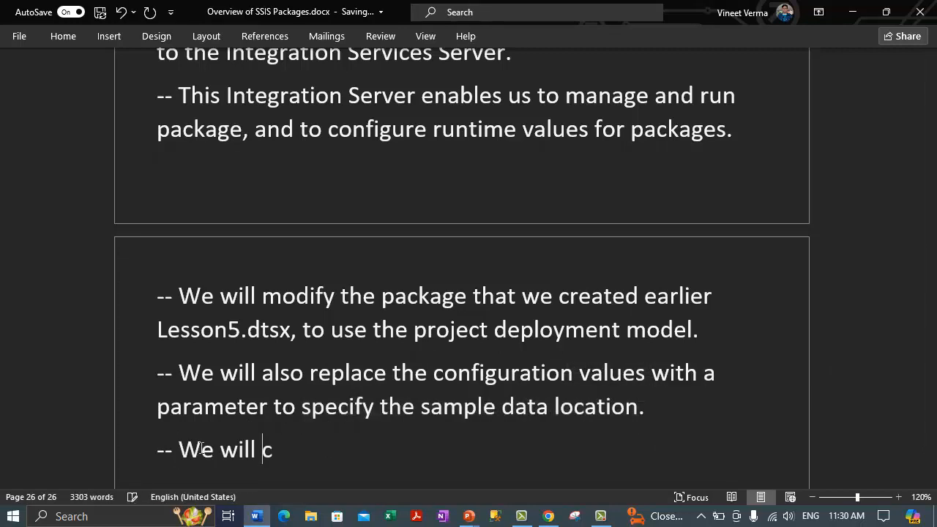
{"action": "type", "text": "opy the Lesson5.dtsc"}
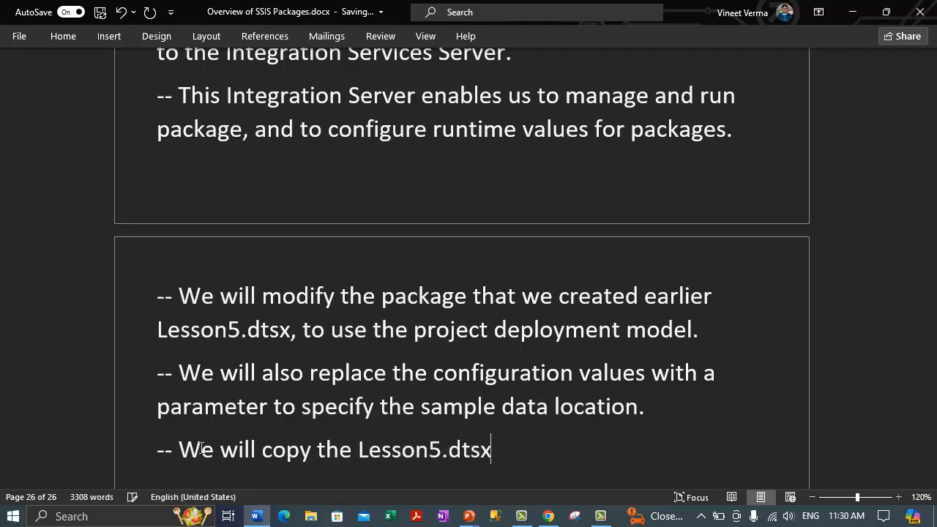
{"action": "type", "text": " package/"}
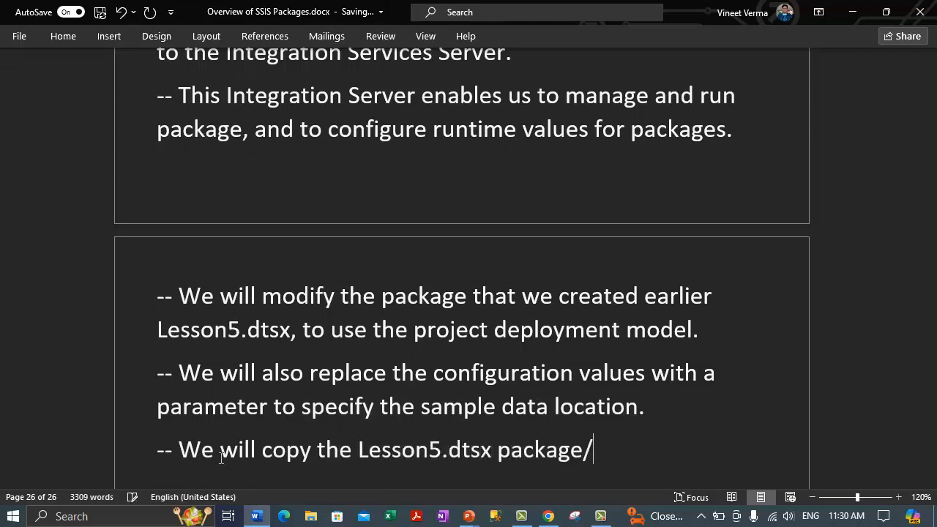
{"action": "key", "text": "BackSpace"}
{"action": "type", "text": "."}
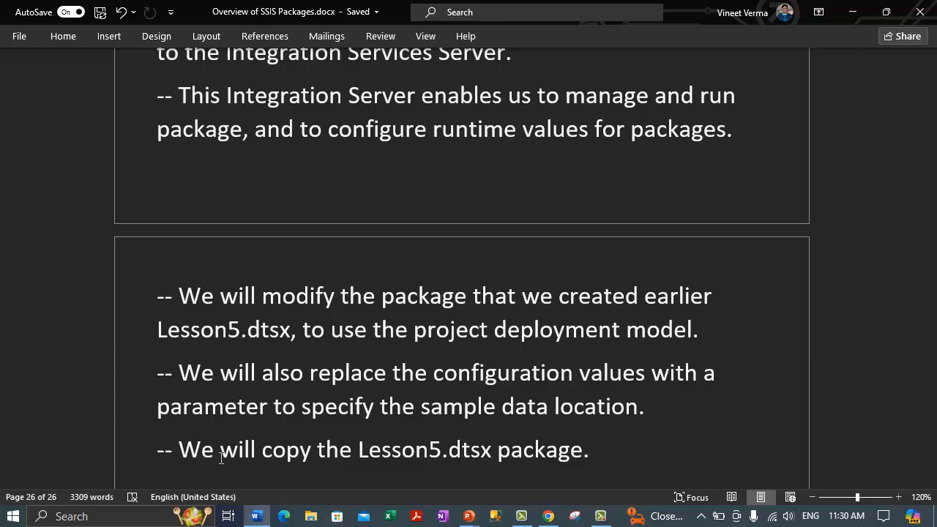
Step: Add a note line reading "-- We will use Integration Services Project Configuration Wizard to convert the project to a Project Deployment Model."
{"action": "key", "text": "Return"}
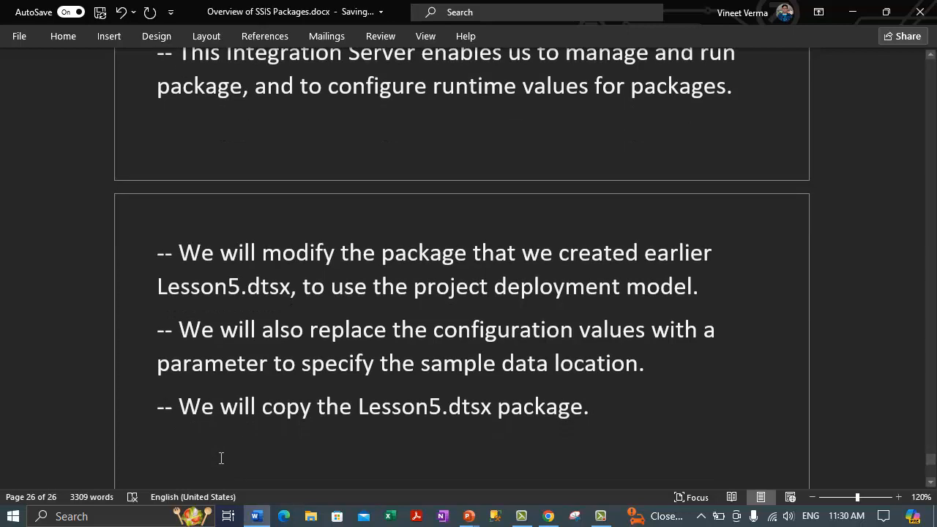
{"action": "type", "text": "-- We will use In"}
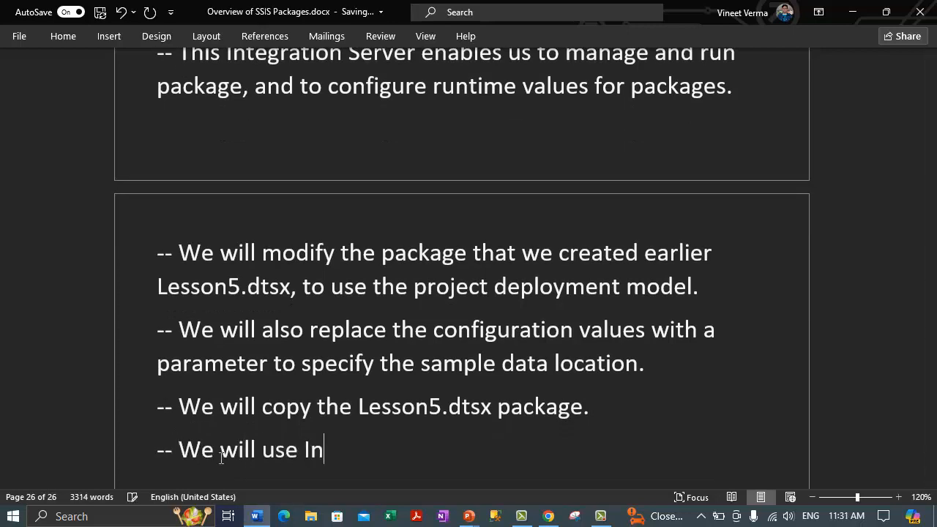
{"action": "type", "text": "tegration Services Proje"}
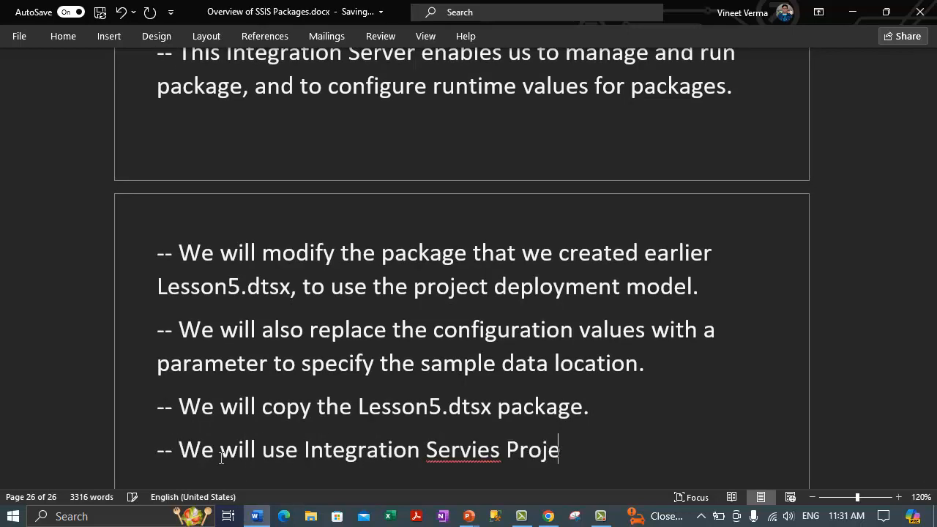
{"action": "type", "text": "ct Co"}
{"action": "key", "text": "BackSpace"}
{"action": "key", "text": "BackSpace"}
{"action": "key", "text": "BackSpace"}
{"action": "key", "text": "BackSpace"}
{"action": "key", "text": "BackSpace"}
{"action": "key", "text": "BackSpace"}
{"action": "key", "text": "BackSpace"}
{"action": "key", "text": "BackSpace"}
{"action": "key", "text": "BackSpace"}
{"action": "key", "text": "BackSpace"}
{"action": "key", "text": "BackSpace"}
{"action": "key", "text": "BackSpace"}
{"action": "key", "text": "BackSpace"}
{"action": "key", "text": "BackSpace"}
{"action": "key", "text": "BackSpace"}
{"action": "key", "text": "BackSpace"}
{"action": "key", "text": "BackSpace"}
{"action": "key", "text": "BackSpace"}
{"action": "type", "text": "co"}
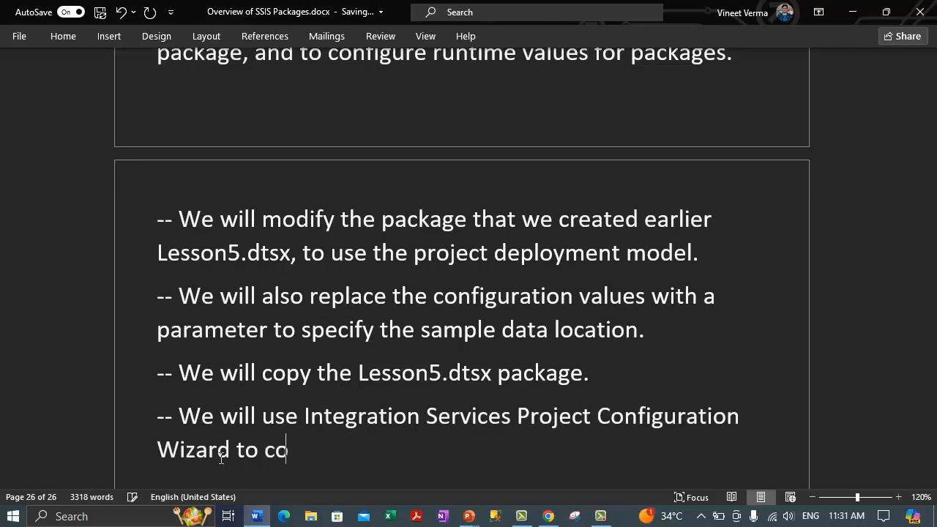
{"action": "type", "text": "nvert the pr"}
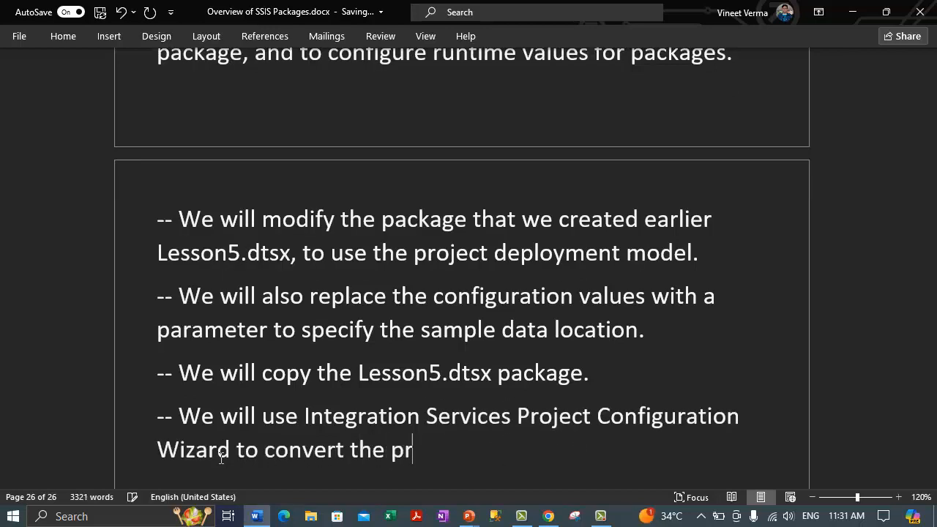
{"action": "type", "text": "oject to a"}
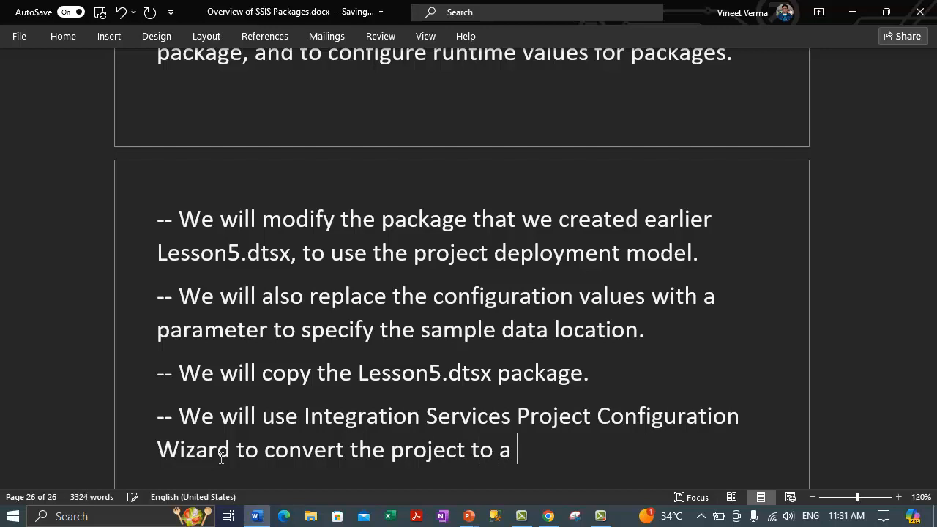
{"action": "type", "text": " Project Deplo"}
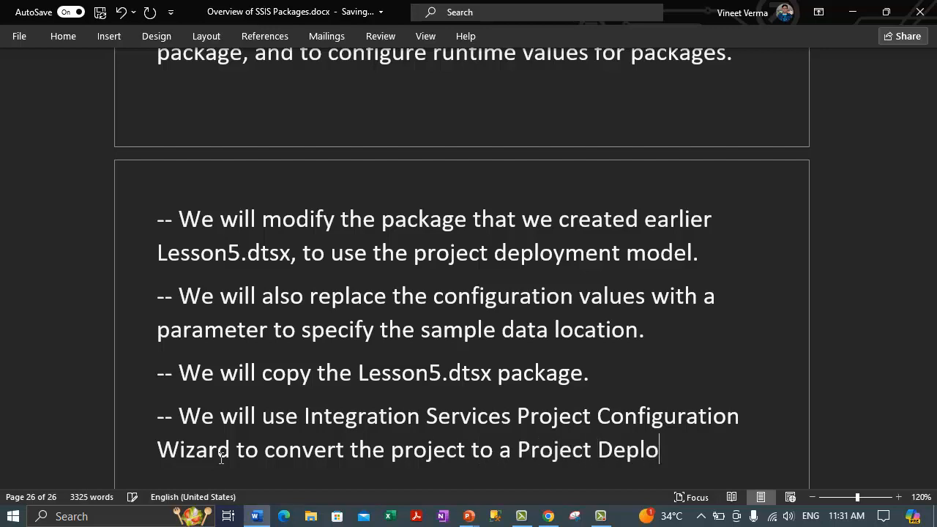
{"action": "type", "text": "yment Model."}
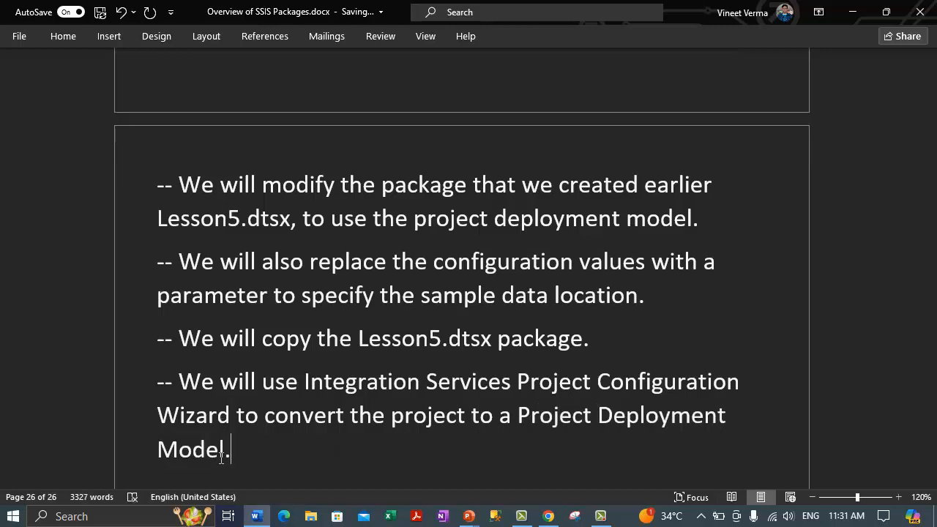
Step: Add a note line reading "-- This new model will use a parameter rather than a configuration value to set the directory properly."
{"action": "key", "text": "Return"}
{"action": "type", "text": "T"}
{"action": "key", "text": "BackSpace"}
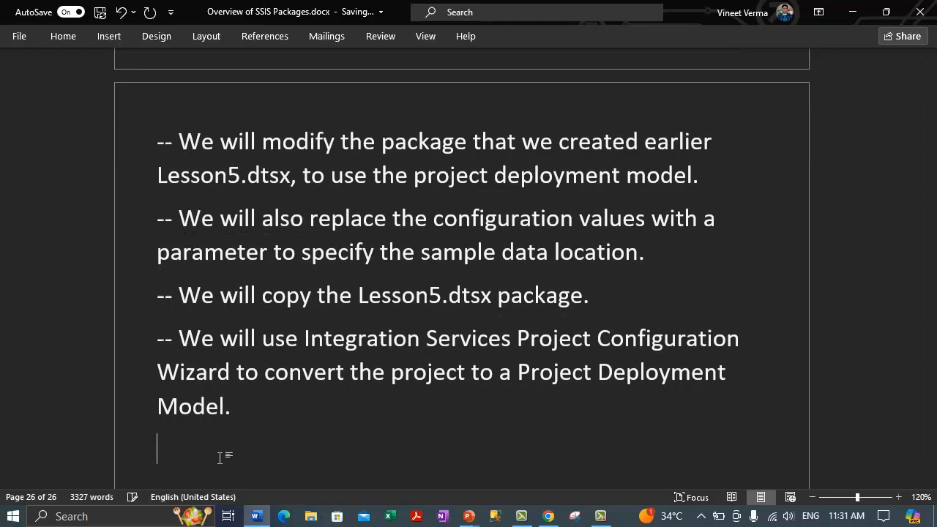
{"action": "type", "text": "-- This new model "}
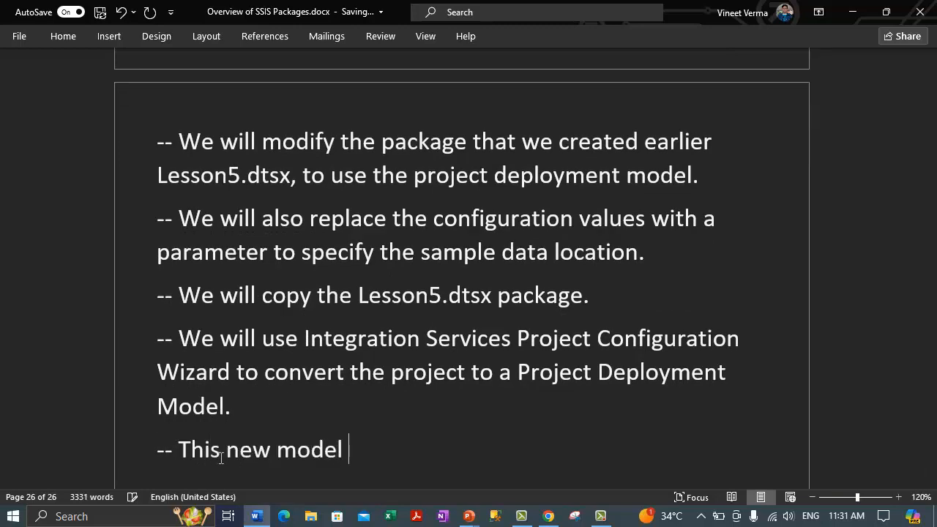
{"action": "type", "text": "will us"}
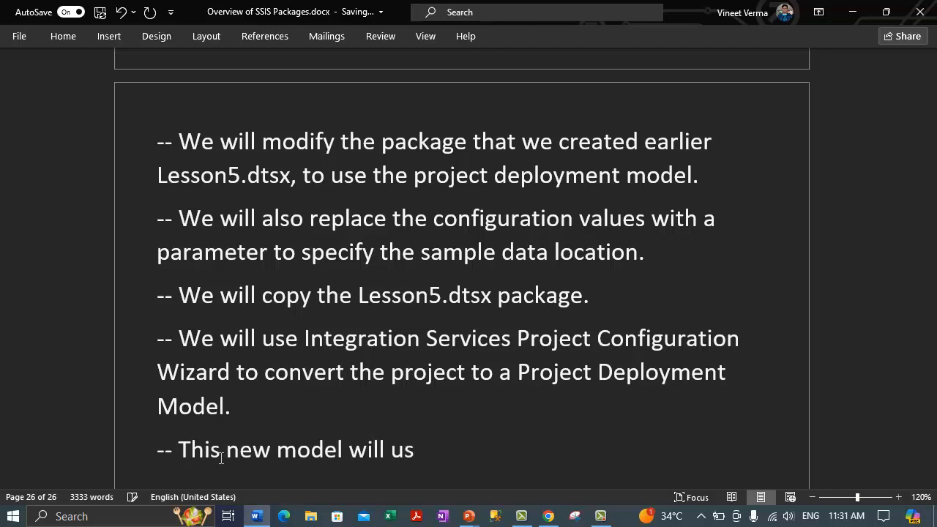
{"action": "type", "text": "e a parameter rather"}
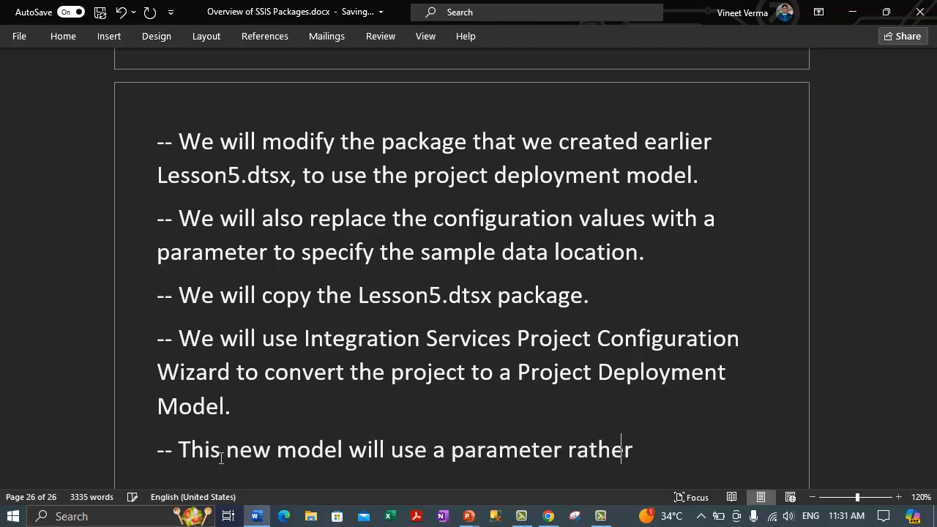
{"action": "type", "text": " than a configuration value to the"}
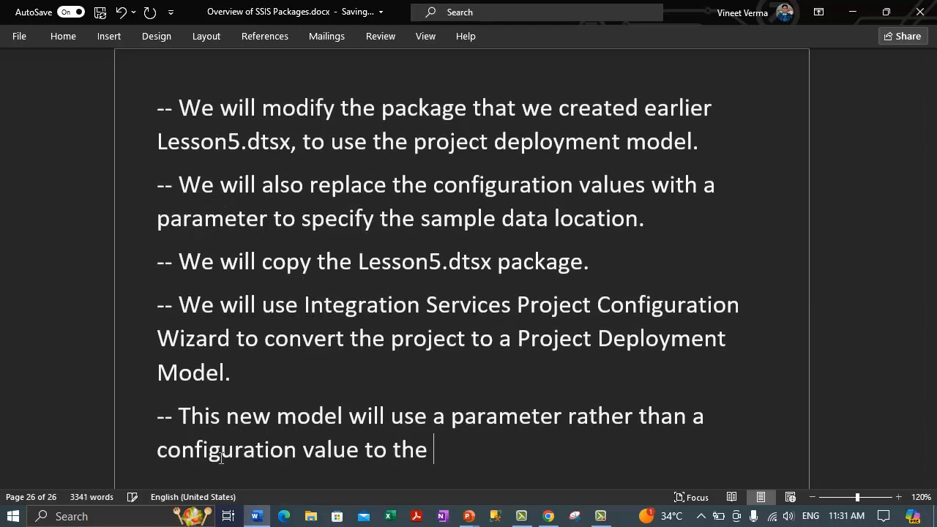
{"action": "key", "text": "ctrl+BackSpace"}
{"action": "type", "text": "set the direct"}
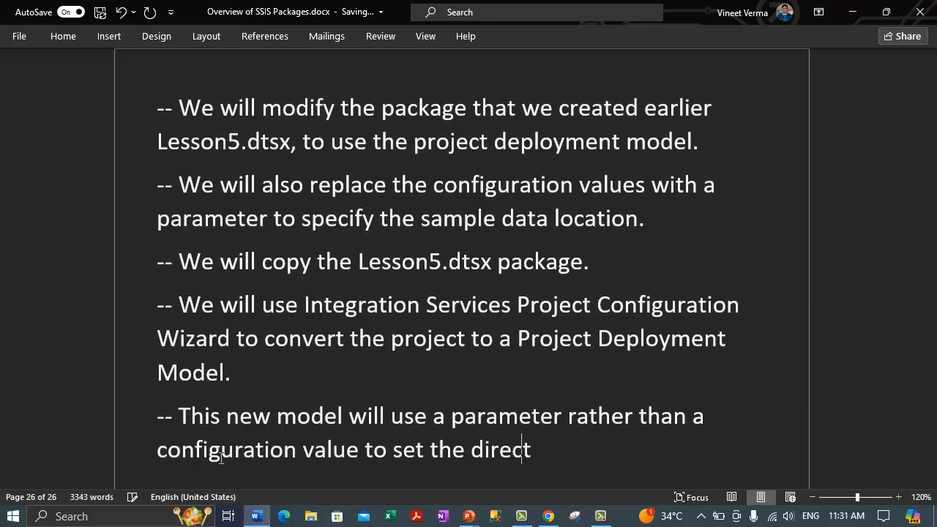
{"action": "type", "text": "ory properly."}
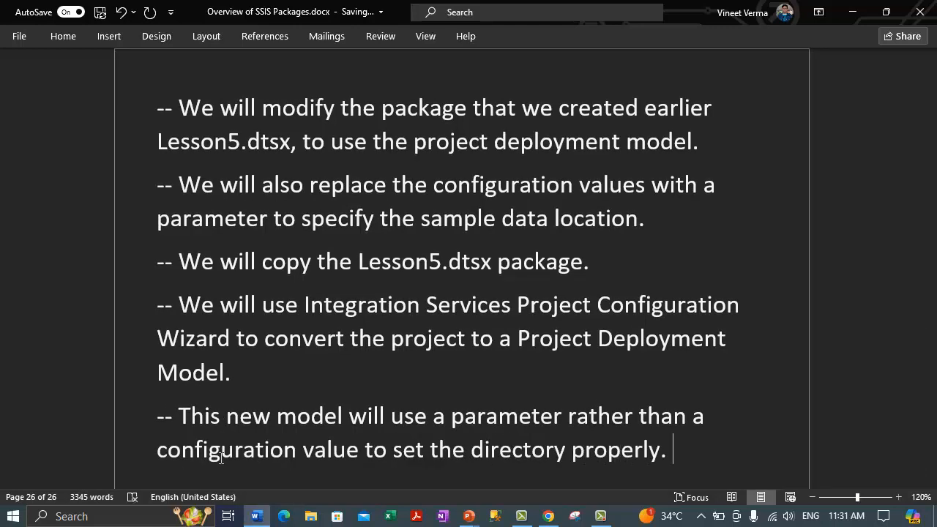
Step: Add a note line reading "-- We will also cover the steps we follow to convert any existing SSIS packages to the new Project Deployment Model."
{"action": "key", "text": "Return"}
{"action": "type", "text": "-- We will also cover the steps"}
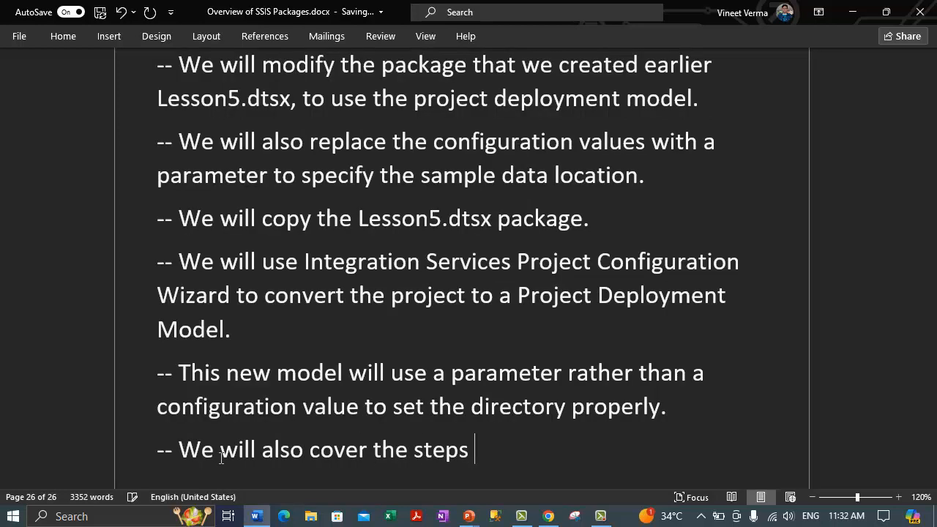
{"action": "type", "text": " we follow to conve"}
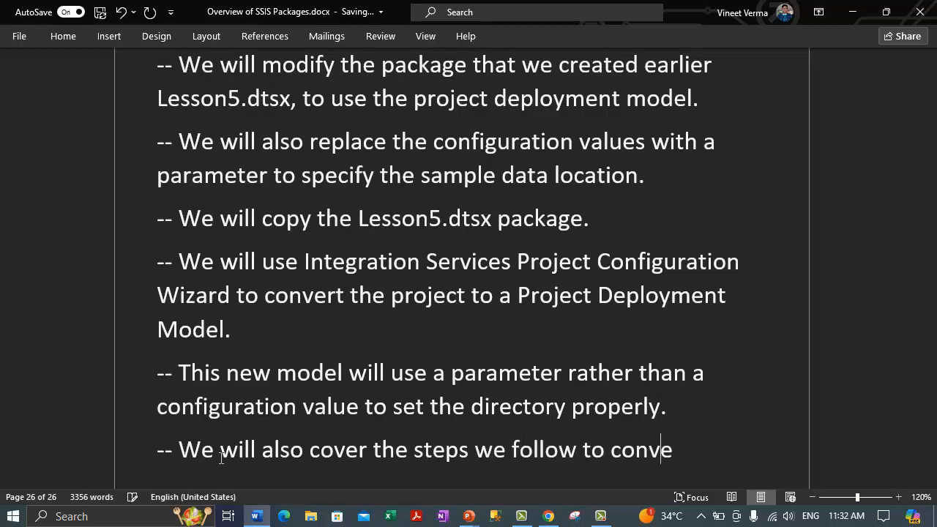
{"action": "type", "text": "rt any ex"}
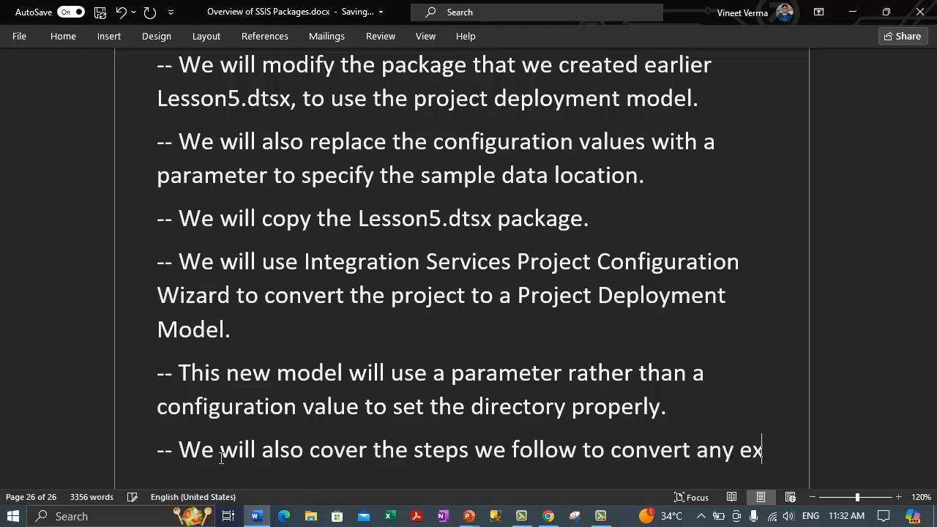
{"action": "type", "text": "isting SSI"}
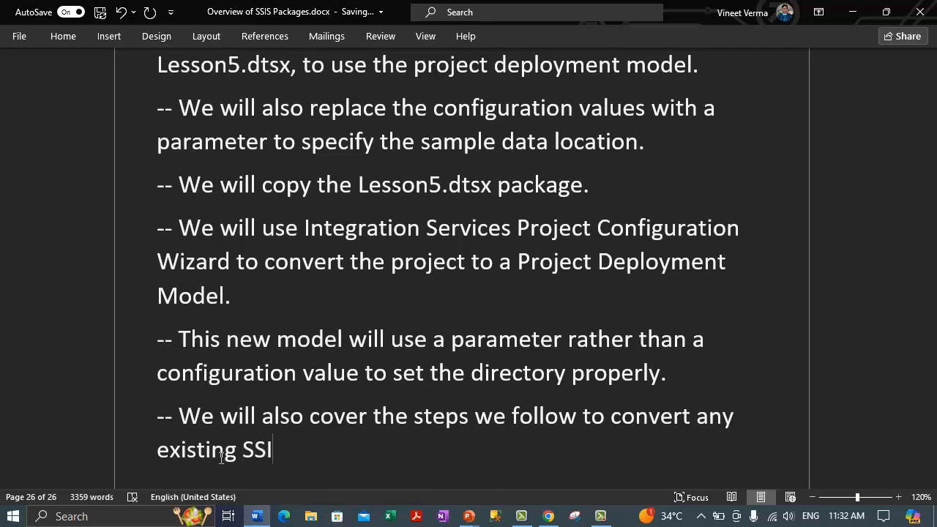
{"action": "type", "text": "S packages to teh"}
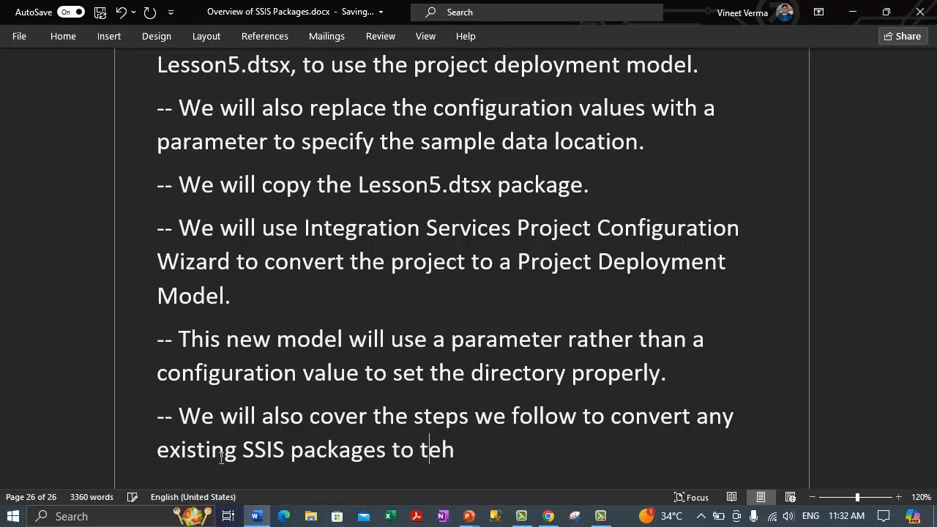
{"action": "key", "text": "BackSpace"}
{"action": "key", "text": "BackSpace"}
{"action": "type", "text": "he new Prohect"}
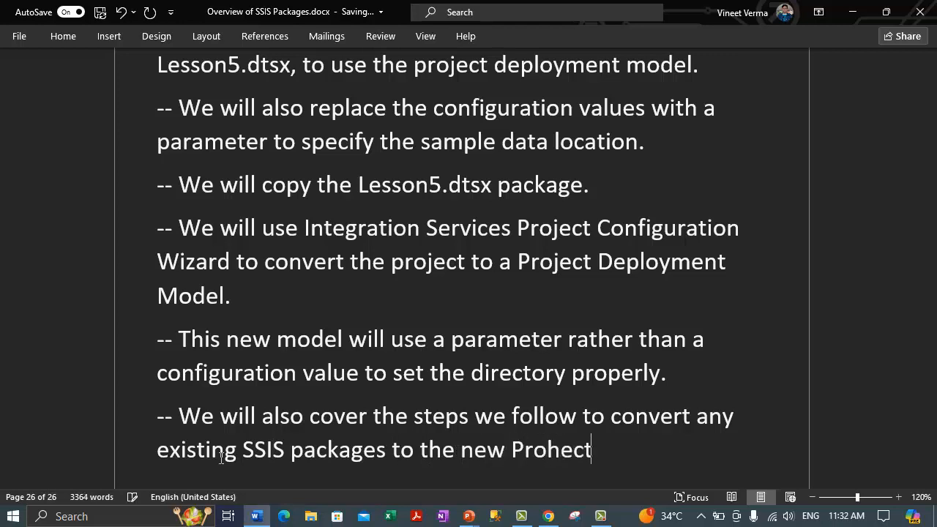
{"action": "key", "text": "ctrl+BackSpace"}
{"action": "type", "text": "Project D"}
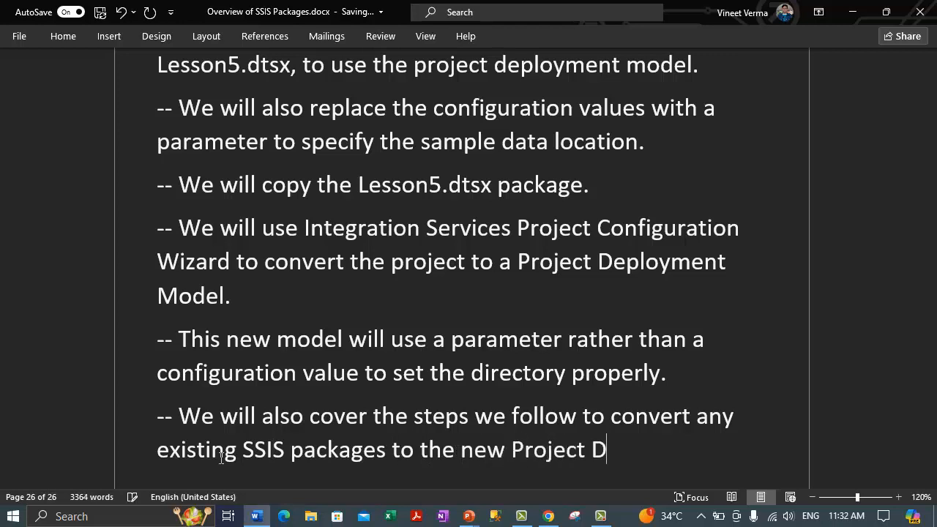
{"action": "type", "text": "eployment Model."}
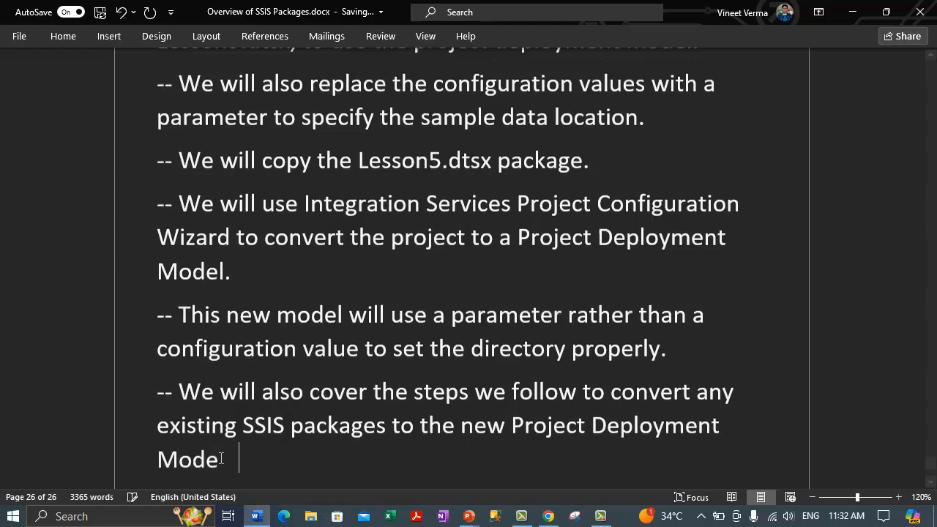
{"action": "key", "text": "Return"}
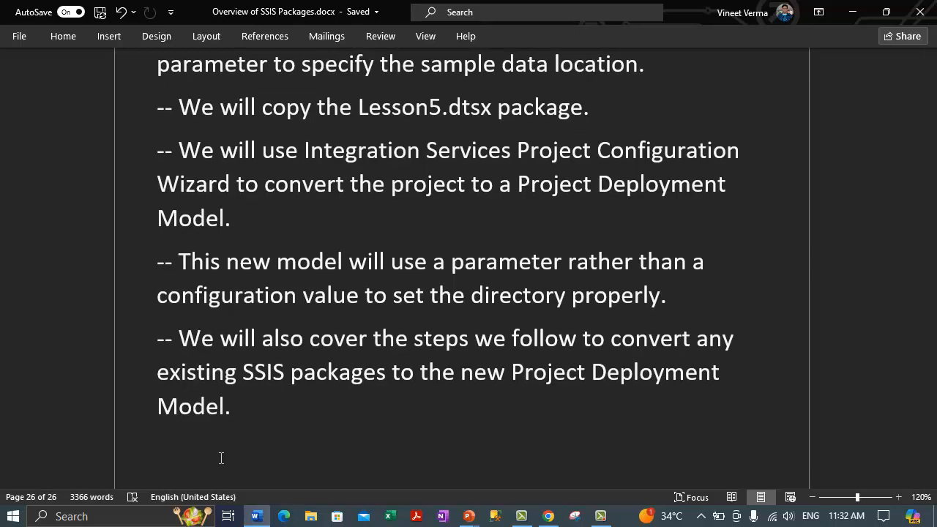
Step: Add a note line reading "-- When we run the package, the Integration Services Server uses the parameter to populate the value of the variable."
{"action": "type", "text": "-- Whne"}
{"action": "key", "text": "BackSpace"}
{"action": "key", "text": "BackSpace"}
{"action": "key", "text": "BackSpace"}
{"action": "type", "text": "e "}
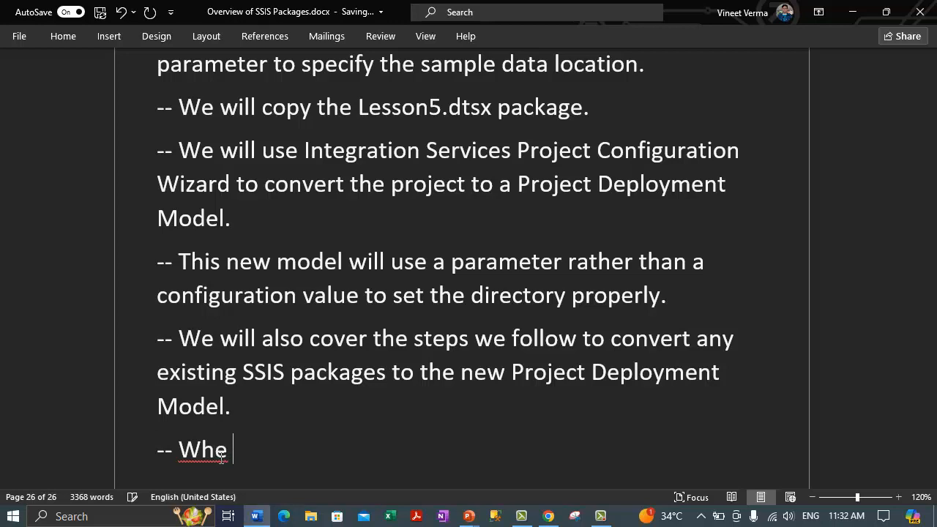
{"action": "type", "text": "n we run the package, the Inter"}
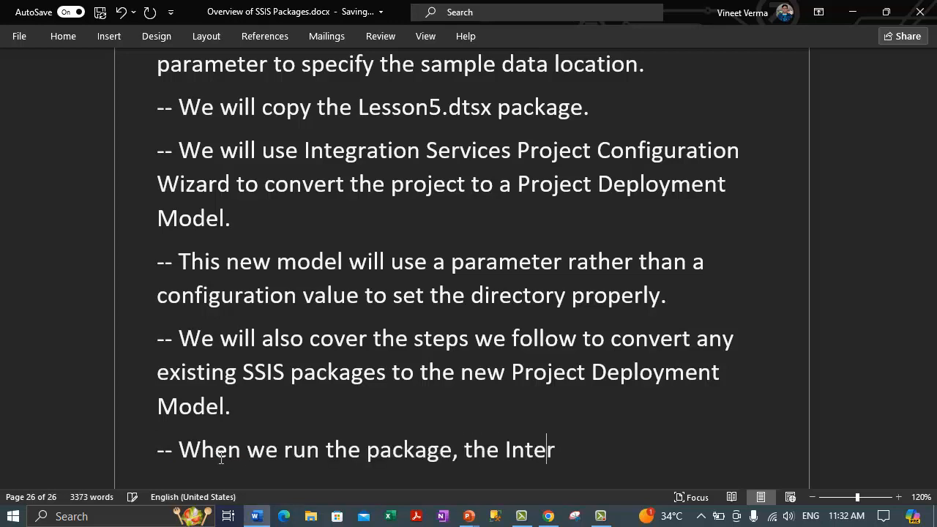
{"action": "key", "text": "BackSpace"}
{"action": "type", "text": "gration Services Server u"}
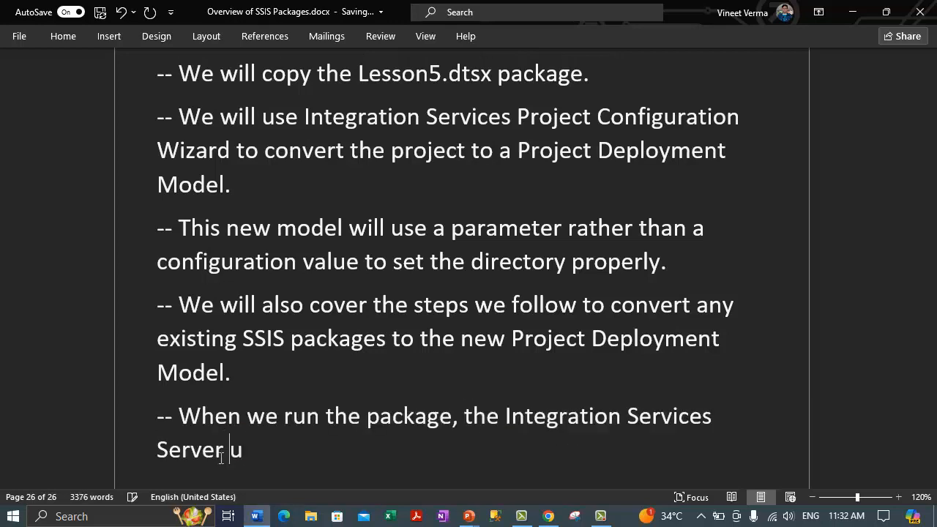
{"action": "type", "text": "ses the parameter t"}
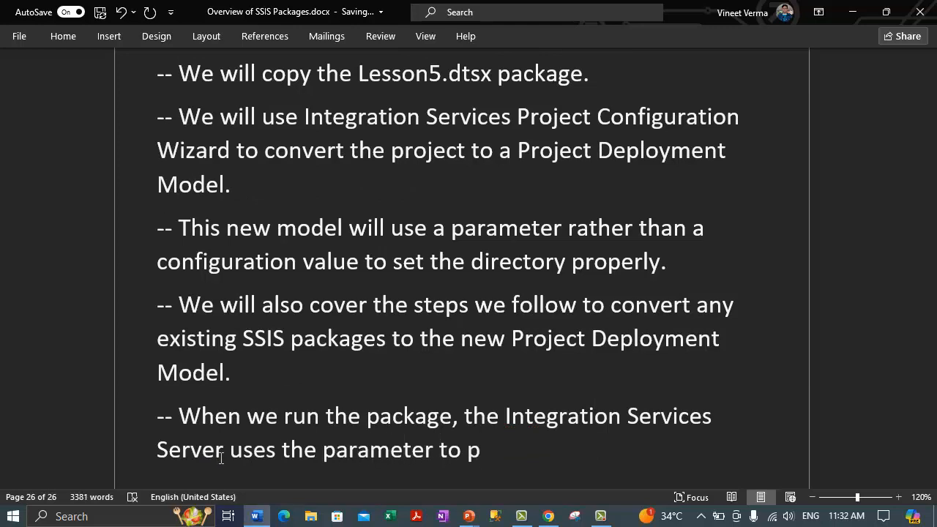
{"action": "type", "text": "opulate the values"}
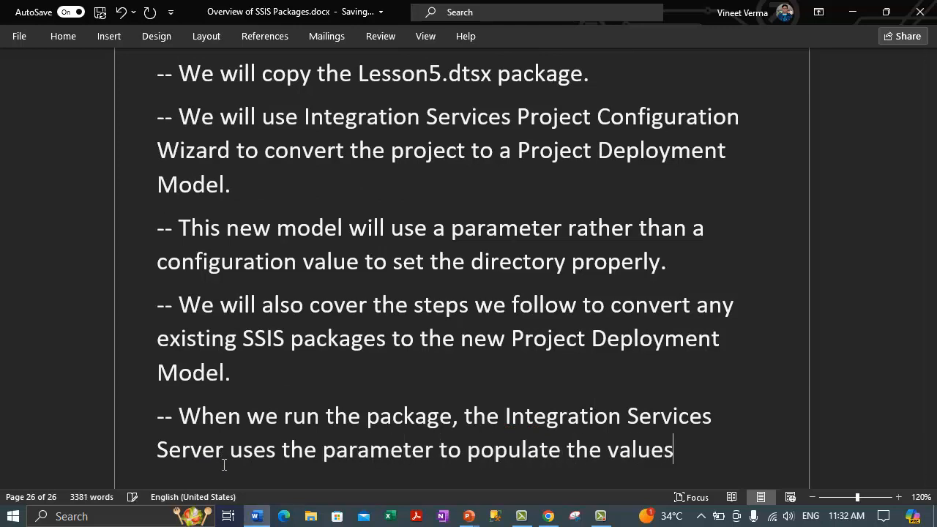
{"action": "type", "text": " of the"}
{"action": "key", "text": "BackSpace"}
{"action": "key", "text": "BackSpace"}
{"action": "key", "text": "BackSpace"}
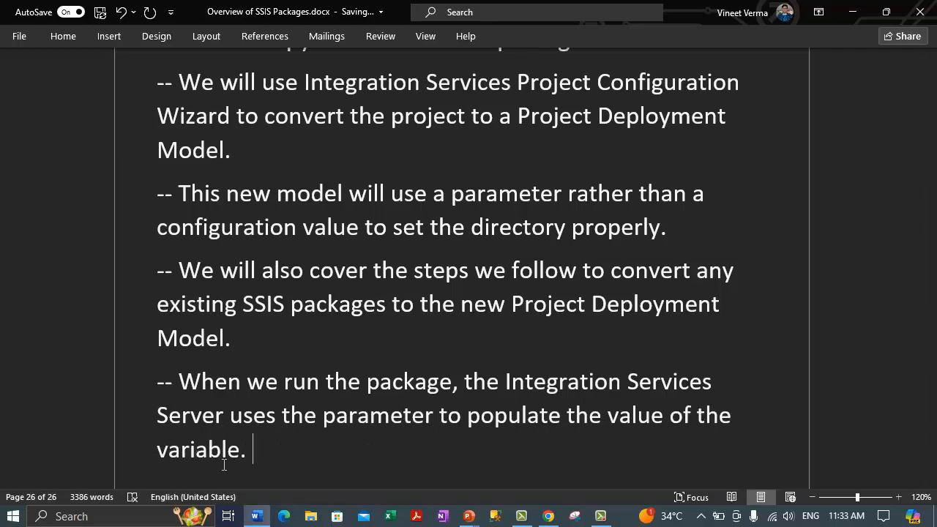
Step: Extend the note about running the package with the sentence "The variable in turn updates the Directory Property."
{"action": "type", "text": "The var"}
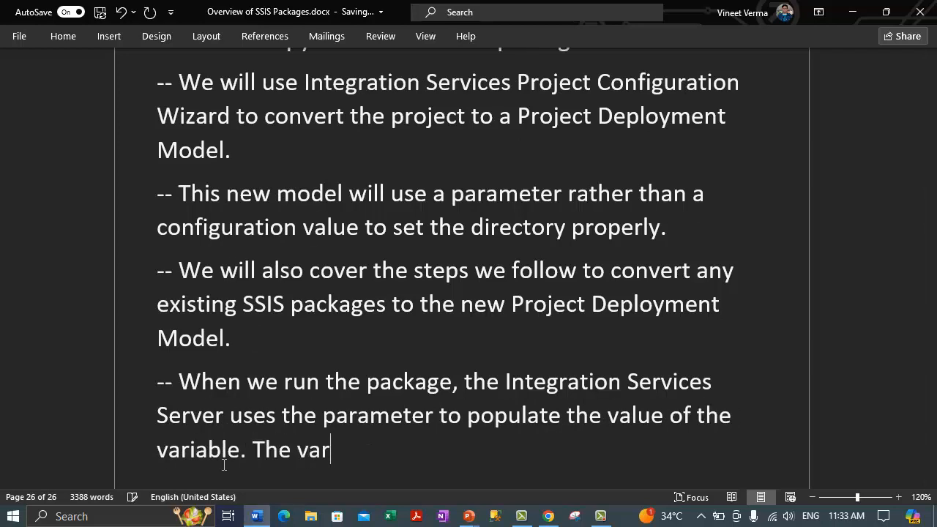
{"action": "type", "text": "iable in turn updates the"}
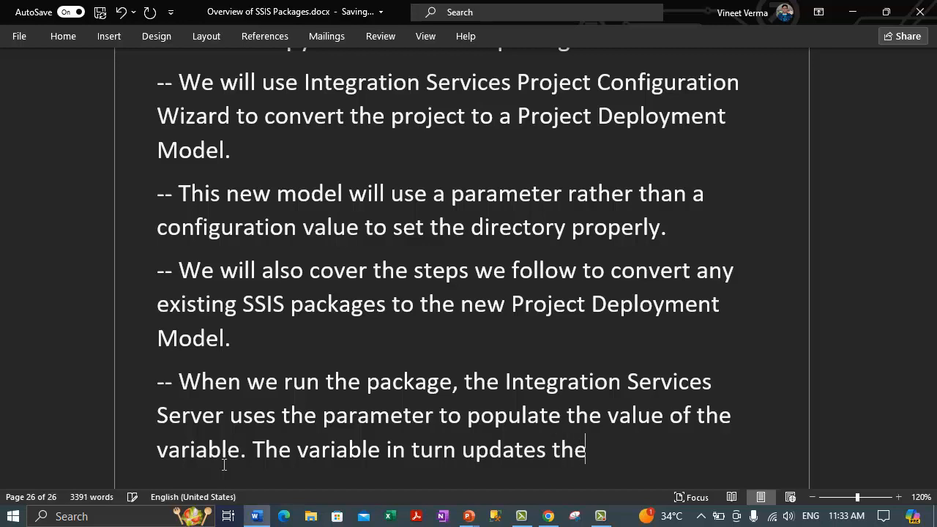
{"action": "type", "text": " Directory Property."}
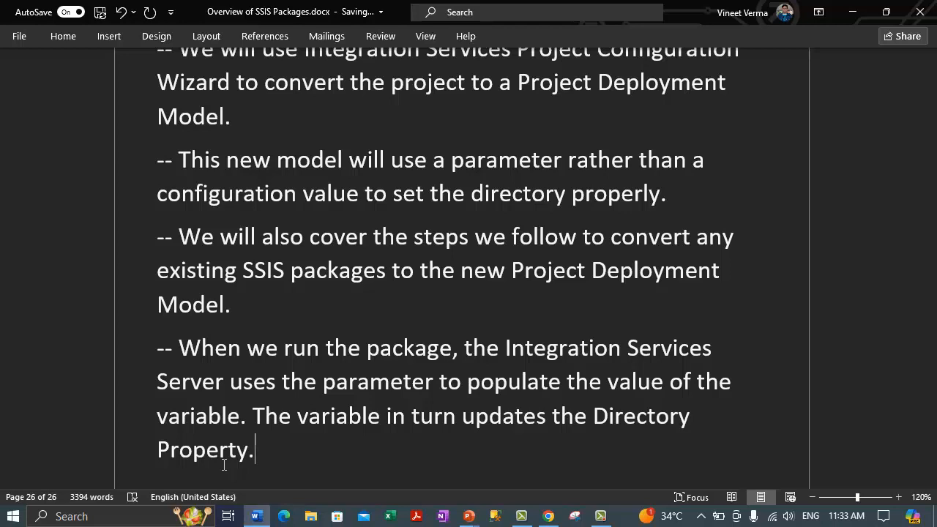
Step: Add a note line reading "-- The package then iterates through the files in the data folder specified by the new parameter."
{"action": "key", "text": "Return"}
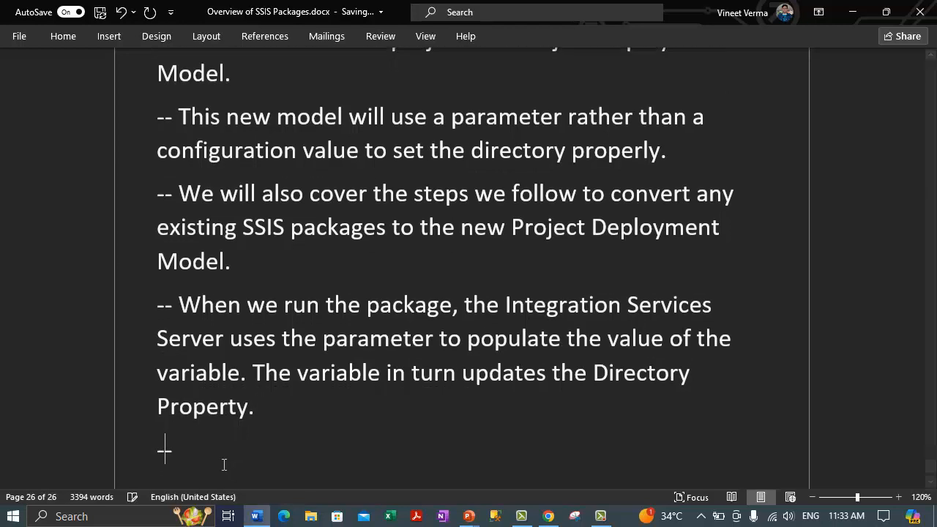
{"action": "type", "text": "-- The package then iterates thro"}
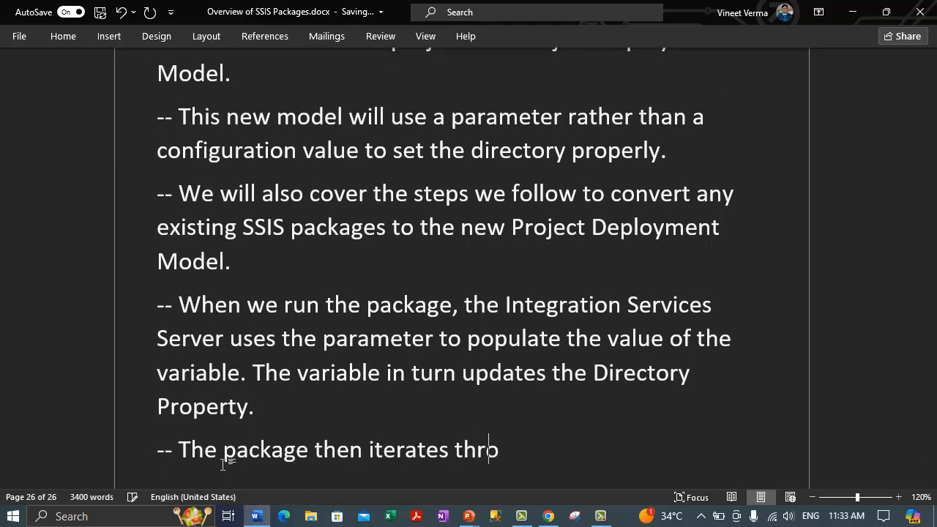
{"action": "type", "text": "ugh the files in the data folder specifi"}
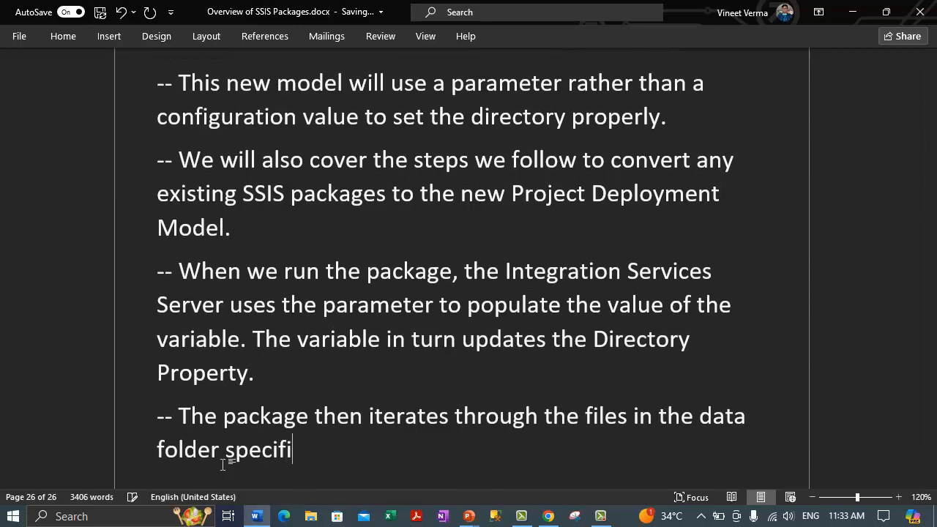
{"action": "type", "text": "ed by thene"}
{"action": "key", "text": "BackSpace"}
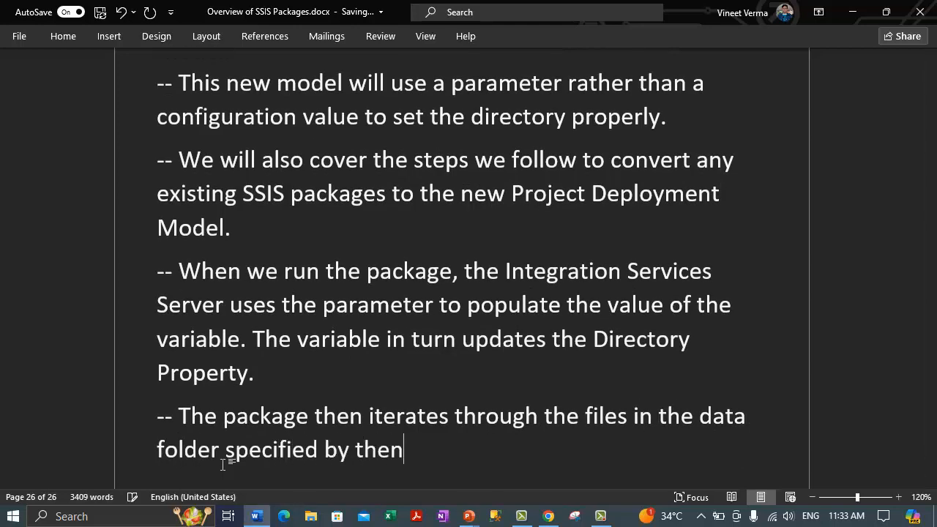
{"action": "key", "text": "BackSpace"}
{"action": "type", "text": "e"}
{"action": "key", "text": "BackSpace"}
{"action": "type", "text": "new parameter."}
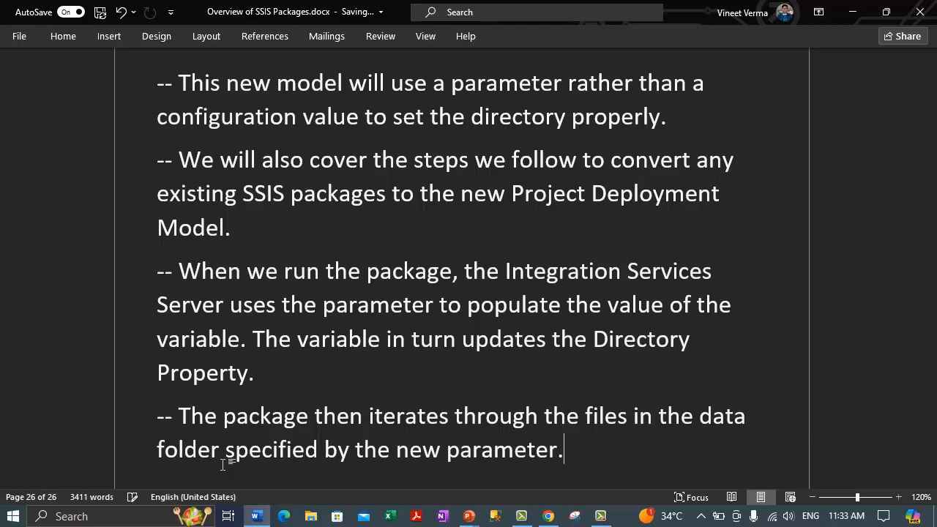
Step: Leave a blank line after the notes and add the line "Step 1: Copy the Lesson5.dtsx package"
{"action": "key", "text": "Return"}
{"action": "key", "text": "Return"}
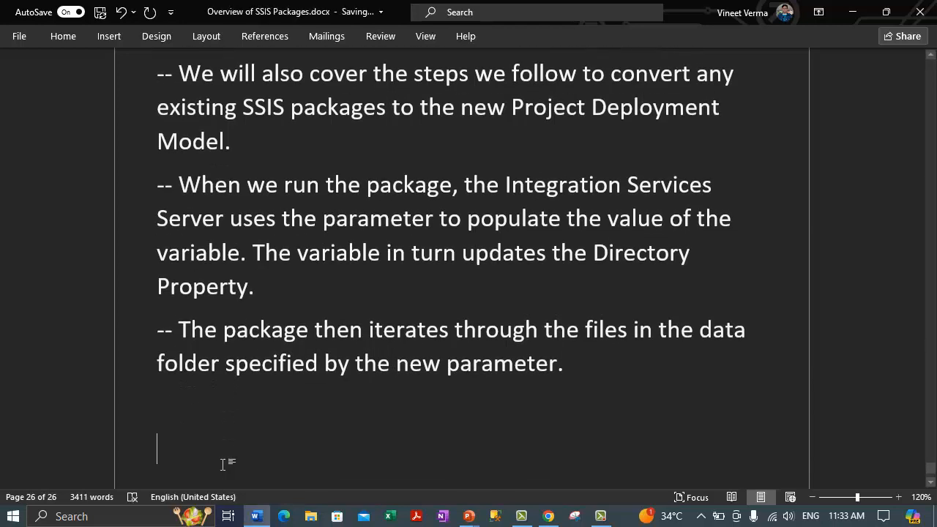
{"action": "type", "text": "St"}
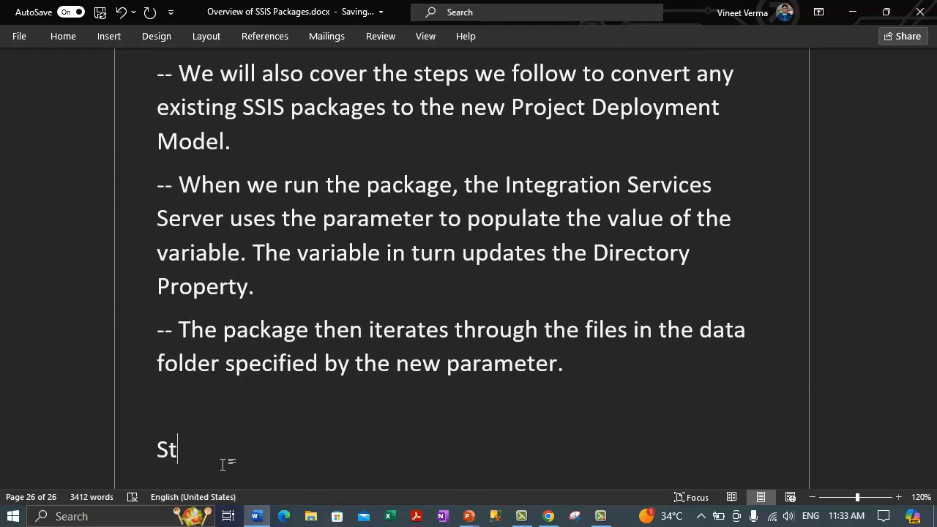
{"action": "type", "text": "ep :"}
{"action": "type", "text": "1:"}
{"action": "type", "text": " Copy the Lesson"}
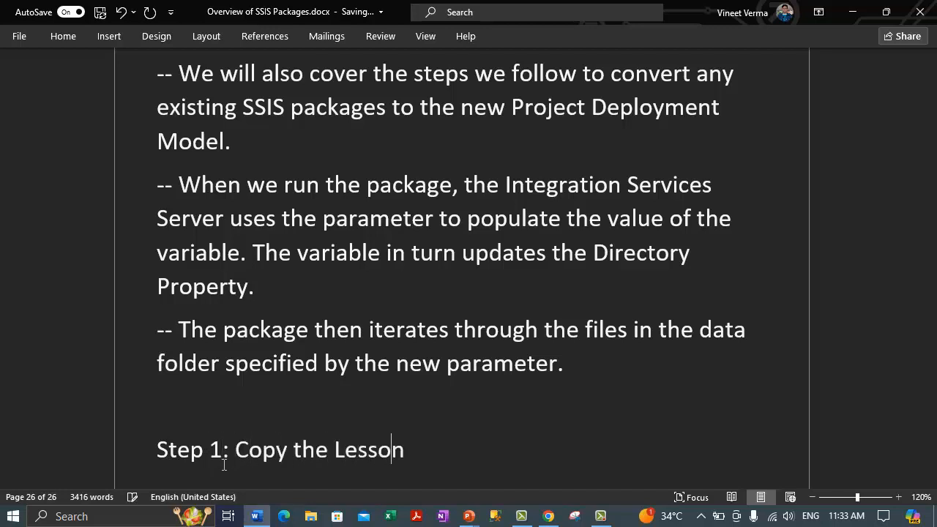
{"action": "type", "text": "  dts"}
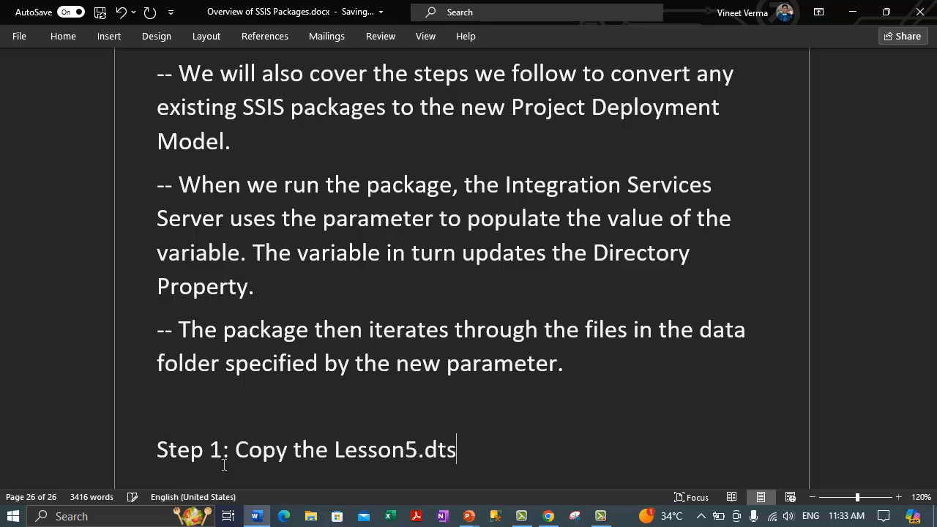
{"action": "type", "text": "x pacakg"}
{"action": "key", "text": "BackSpace"}
{"action": "key", "text": "BackSpace"}
{"action": "key", "text": "BackSpace"}
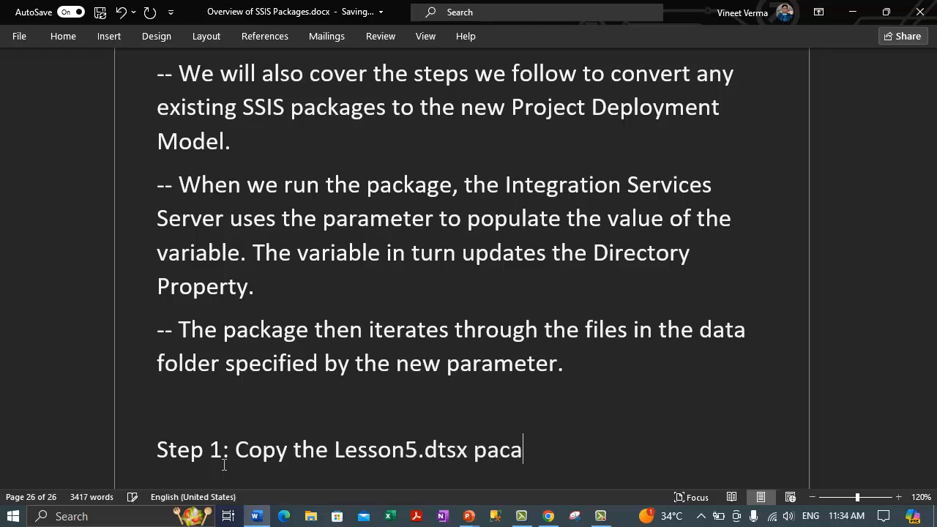
{"action": "type", "text": "kage"}
Step: Add the line "Step 2: Convert the project to use the Project Deployment model." below Step 1
{"action": "key", "text": "Return"}
{"action": "type", "text": "S"}
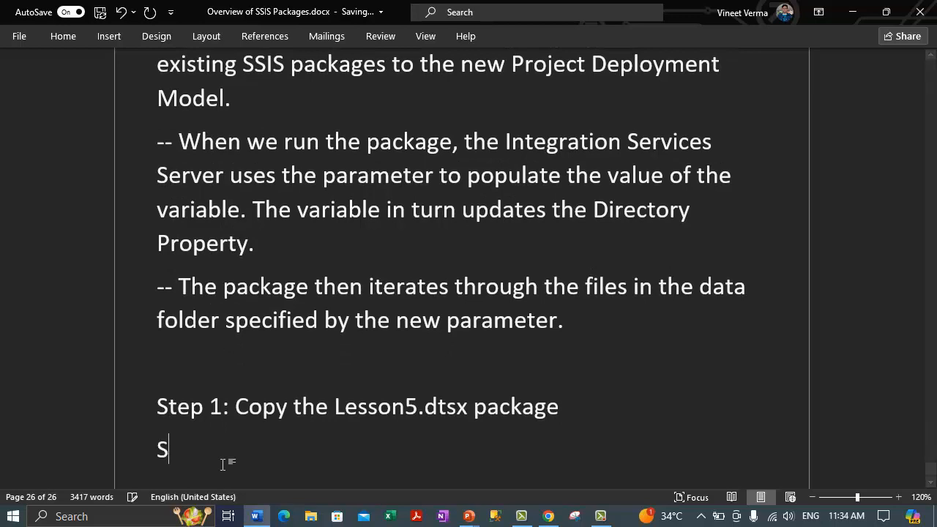
{"action": "type", "text": "tep 2: Conv"}
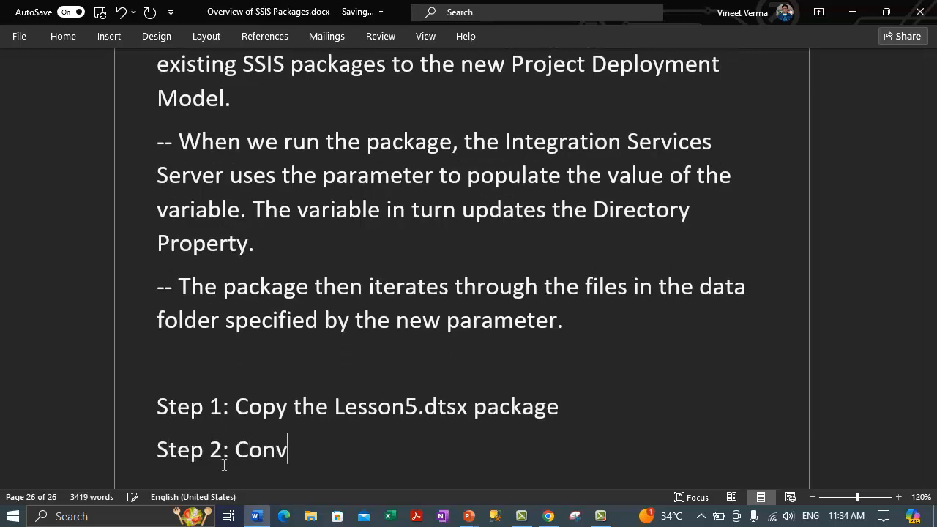
{"action": "type", "text": "ert the pro"}
{"action": "key", "text": "BackSpace"}
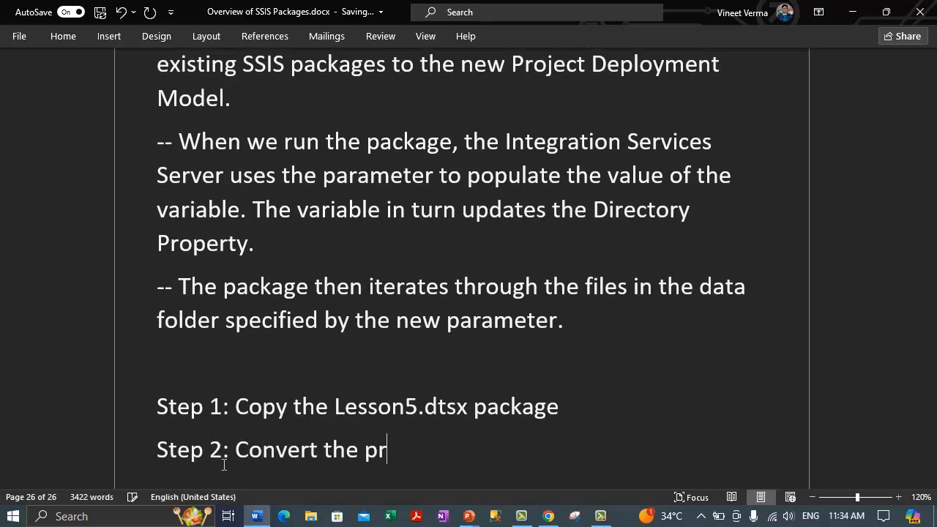
{"action": "type", "text": "ject t"}
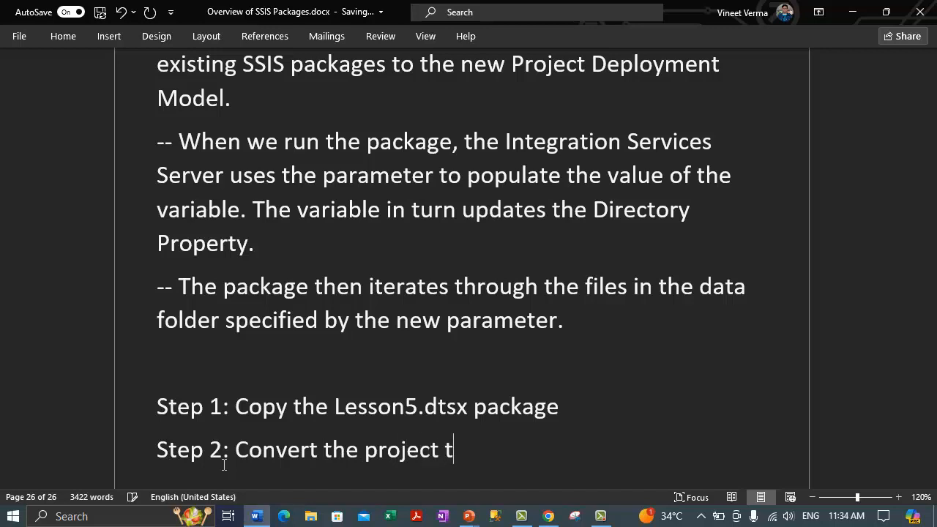
{"action": "type", "text": "o te"}
{"action": "key", "text": "BackSpace"}
{"action": "key", "text": "BackSpace"}
{"action": "type", "text": "g"}
{"action": "key", "text": "BackSpace"}
{"action": "key", "text": "BackSpace"}
{"action": "type", "text": "use the Proj"}
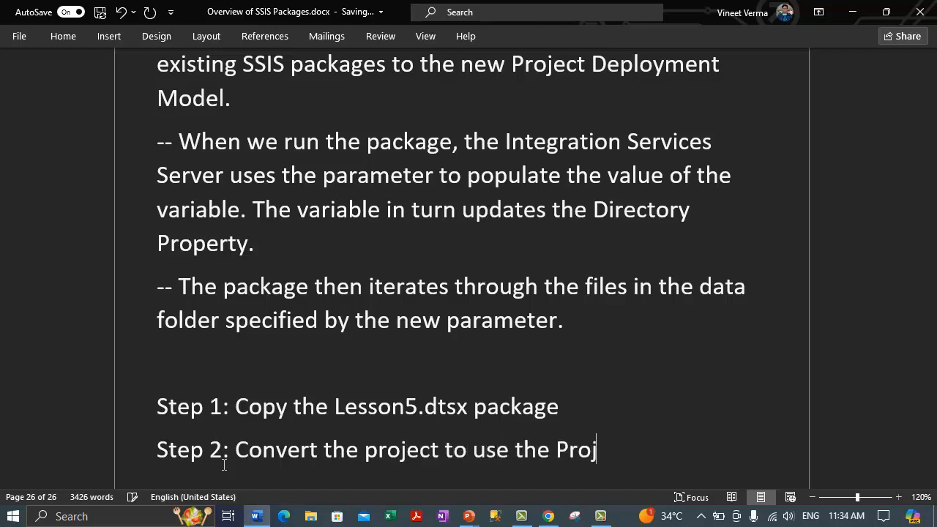
{"action": "type", "text": "ect Deployment model."}
Step: Add the line "Step 3: Test the Lesson6.dtsx package" below Step 2
{"action": "key", "text": "Return"}
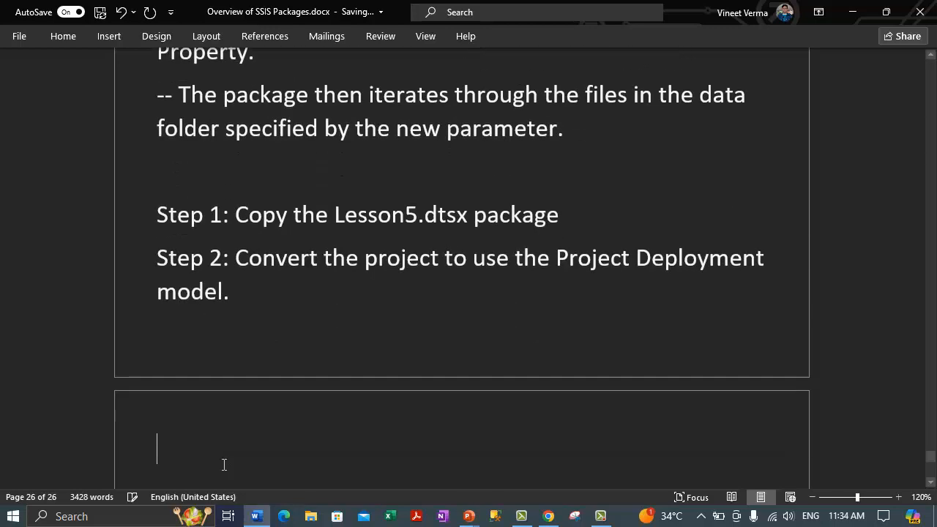
{"action": "type", "text": "Step"}
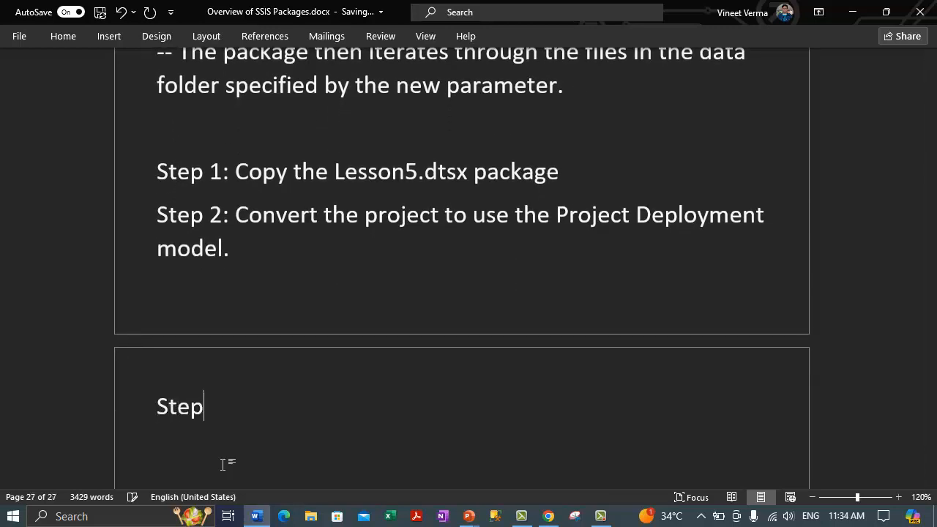
{"action": "type", "text": " 3: Test th"}
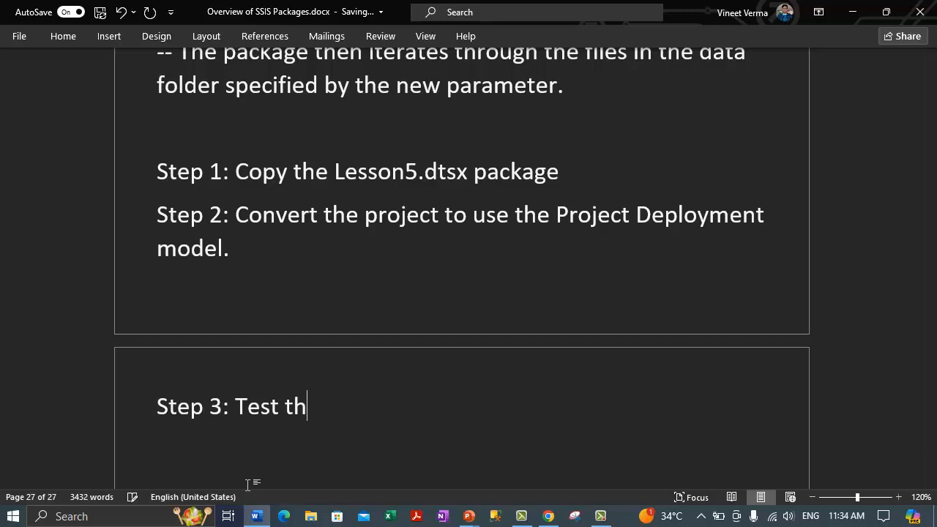
{"action": "type", "text": "e Lesson"}
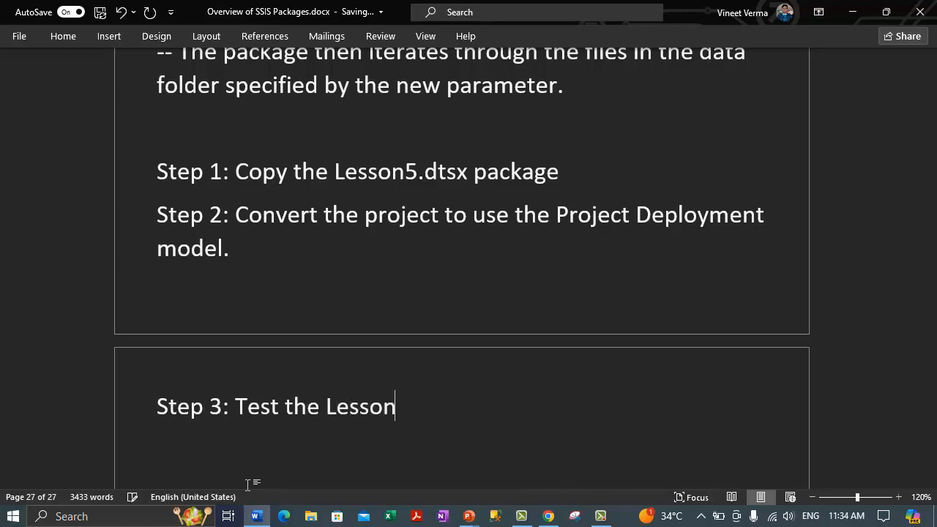
{"action": "type", "text": "6.dtssx"}
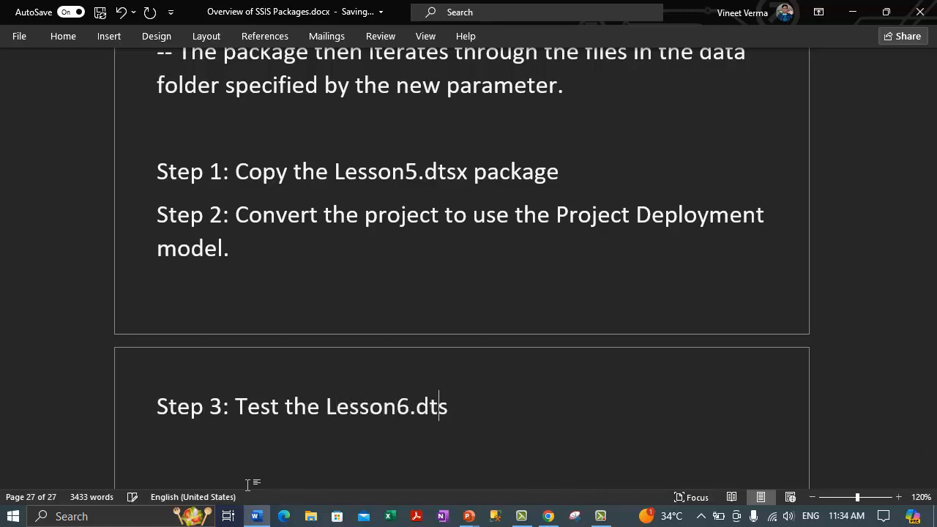
{"action": "key", "text": "BackSpace"}
{"action": "key", "text": "BackSpace"}
{"action": "key", "text": "BackSpace"}
{"action": "type", "text": "x package"}
Step: Add the line "Step 4: Deployment of Lesson 6 package." below Step 3
{"action": "key", "text": "Return"}
{"action": "type", "text": "S"}
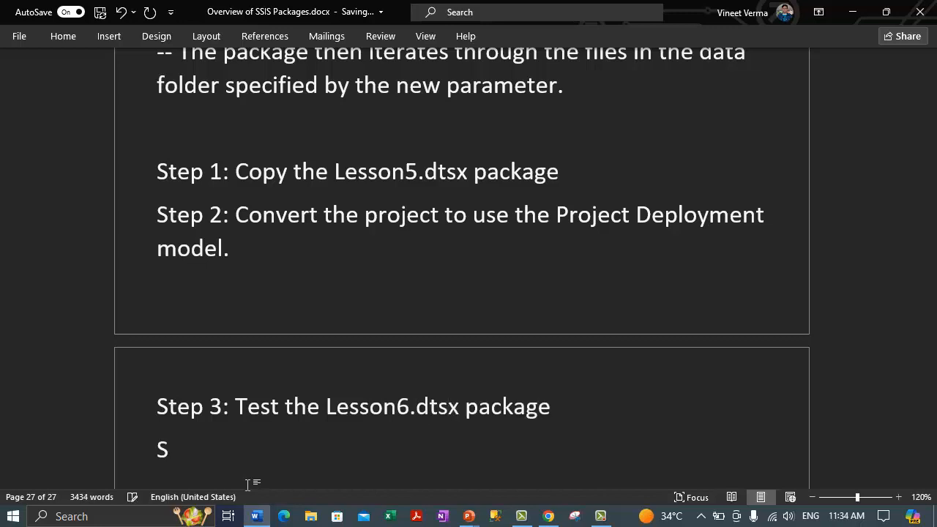
{"action": "type", "text": "tep 4: "}
{"action": "type", "text": "Deployment"}
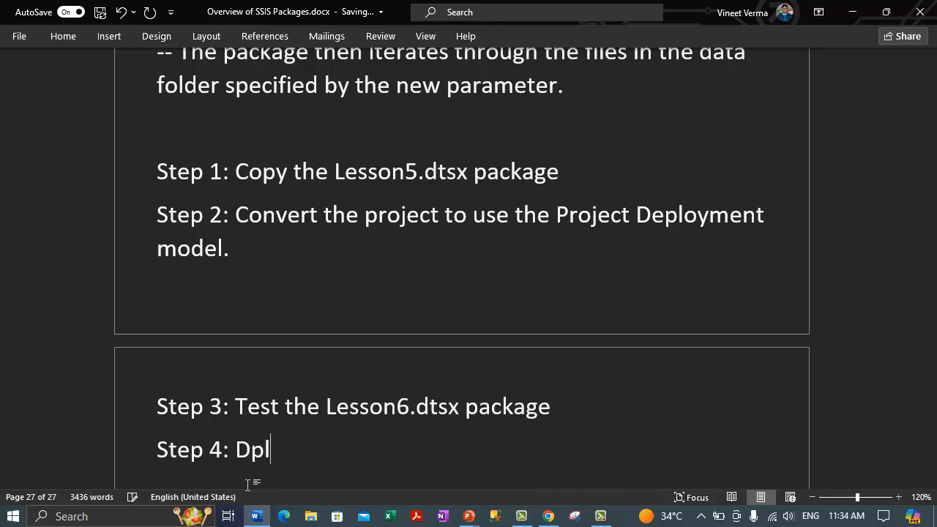
{"action": "key", "text": "BackSpace"}
{"action": "key", "text": "BackSpace"}
{"action": "key", "text": "BackSpace"}
{"action": "type", "text": "eployment of Lesson 6 package."}
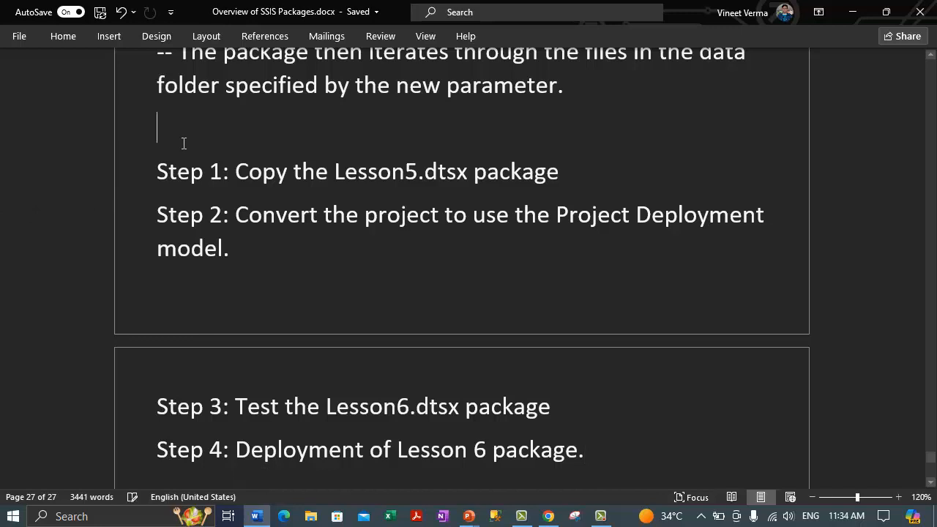
Step: Insert blank lines above Step 1 so that the whole list of steps starts on a new page
{"action": "key", "text": "Return"}
{"action": "key", "text": "Return"}
{"action": "key", "text": "Return"}
{"action": "key", "text": "Return"}
{"action": "key", "text": "Return"}
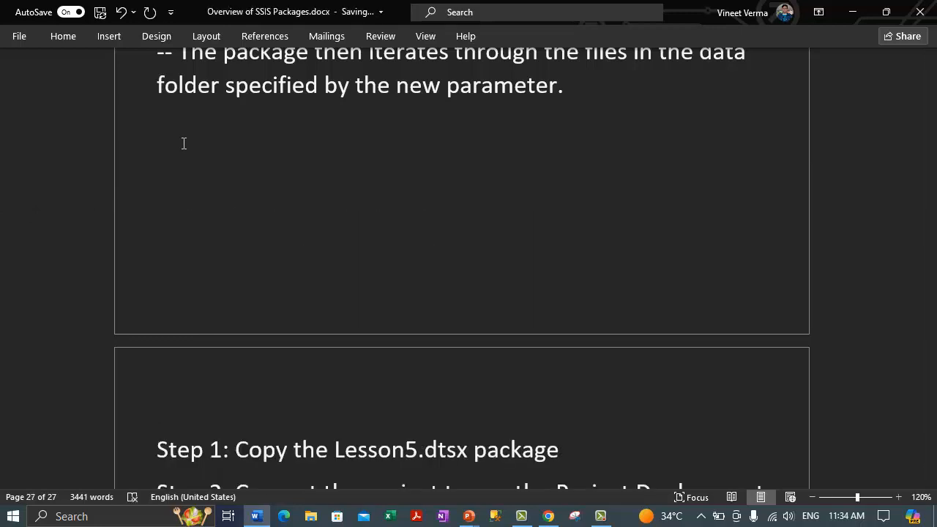
{"action": "key", "text": "BackSpace"}
Step: Colour the labels "Step 1" through "Step 4" red, leaving the text after each colon in its original colour
{"action": "scroll", "coordinate": [211, 212], "scroll_direction": "down", "scroll_amount": 3}
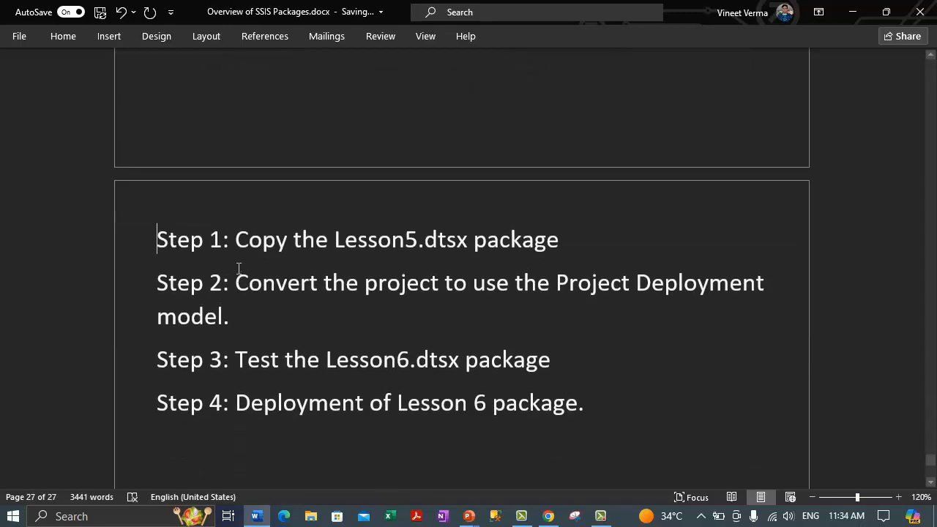
{"action": "left_click_drag", "start_coordinate": [226, 240], "coordinate": [129, 236]}
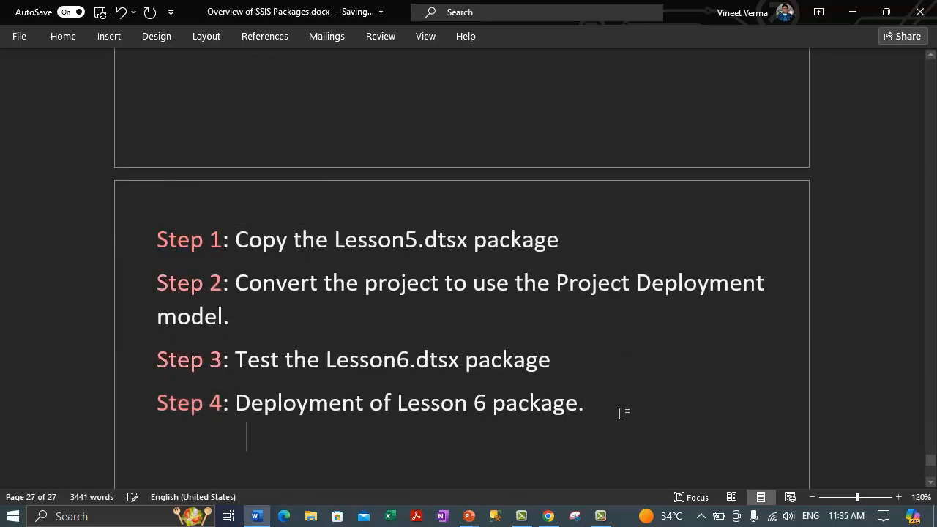
Step: Add a blank line below the Step 4 line of the list
{"action": "key", "text": "Return"}
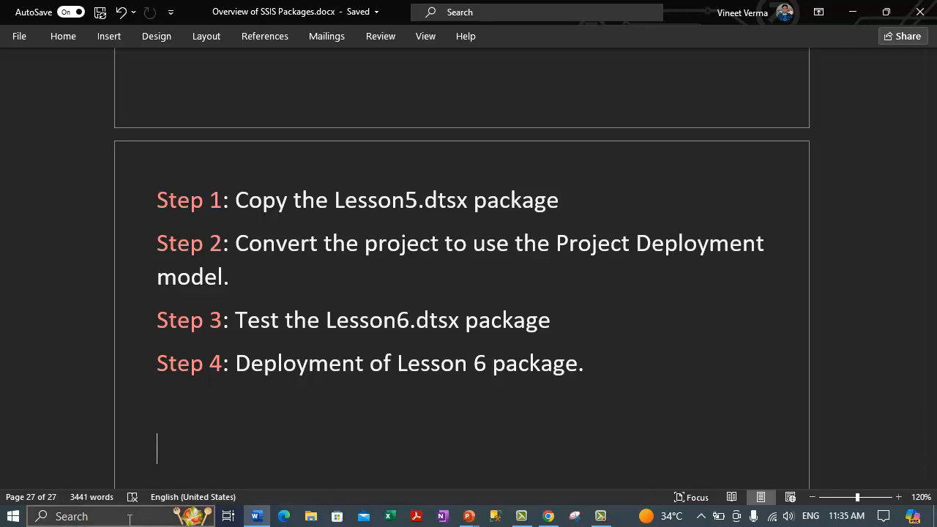
Step: Switch to Visual Studio 2022 and open the recent solution SSIS Tutorial.sln
{"action": "left_click", "coordinate": [21, 521]}
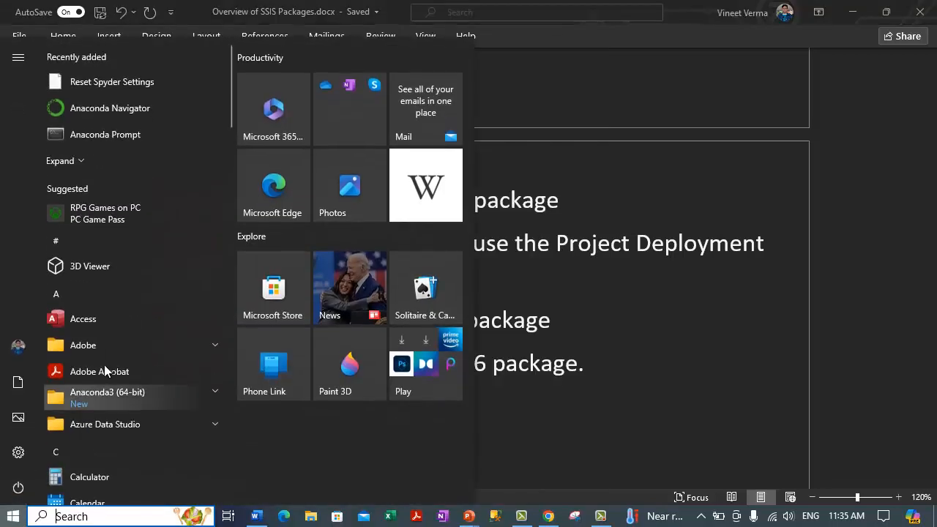
{"action": "scroll", "coordinate": [139, 320], "scroll_direction": "down", "scroll_amount": 1}
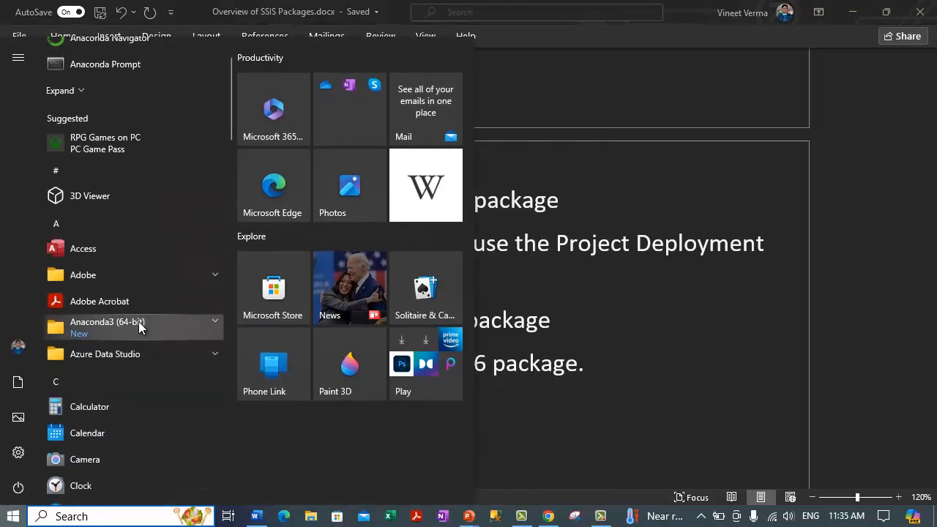
{"action": "left_click", "coordinate": [119, 517]}
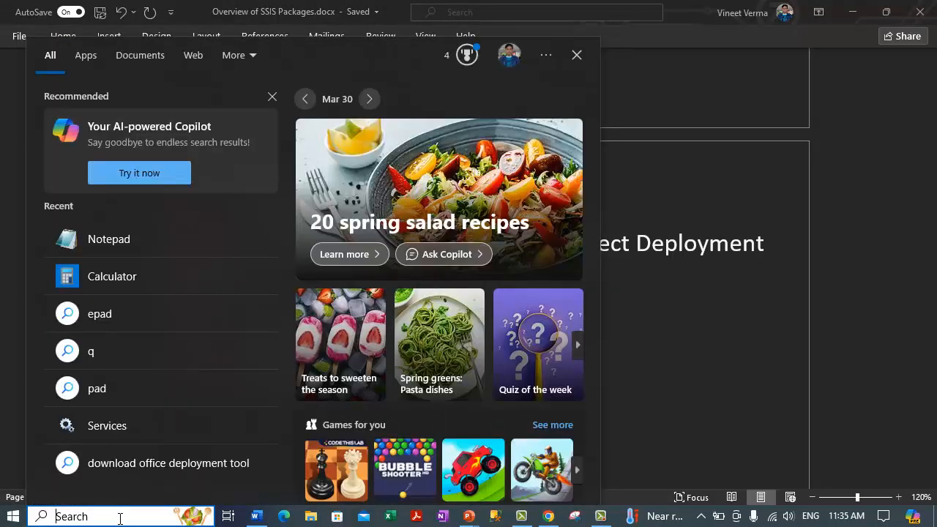
{"action": "type", "text": "visual st"}
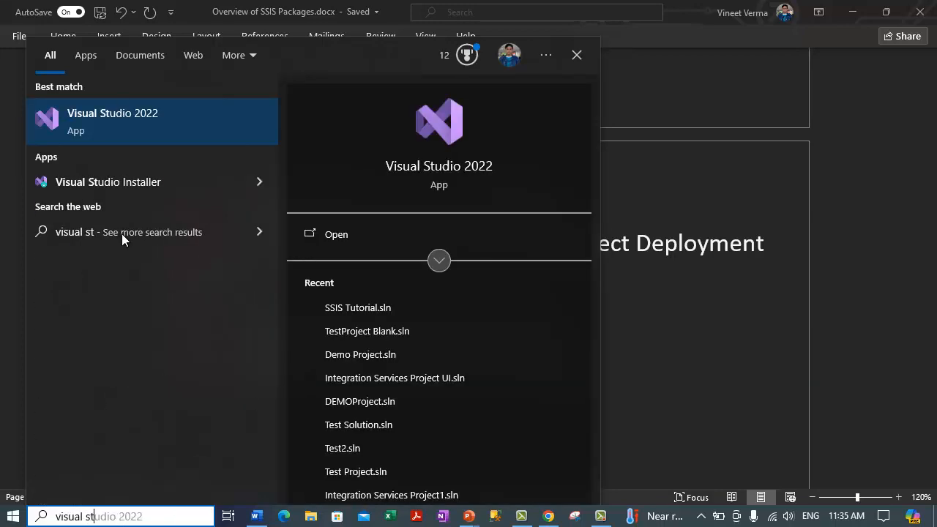
{"action": "left_click", "coordinate": [109, 123]}
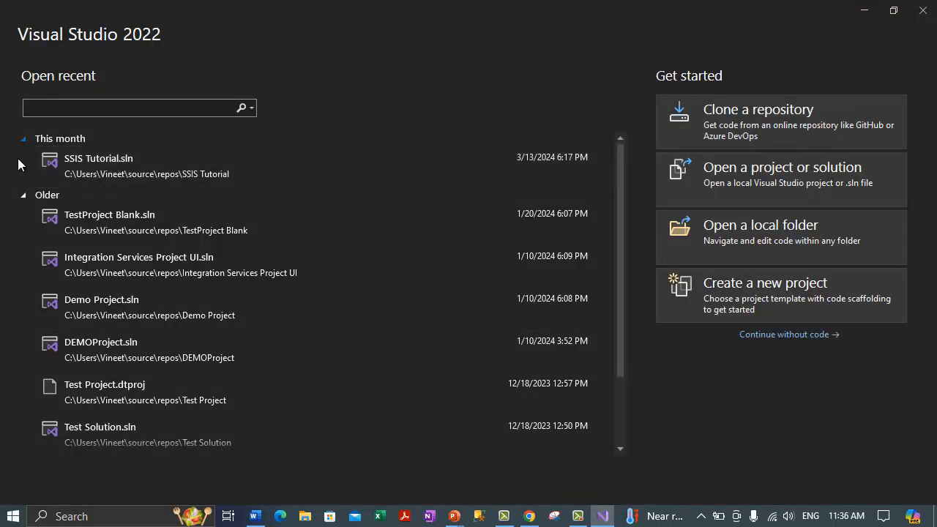
{"action": "left_click", "coordinate": [102, 170]}
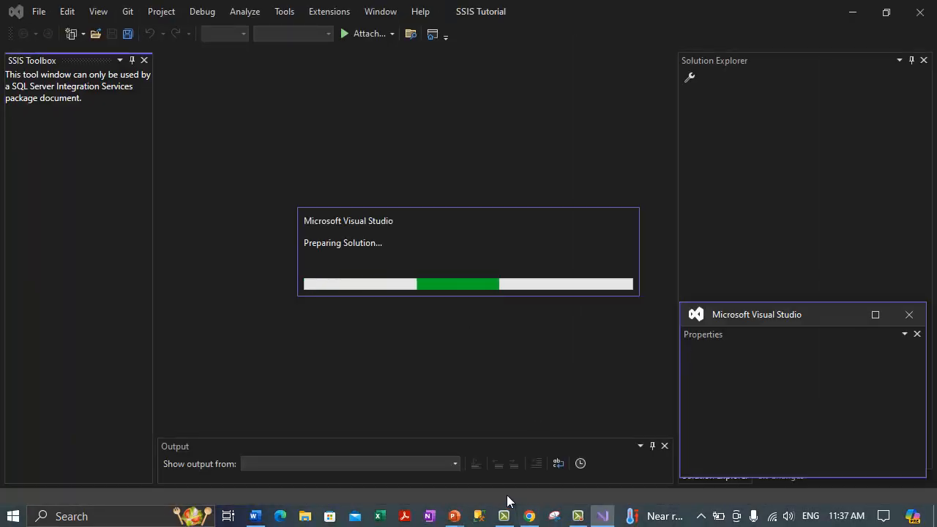
Step: Review the Step 1 line about copying the Lesson5.dtsx package in the Word notes, and return to Visual Studio
{"action": "left_click", "coordinate": [253, 517]}
{"action": "left_click_drag", "start_coordinate": [157, 202], "coordinate": [597, 205]}
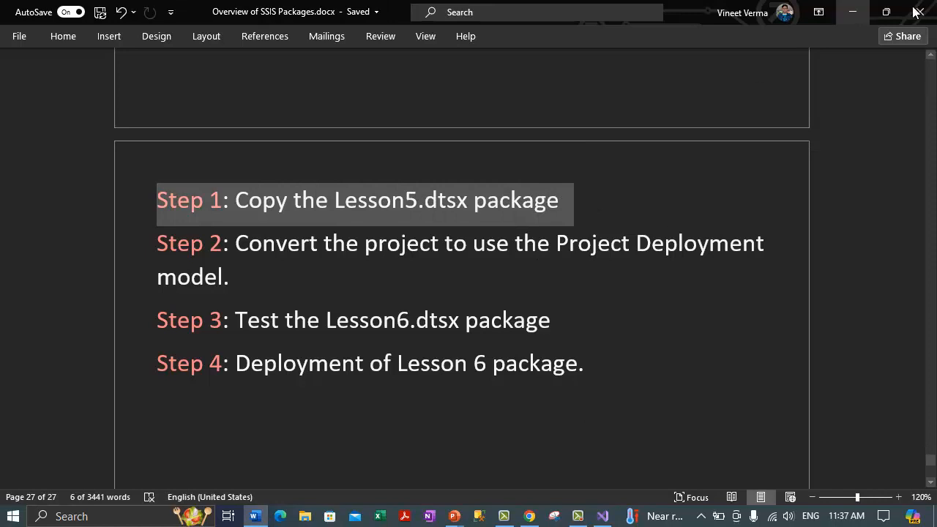
{"action": "left_click", "coordinate": [853, 12]}
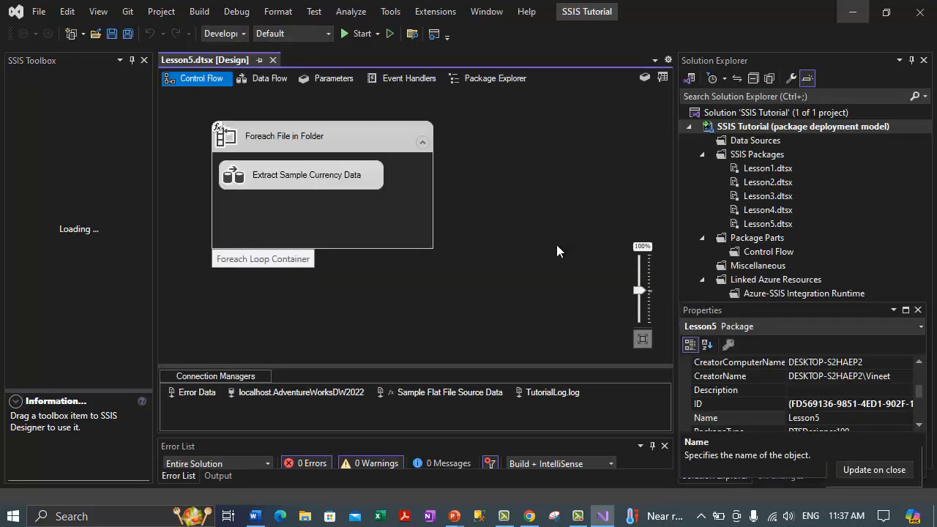
Step: Dismiss the Visual Studio sign-in prompt and paste a copy of Lesson5.dtsx into the SSIS Packages folder
{"action": "left_click", "coordinate": [766, 224]}
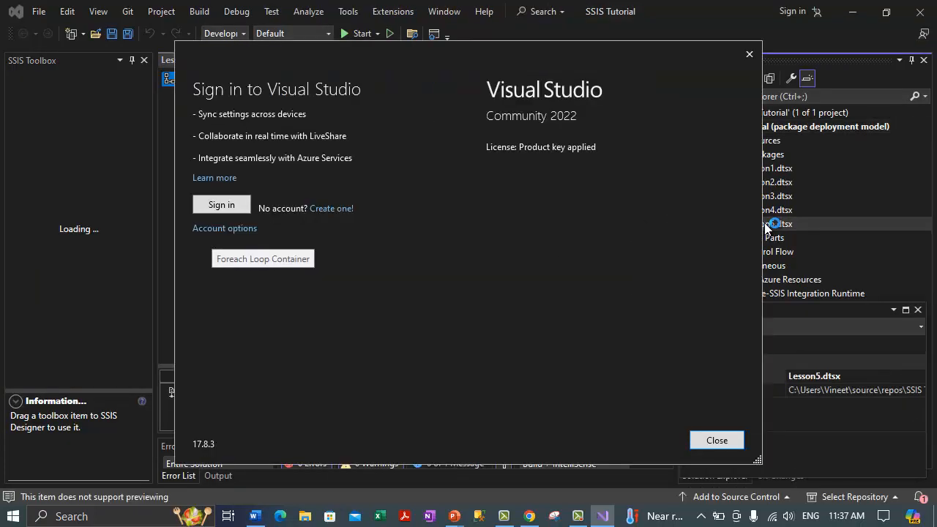
{"action": "left_click", "coordinate": [716, 442]}
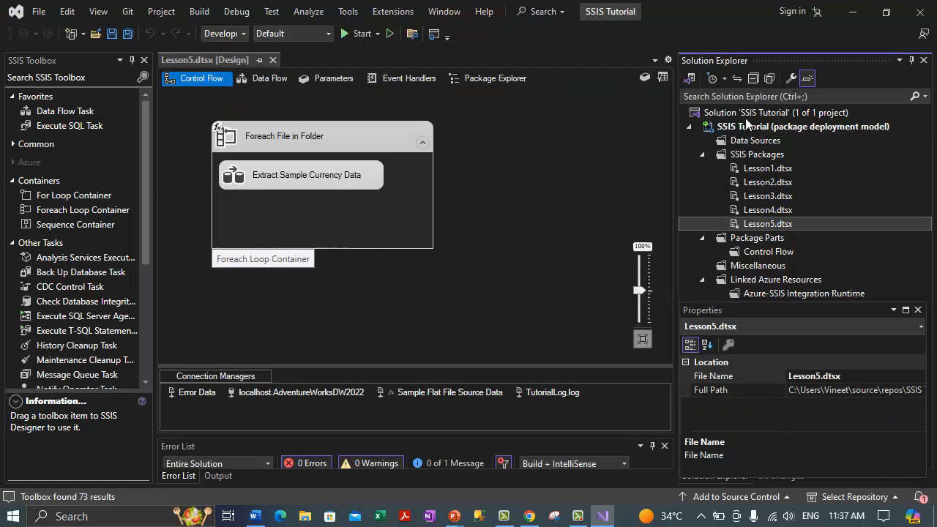
{"action": "right_click", "coordinate": [794, 222]}
{"action": "left_click", "coordinate": [704, 439]}
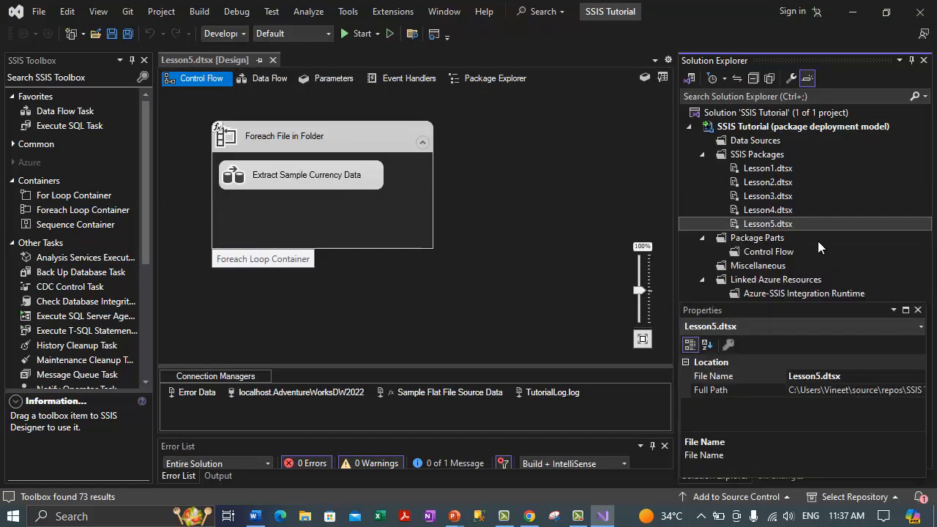
{"action": "right_click", "coordinate": [759, 156]}
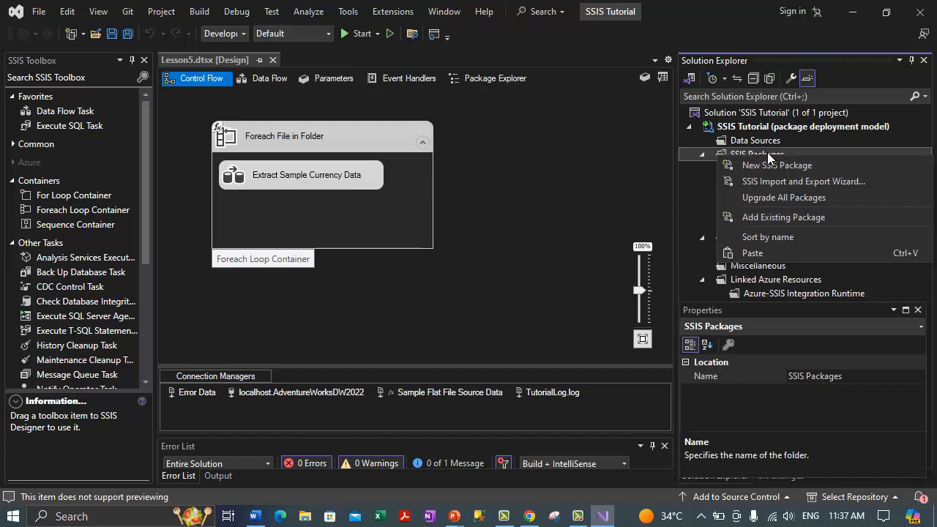
{"action": "left_click", "coordinate": [753, 254]}
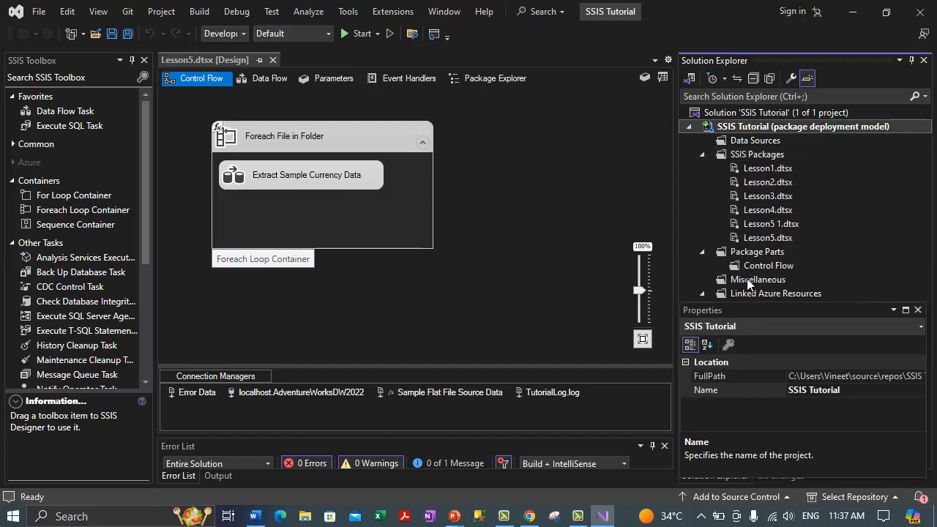
Step: Rename the pasted copy of the Lesson5 package to Lesson6.dtsx
{"action": "left_click", "coordinate": [766, 226]}
{"action": "right_click", "coordinate": [768, 225]}
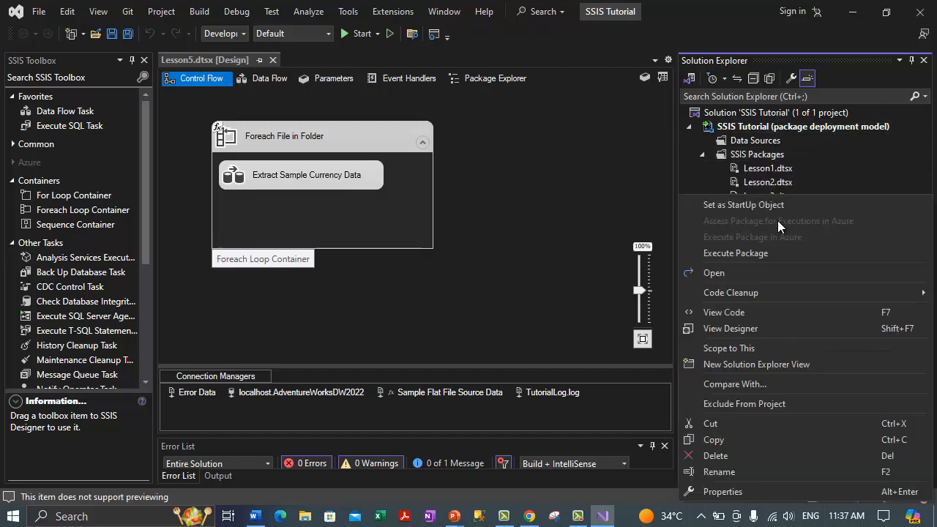
{"action": "left_click", "coordinate": [737, 476]}
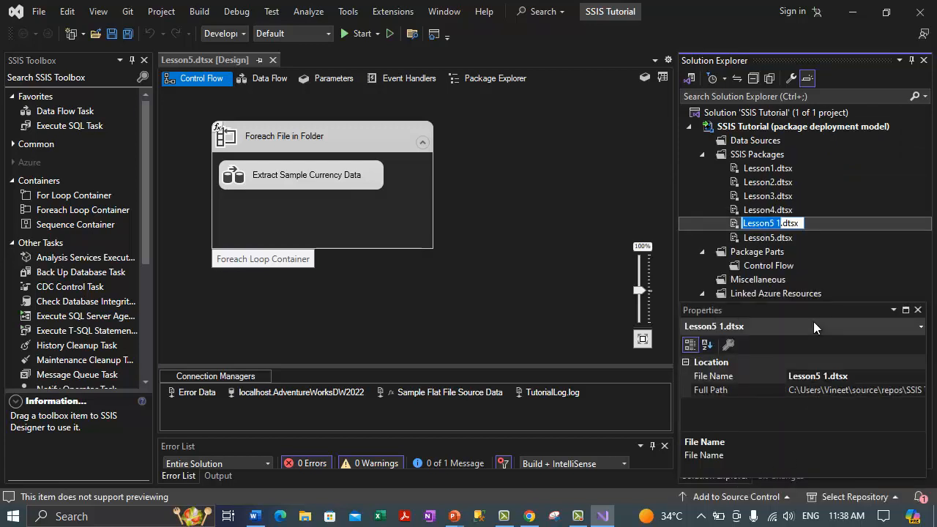
{"action": "type", "text": "Lesson6"}
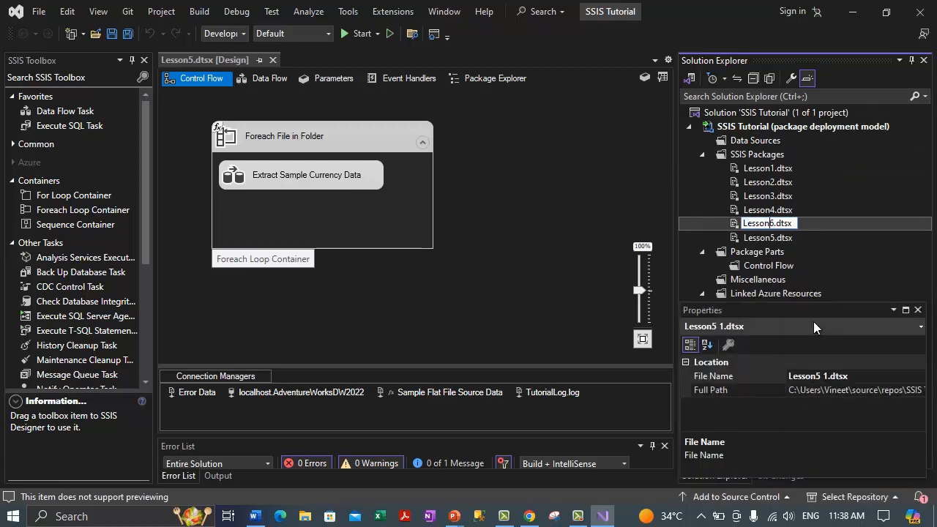
{"action": "type", "text": ".dtsx"}
{"action": "key", "text": "Delete"}
{"action": "key", "text": "Delete"}
{"action": "key", "text": "Delete"}
{"action": "key", "text": "Delete"}
{"action": "key", "text": "Delete"}
{"action": "key", "text": "Return"}
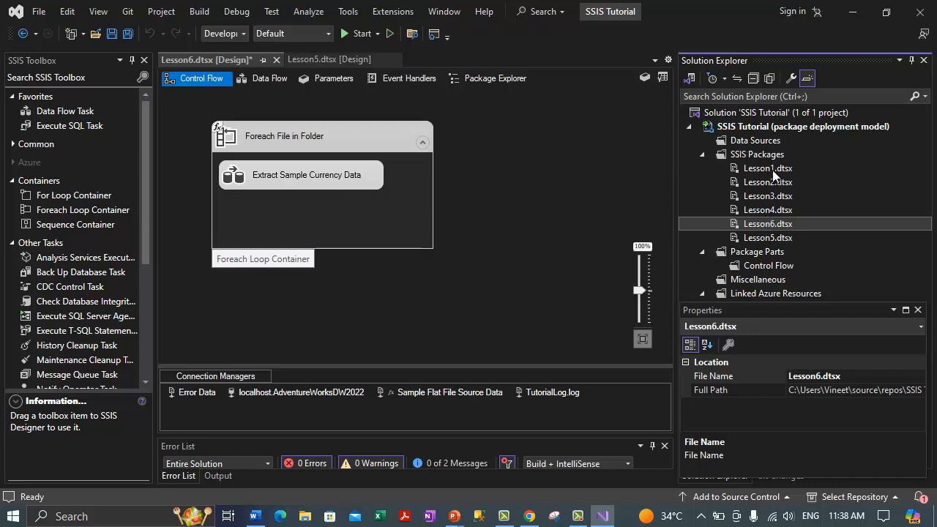
{"action": "key", "text": "Home"}
{"action": "left_click", "coordinate": [769, 213]}
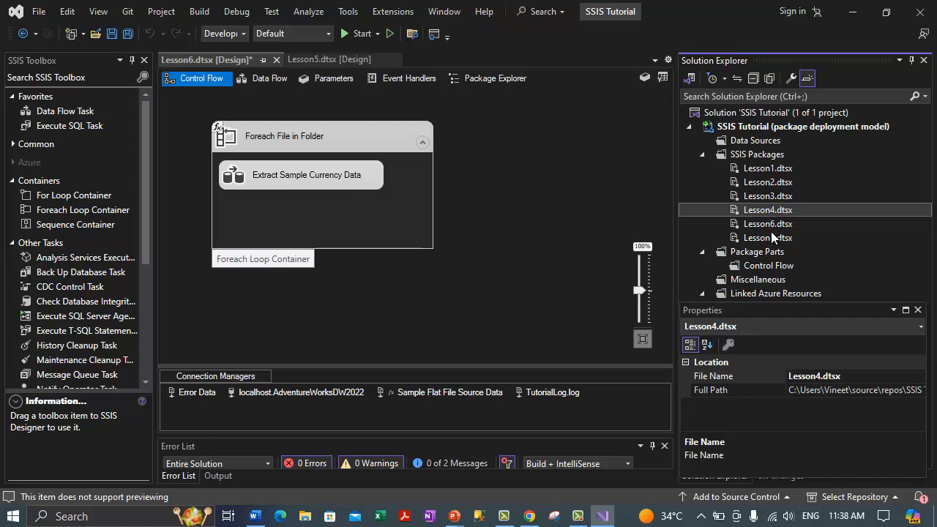
{"action": "right_click", "coordinate": [766, 169]}
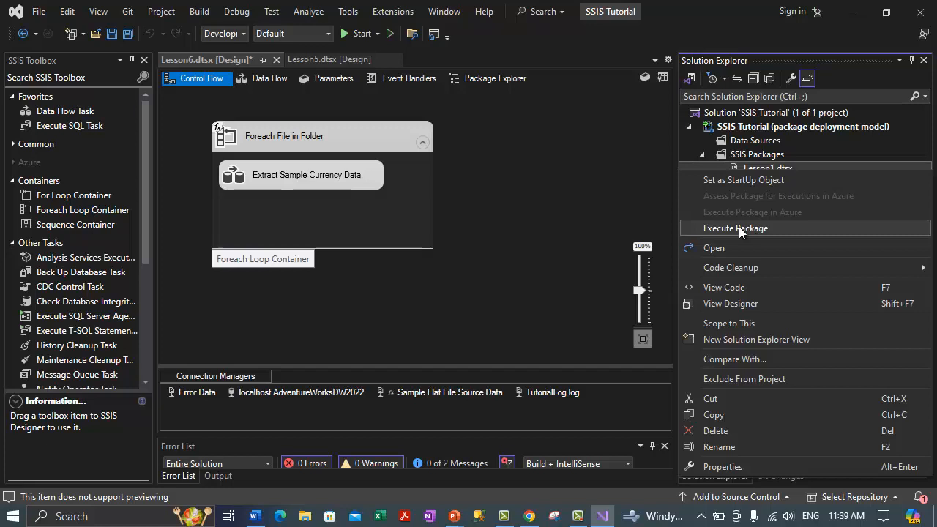
{"action": "left_click", "coordinate": [751, 162]}
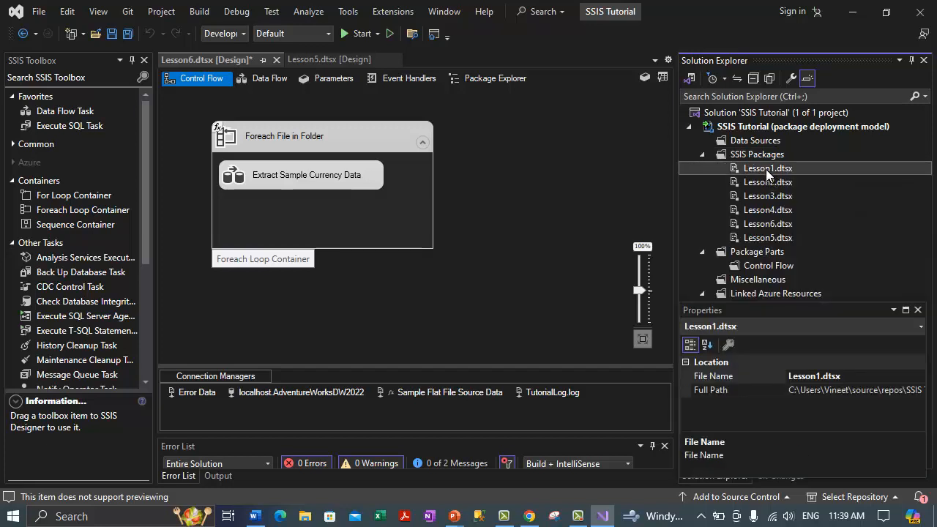
{"action": "right_click", "coordinate": [765, 171]}
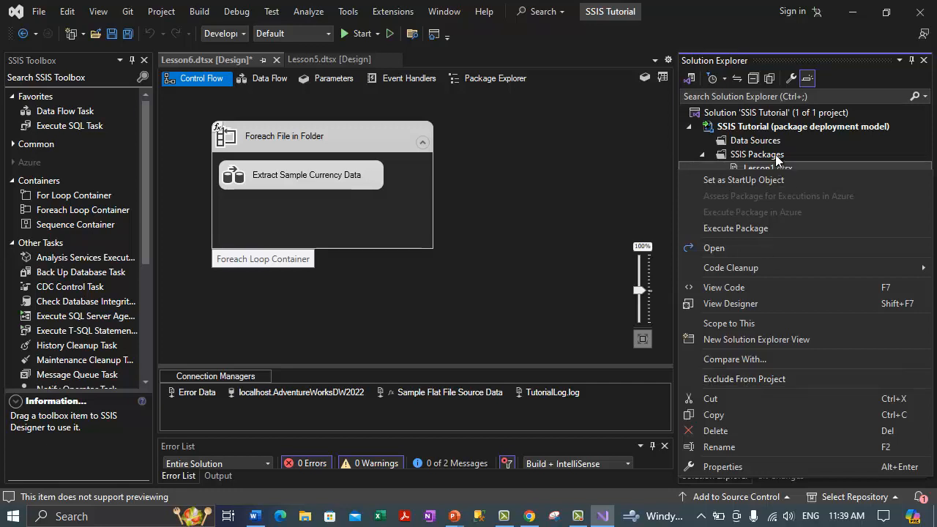
{"action": "left_click", "coordinate": [778, 159]}
Step: Exclude Lesson1.dtsx, Lesson2.dtsx, Lesson3.dtsx, Lesson4.dtsx and Lesson5.dtsx from the project, keeping only Lesson6.dtsx
{"action": "right_click", "coordinate": [760, 168]}
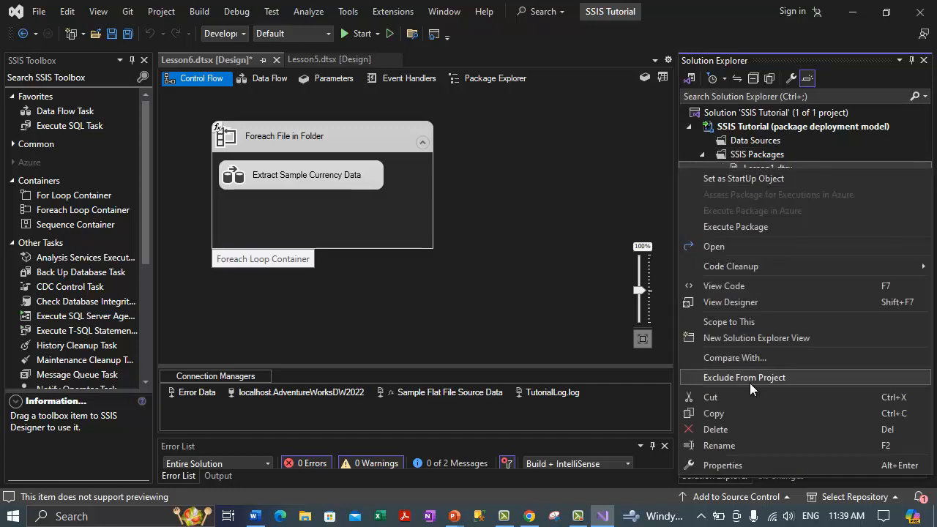
{"action": "left_click", "coordinate": [749, 377]}
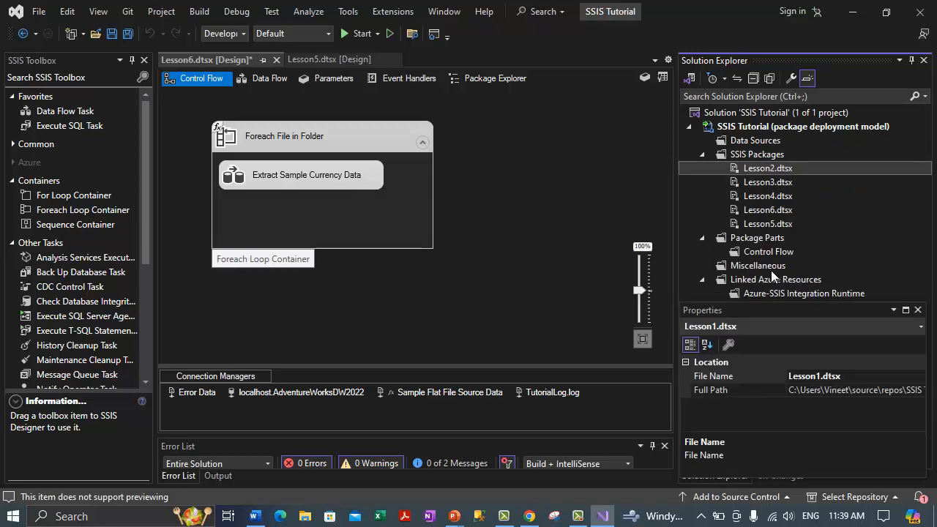
{"action": "right_click", "coordinate": [770, 168]}
{"action": "left_click", "coordinate": [745, 379]}
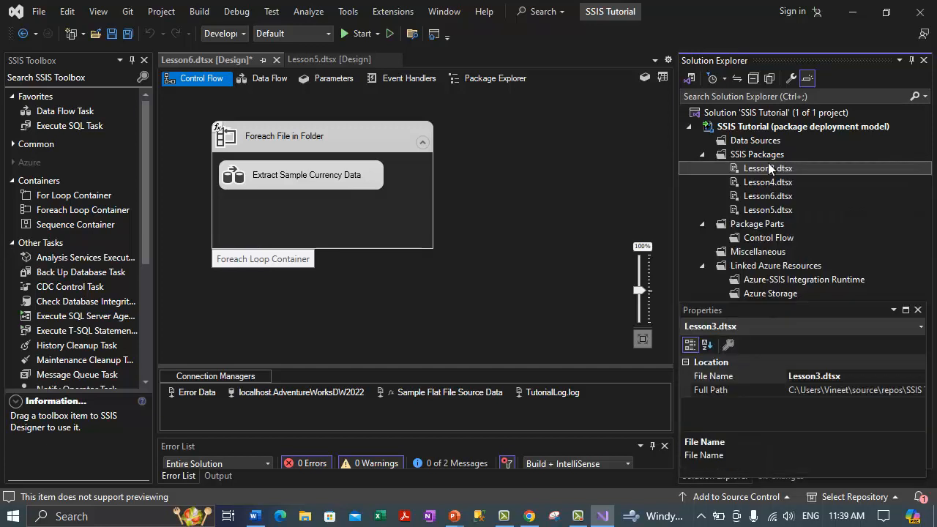
{"action": "right_click", "coordinate": [769, 168]}
{"action": "left_click", "coordinate": [747, 383]}
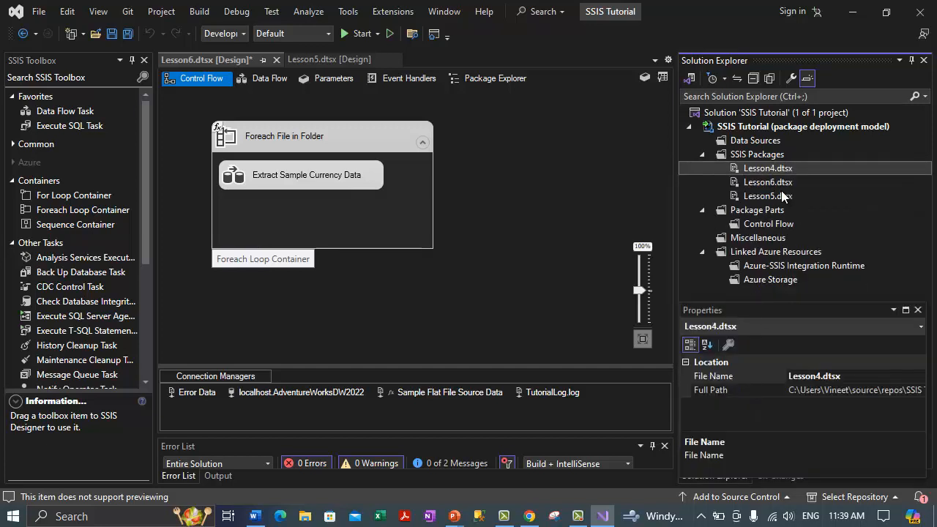
{"action": "right_click", "coordinate": [774, 170]}
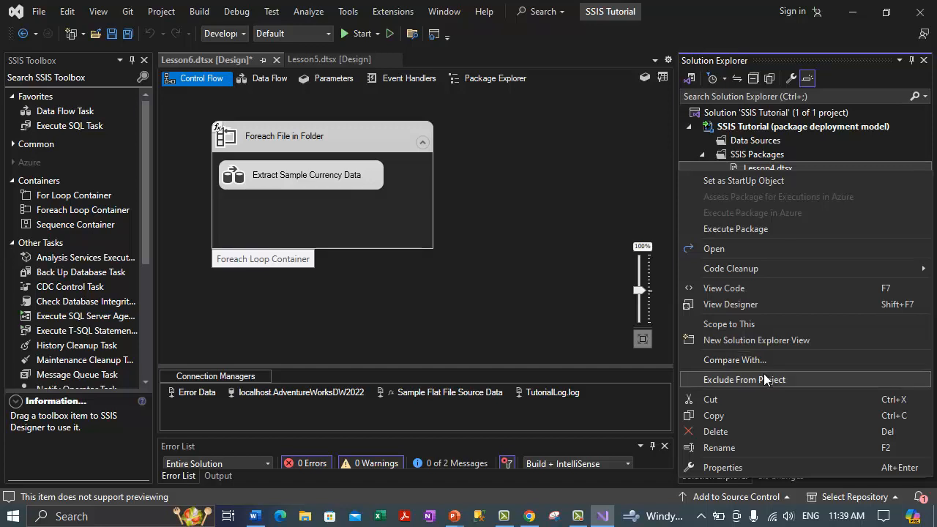
{"action": "left_click", "coordinate": [764, 378]}
{"action": "right_click", "coordinate": [765, 181]}
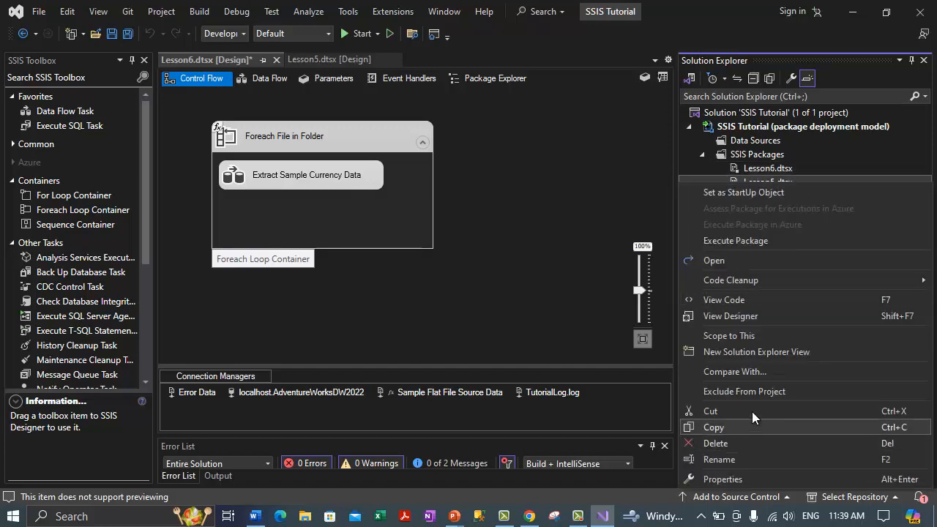
{"action": "left_click", "coordinate": [763, 392]}
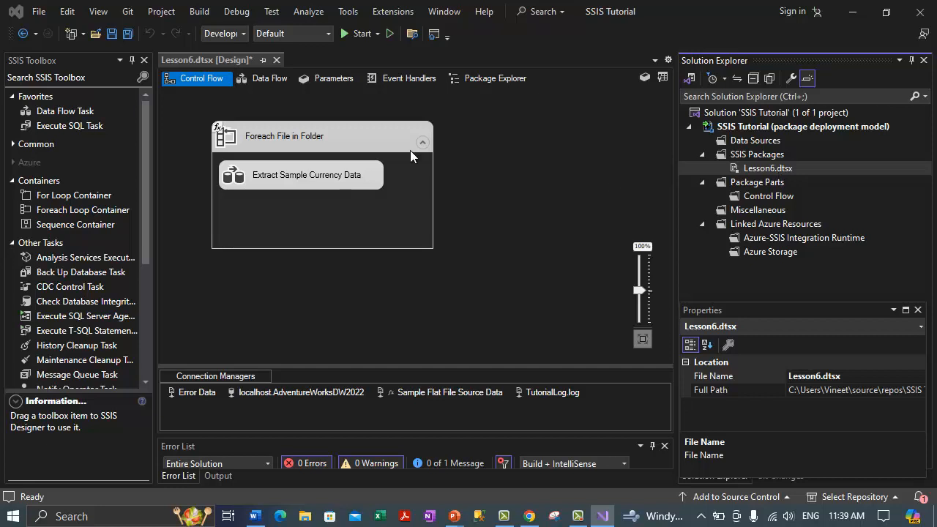
Step: Examine the data flow and the control flow of the Lesson6 package
{"action": "left_click", "coordinate": [268, 78]}
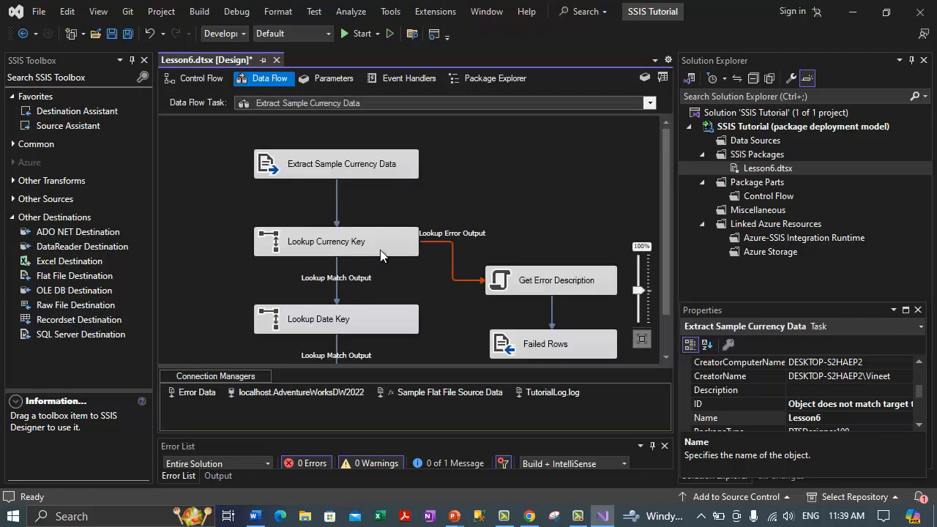
{"action": "left_click", "coordinate": [197, 78]}
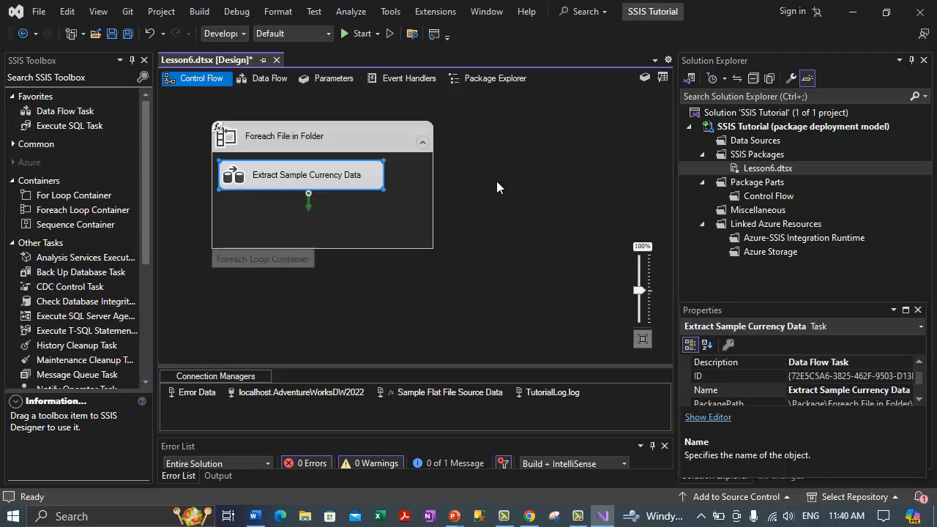
{"action": "left_click", "coordinate": [261, 82]}
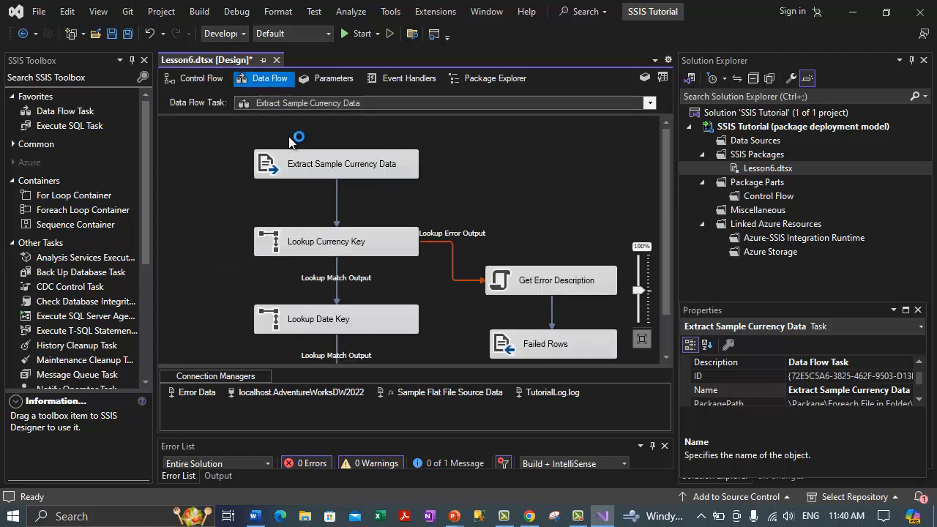
{"action": "left_click", "coordinate": [205, 80]}
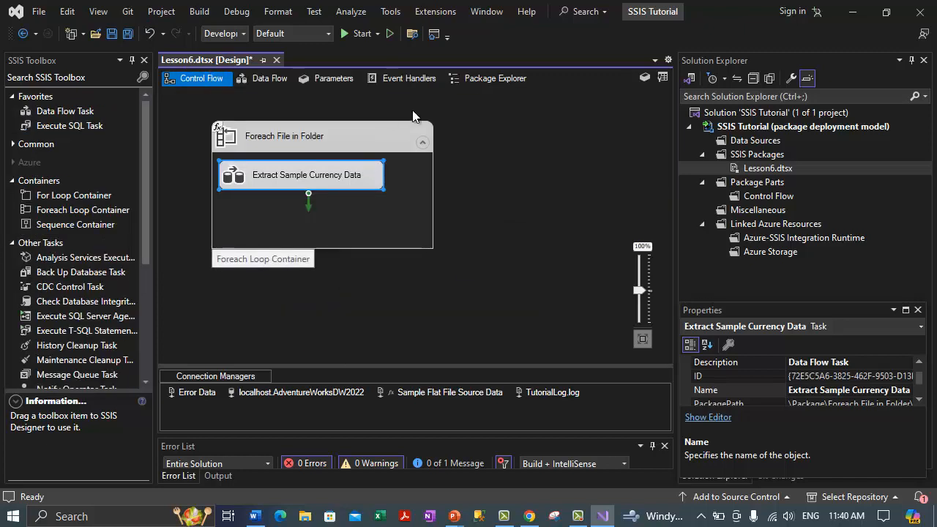
Step: Generate a new ID for the Lesson6 package and save all files
{"action": "left_click", "coordinate": [544, 208]}
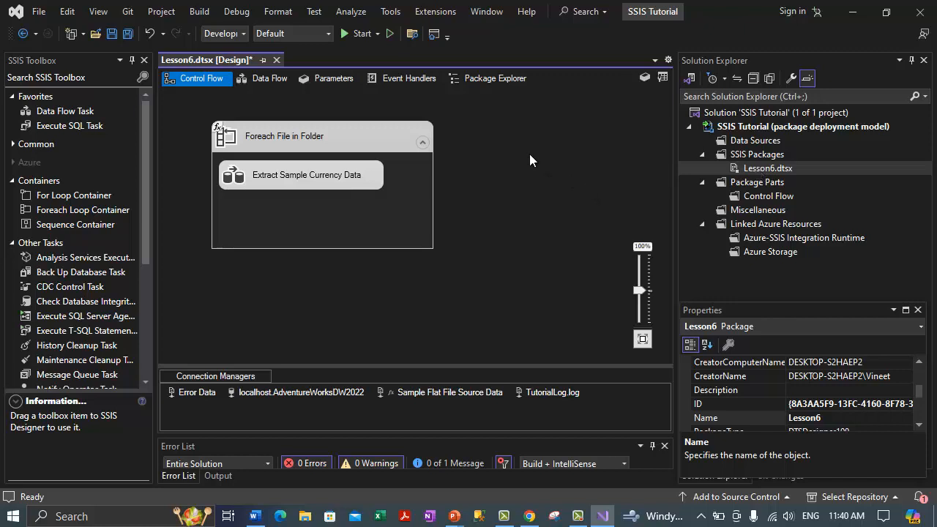
{"action": "right_click", "coordinate": [490, 142]}
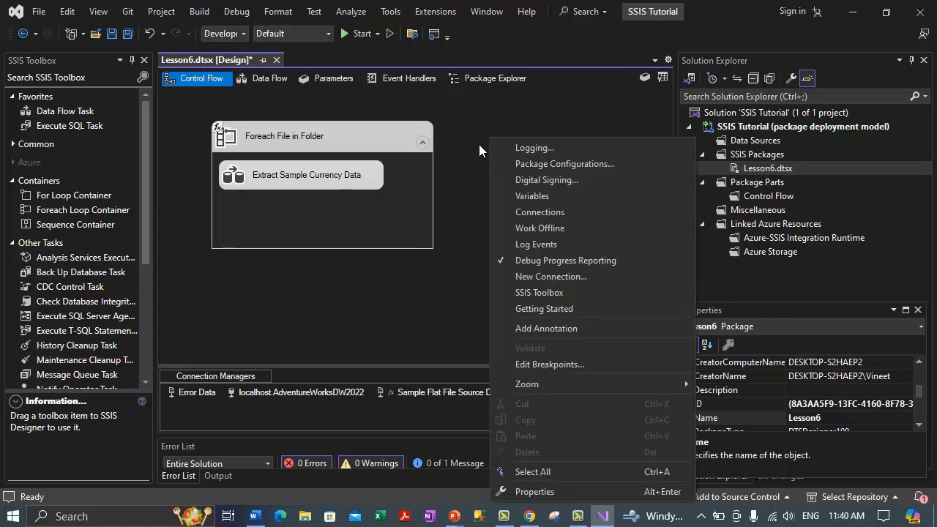
{"action": "left_click", "coordinate": [564, 492]}
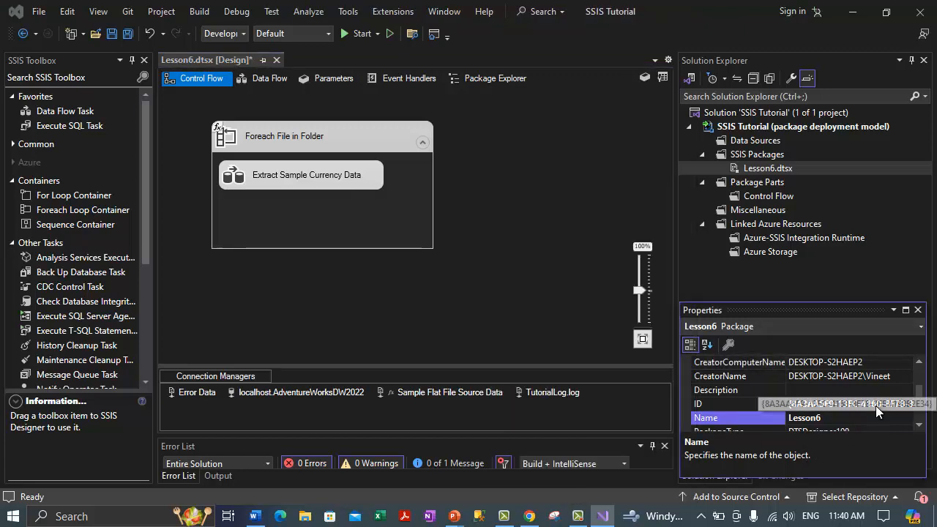
{"action": "left_click", "coordinate": [847, 404]}
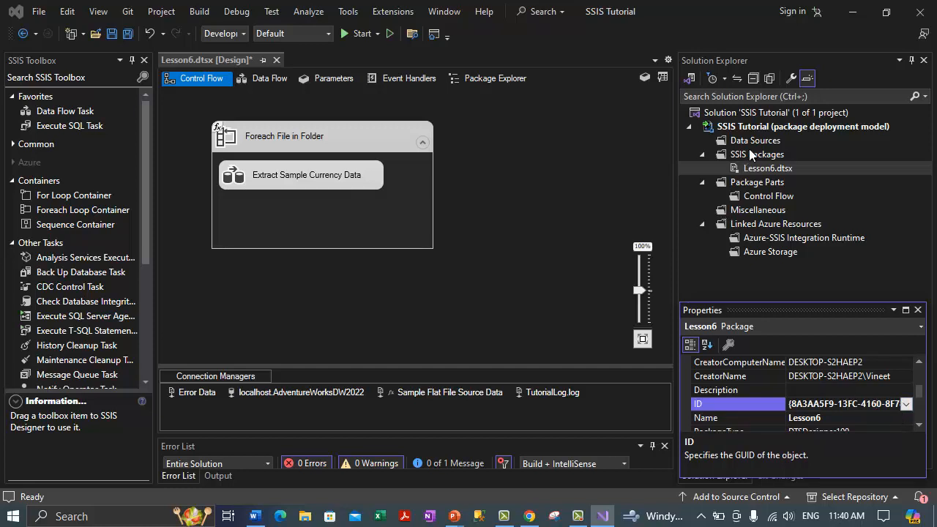
{"action": "left_click", "coordinate": [920, 425]}
{"action": "left_click", "coordinate": [906, 390]}
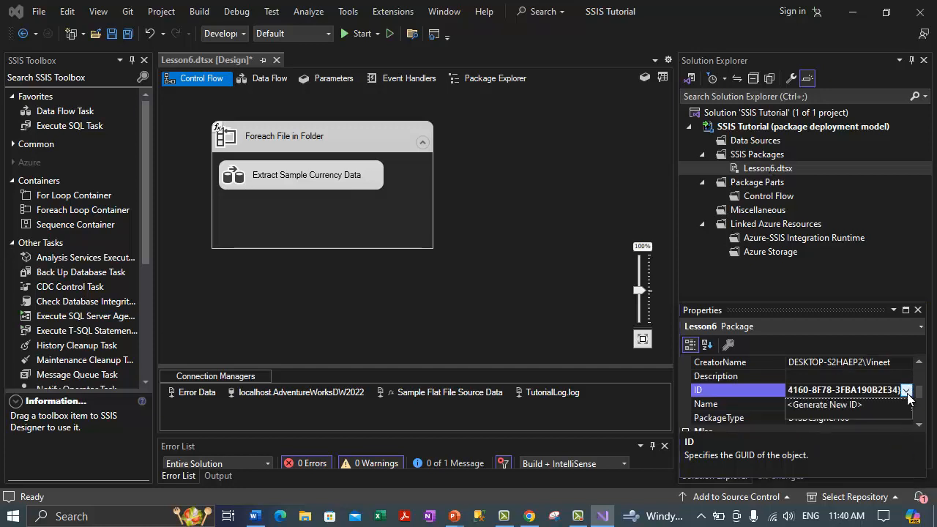
{"action": "left_click", "coordinate": [830, 405]}
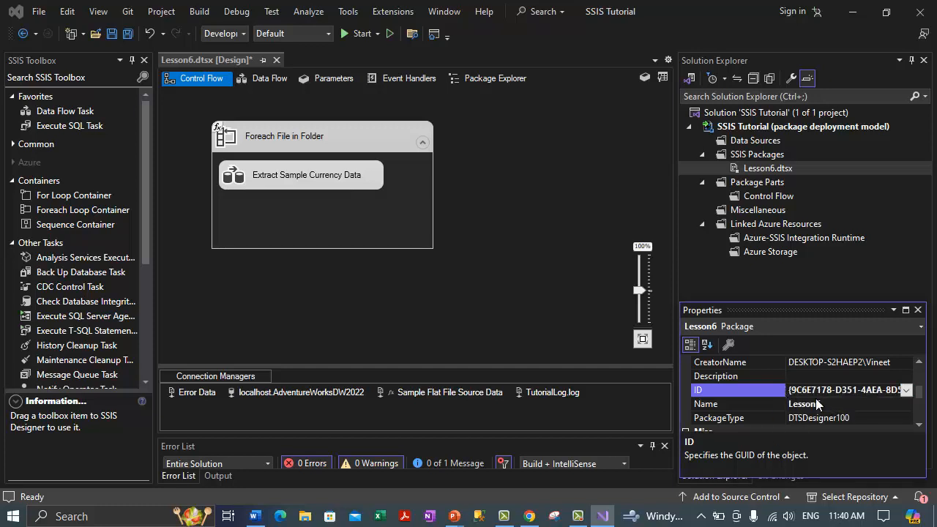
{"action": "left_click", "coordinate": [565, 313]}
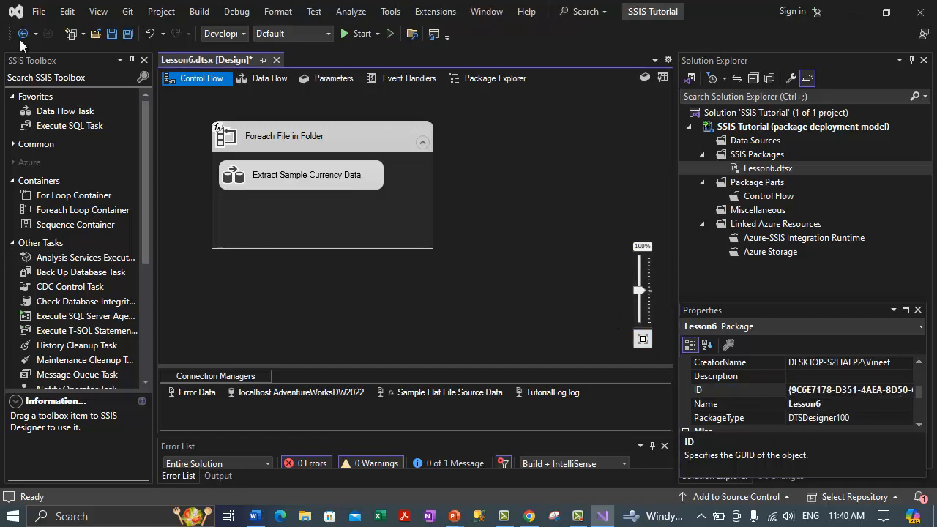
{"action": "left_click", "coordinate": [128, 37]}
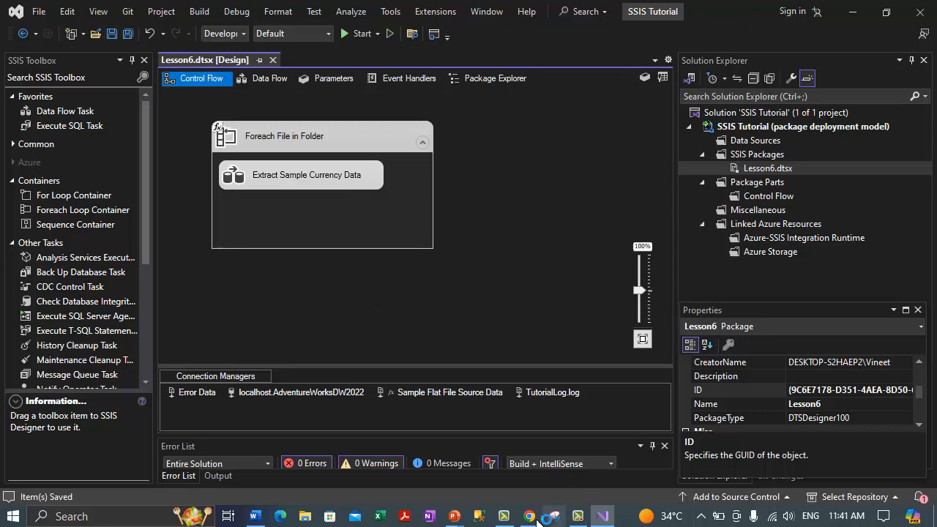
Step: Switch to the Word notes and read Step 2 on converting the project to the Project Deployment model
{"action": "left_click", "coordinate": [255, 516]}
{"action": "left_click", "coordinate": [316, 200]}
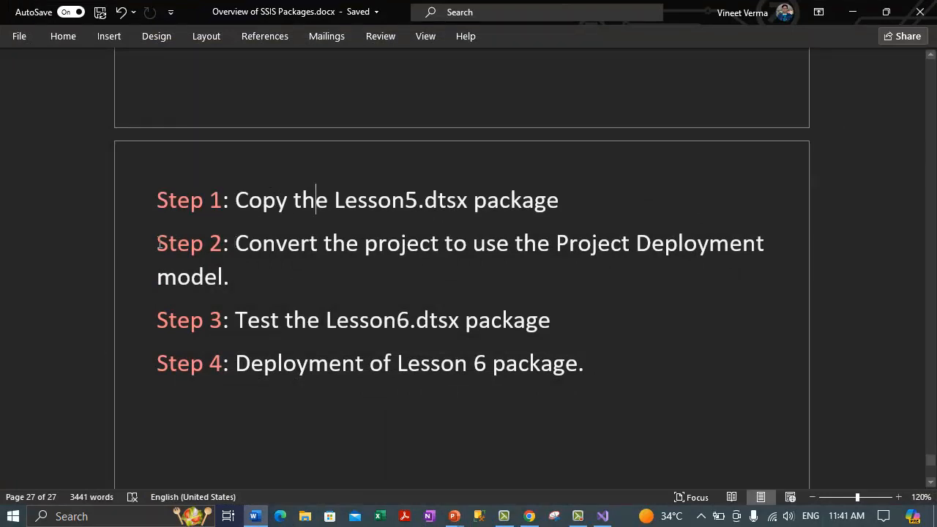
{"action": "left_click_drag", "start_coordinate": [157, 242], "coordinate": [255, 284]}
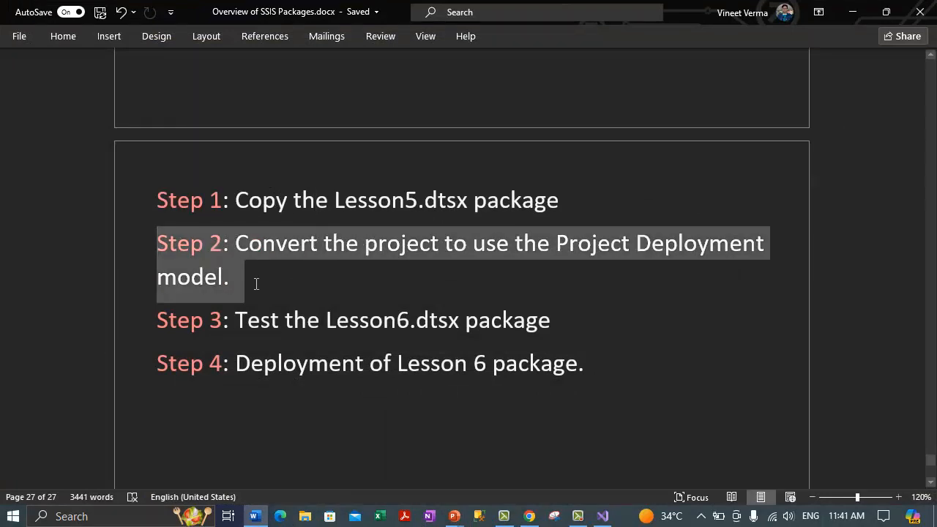
{"action": "left_click", "coordinate": [567, 259]}
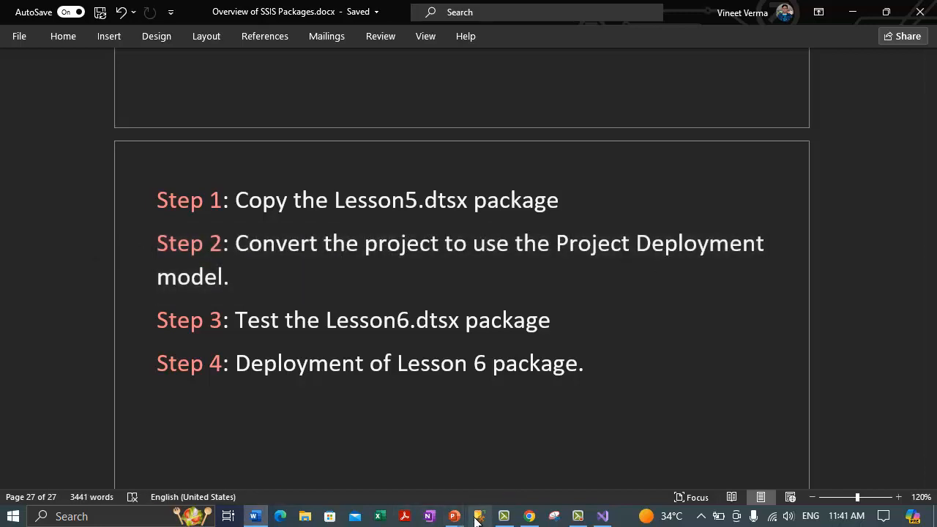
Step: Return to Visual Studio and start converting the SSIS Tutorial project to the project deployment model, with Lesson6.dtsx as the package to convert
{"action": "left_click", "coordinate": [597, 469]}
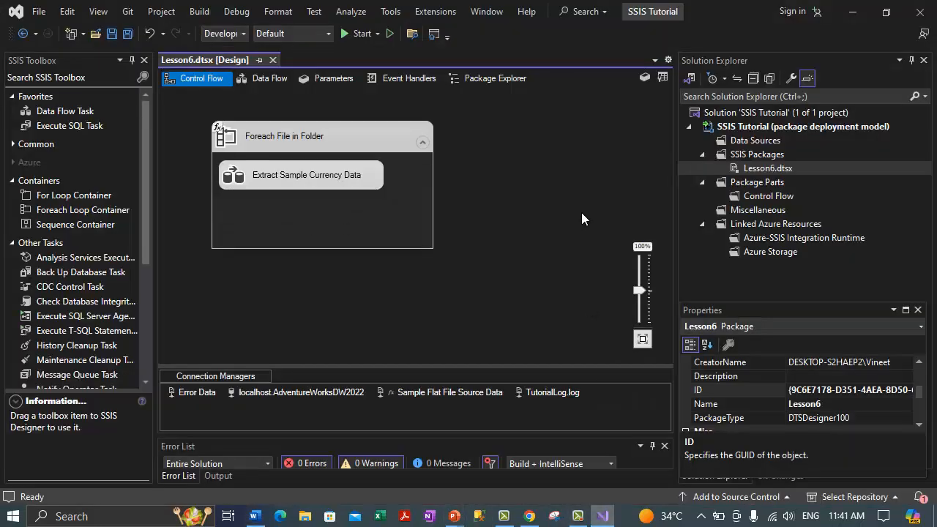
{"action": "left_click", "coordinate": [787, 128]}
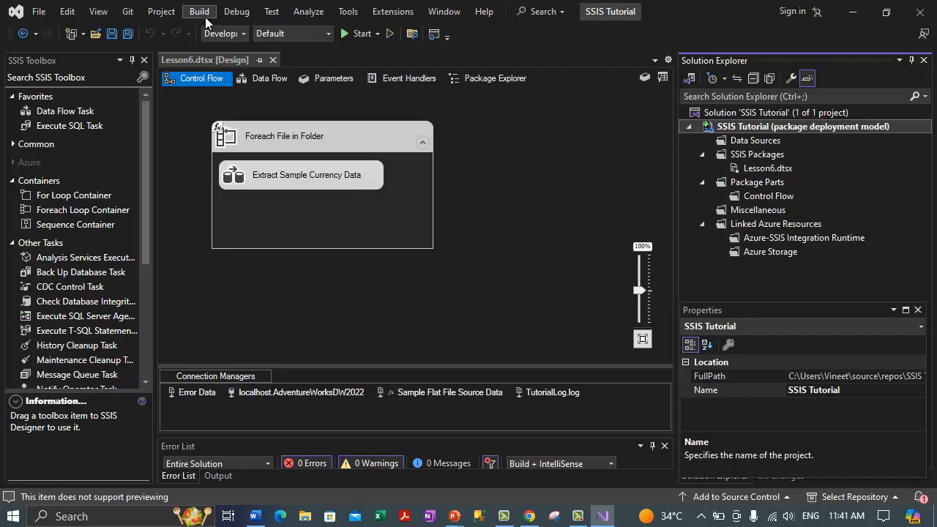
{"action": "left_click", "coordinate": [167, 13]}
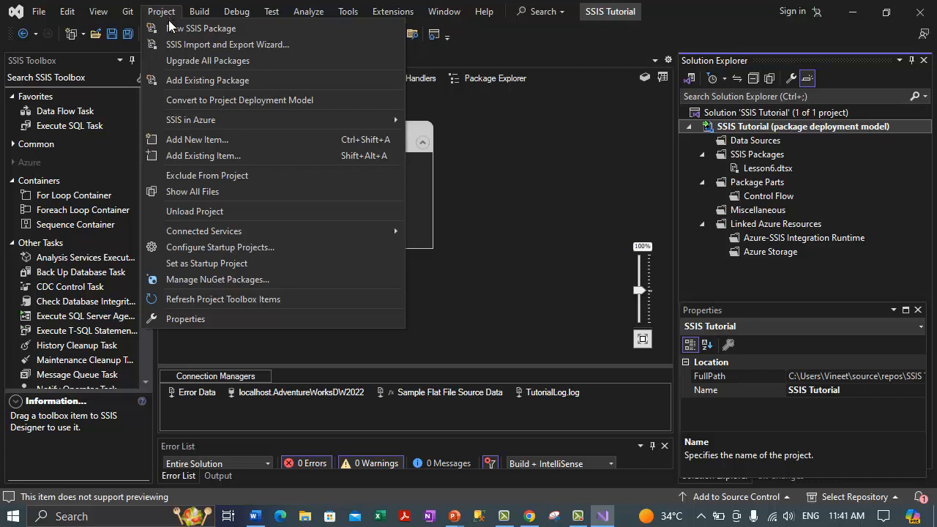
{"action": "left_click", "coordinate": [242, 101]}
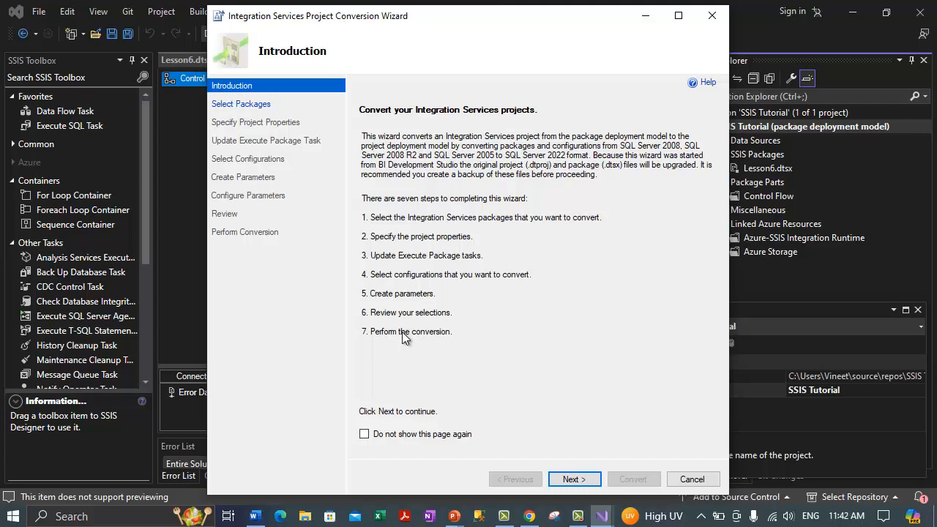
{"action": "left_click", "coordinate": [585, 483]}
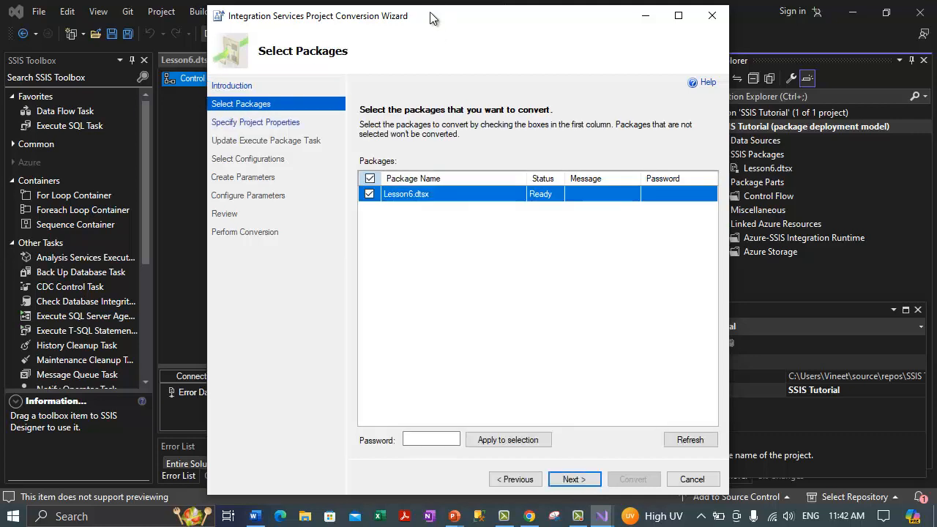
{"action": "double_click", "coordinate": [432, 14]}
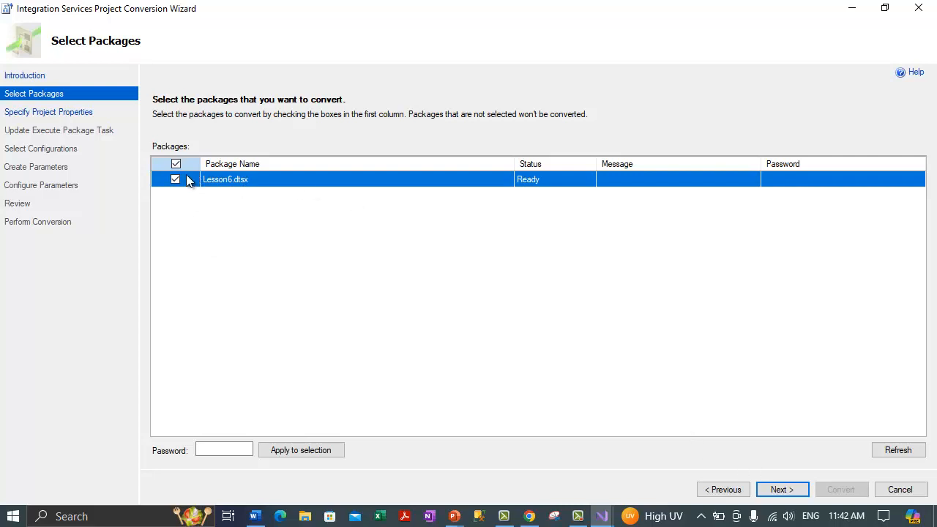
{"action": "left_click", "coordinate": [781, 491]}
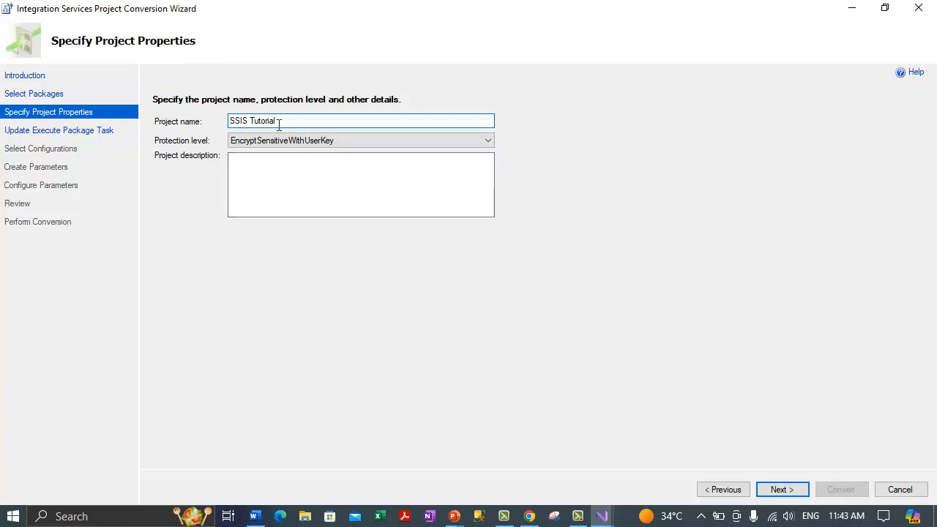
Step: Keep SSIS Tutorial as the project name and EncryptSensitiveWithUserKey as the protection level, leaving the description empty
{"action": "left_click_drag", "start_coordinate": [279, 125], "coordinate": [179, 111]}
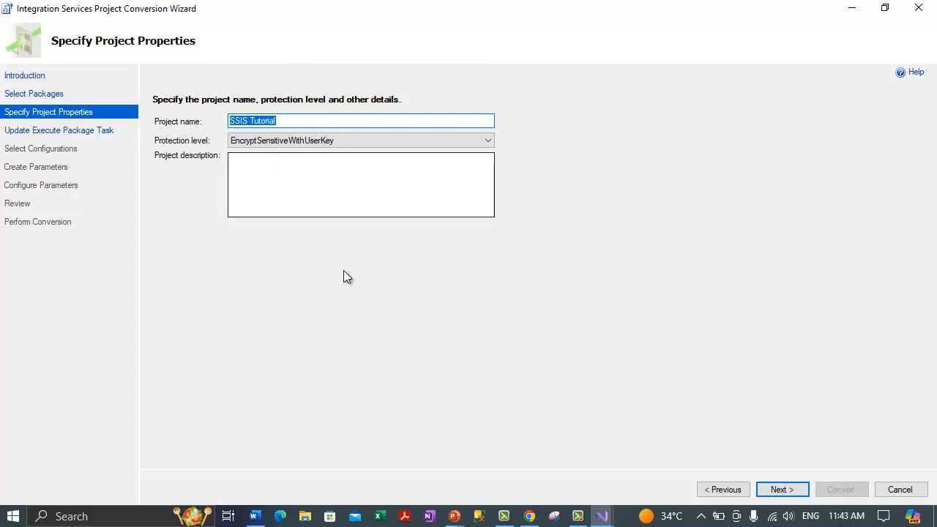
{"action": "left_click", "coordinate": [286, 194]}
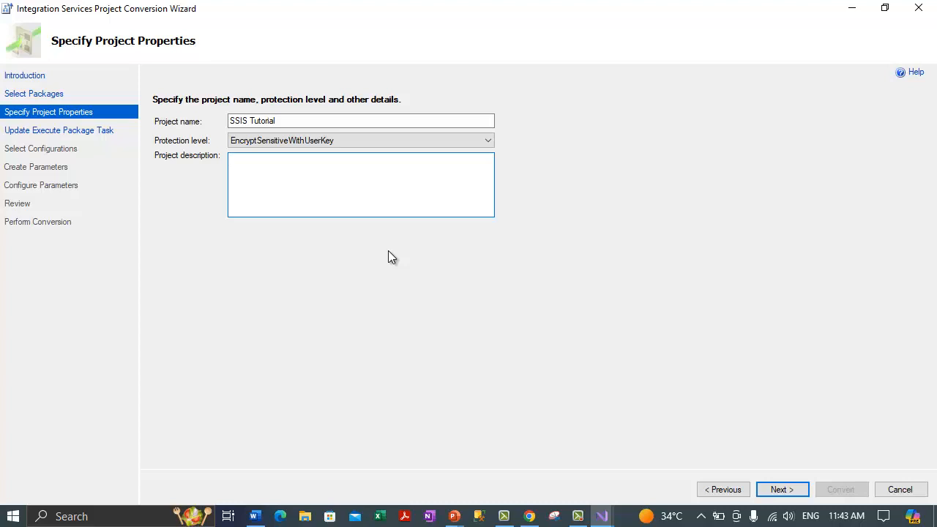
{"action": "left_click", "coordinate": [287, 141]}
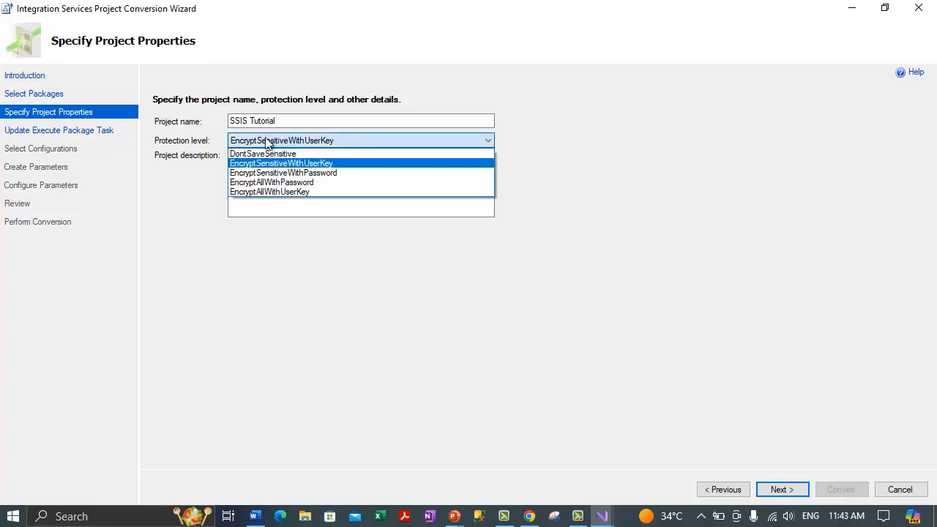
{"action": "left_click", "coordinate": [179, 141]}
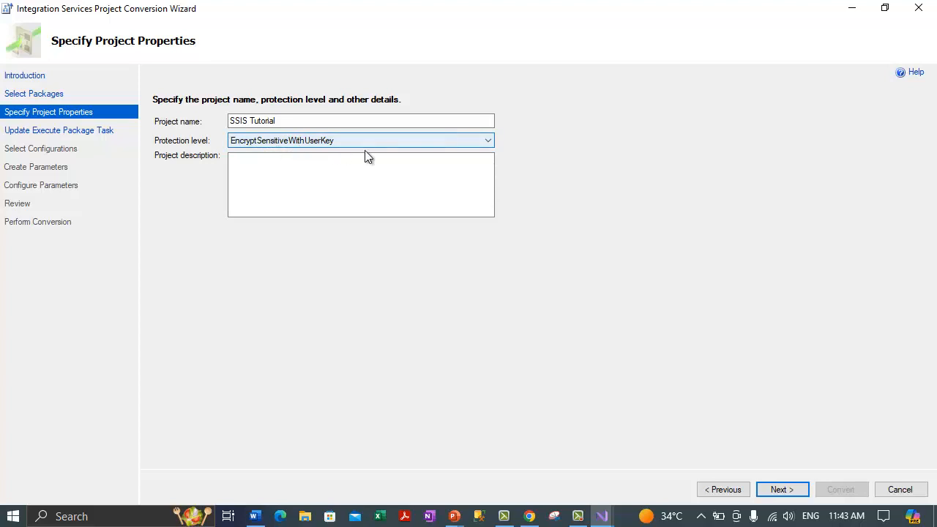
{"action": "left_click", "coordinate": [778, 492]}
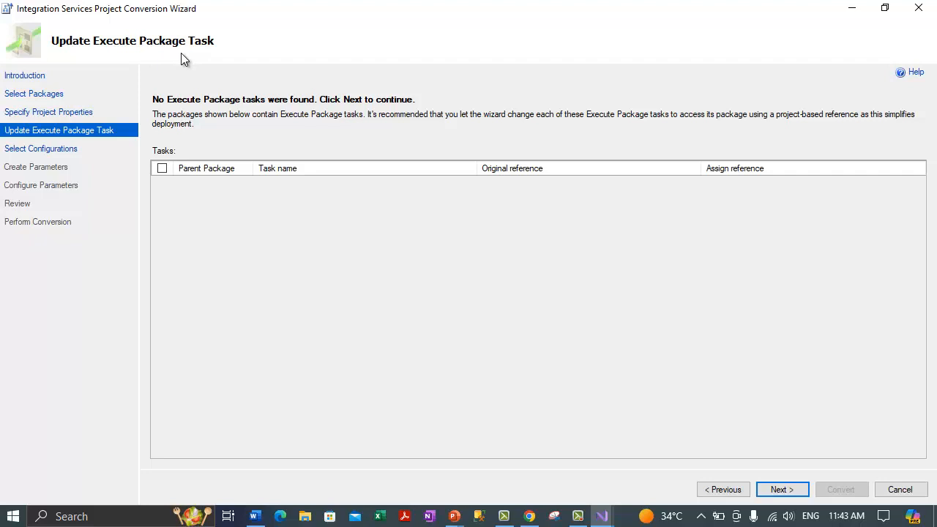
Step: Accept the Lesson6.dtsx configuration for conversion and keep the VarFolderName parameter at Package scope with the value C:\New Sample Data
{"action": "left_click", "coordinate": [779, 488]}
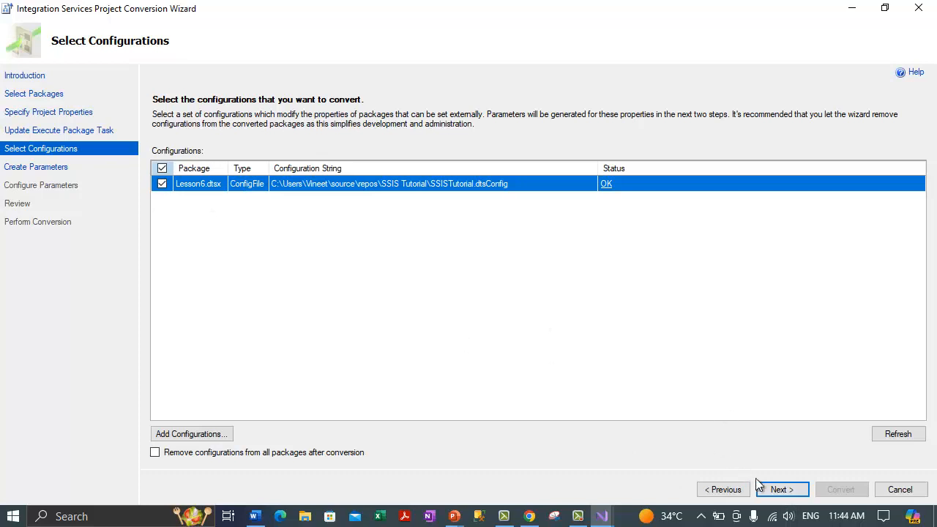
{"action": "left_click", "coordinate": [779, 492]}
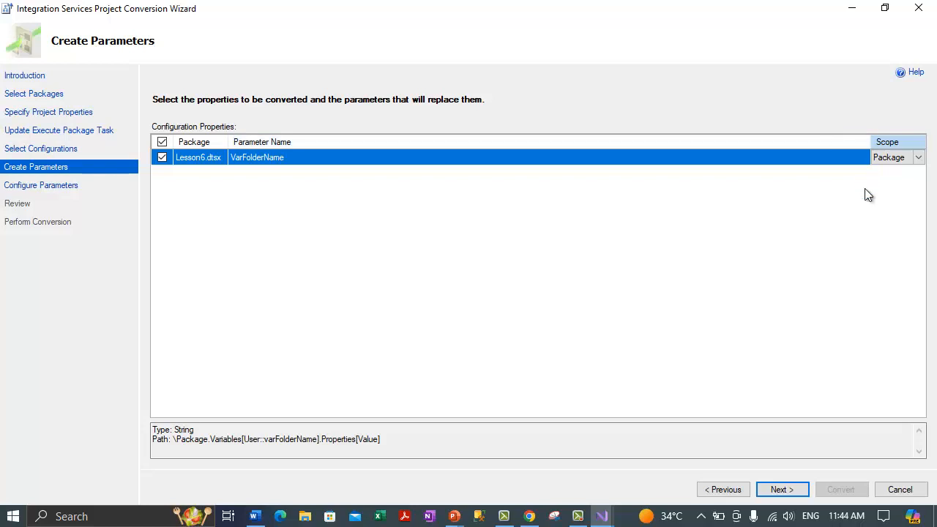
{"action": "left_click", "coordinate": [919, 159]}
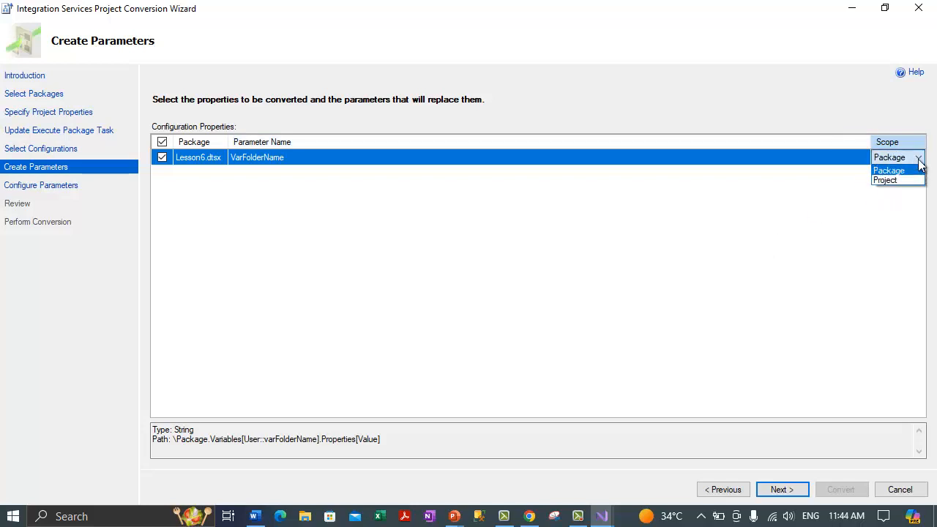
{"action": "left_click", "coordinate": [794, 189]}
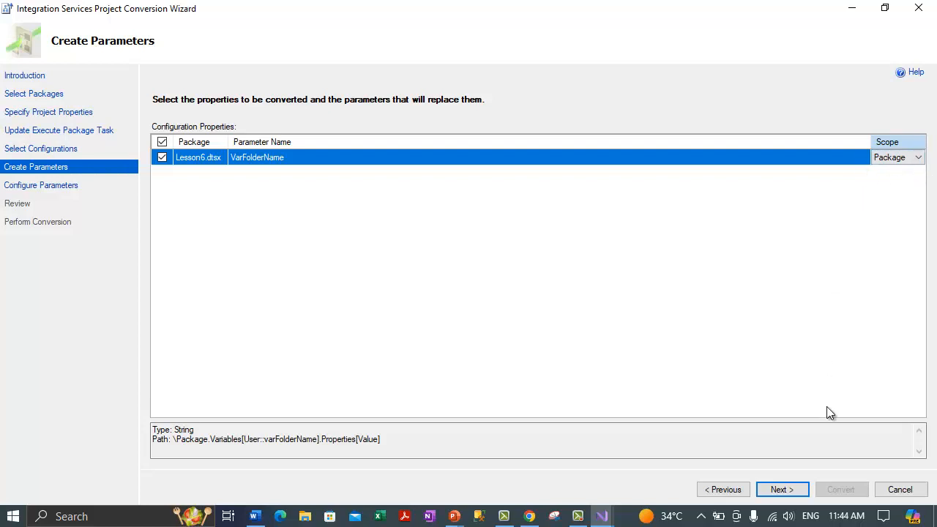
{"action": "left_click", "coordinate": [795, 489]}
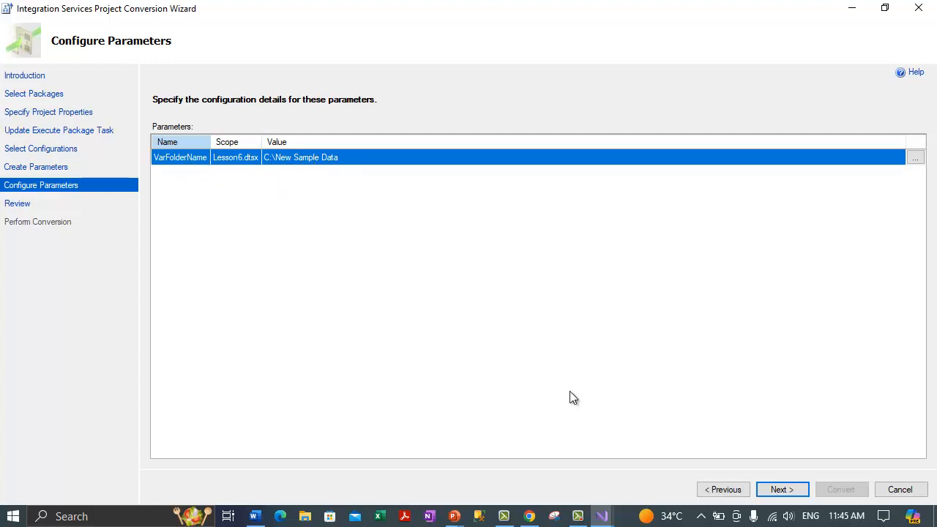
{"action": "left_click", "coordinate": [782, 489]}
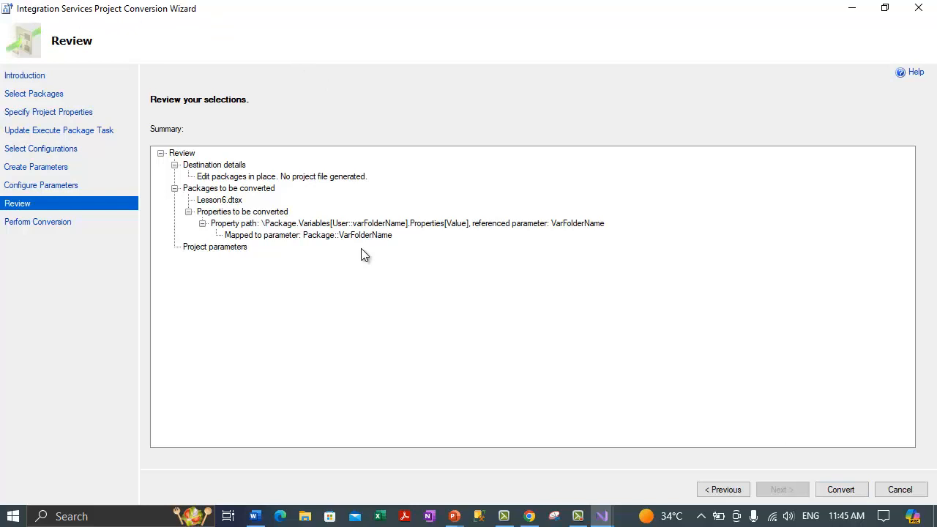
Step: Perform the project conversion, acknowledge the completion message and close the conversion wizard
{"action": "left_click", "coordinate": [853, 489]}
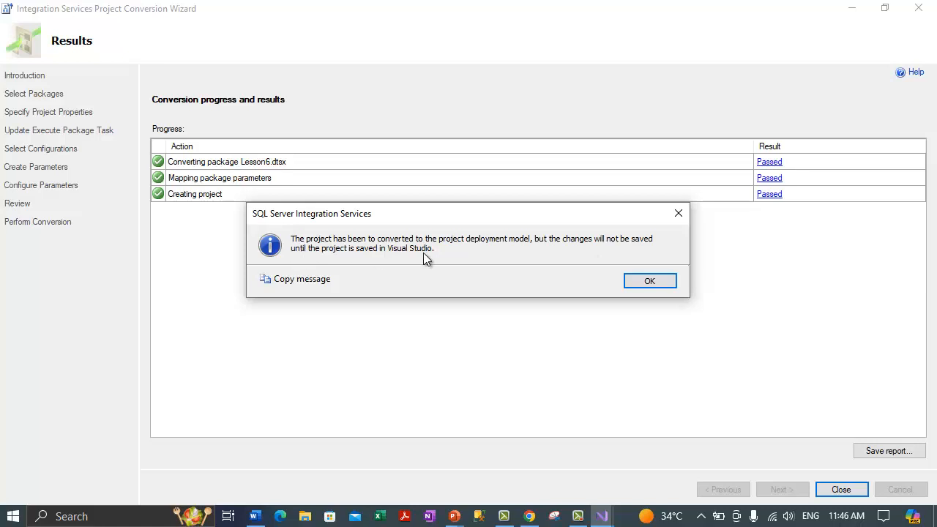
{"action": "left_click", "coordinate": [643, 284]}
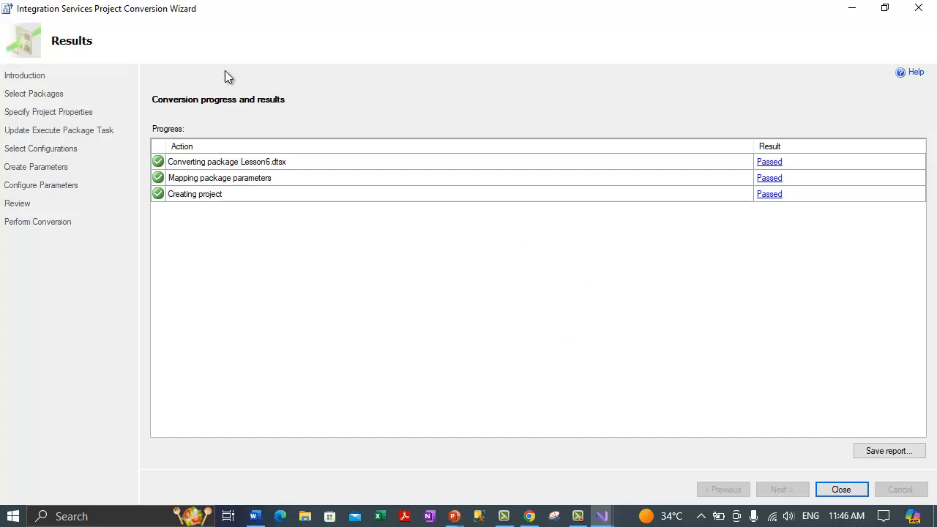
{"action": "left_click", "coordinate": [839, 489]}
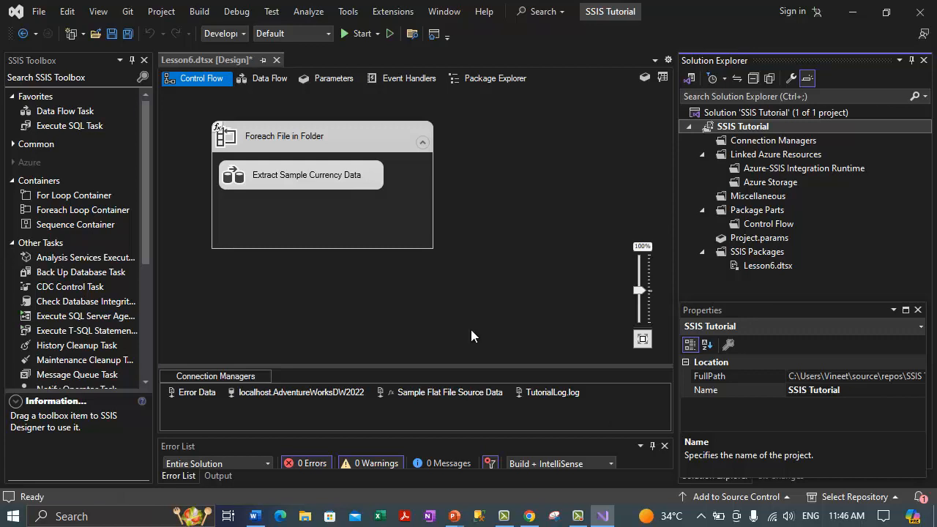
Step: Save all files of the converted SSIS Tutorial project and return to the Lesson6 control flow
{"action": "left_click", "coordinate": [37, 13]}
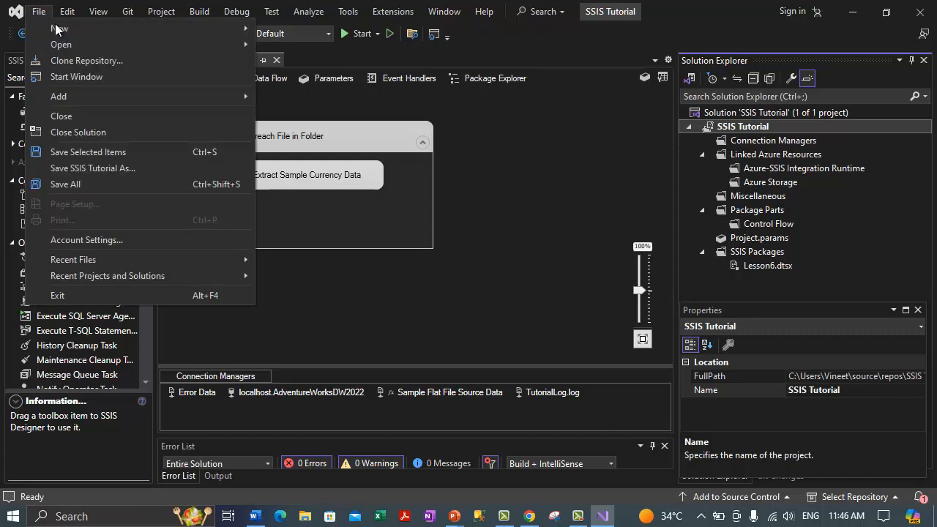
{"action": "left_click", "coordinate": [71, 185]}
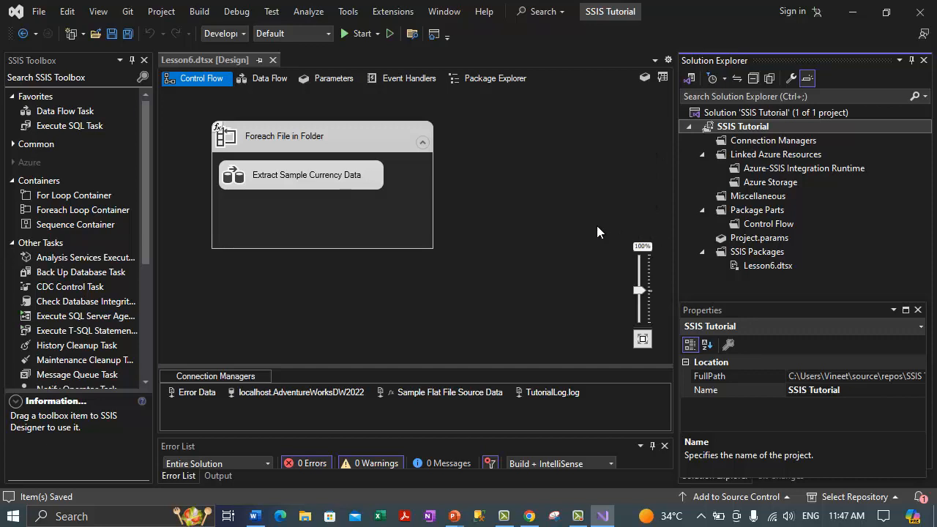
{"action": "left_click", "coordinate": [543, 223]}
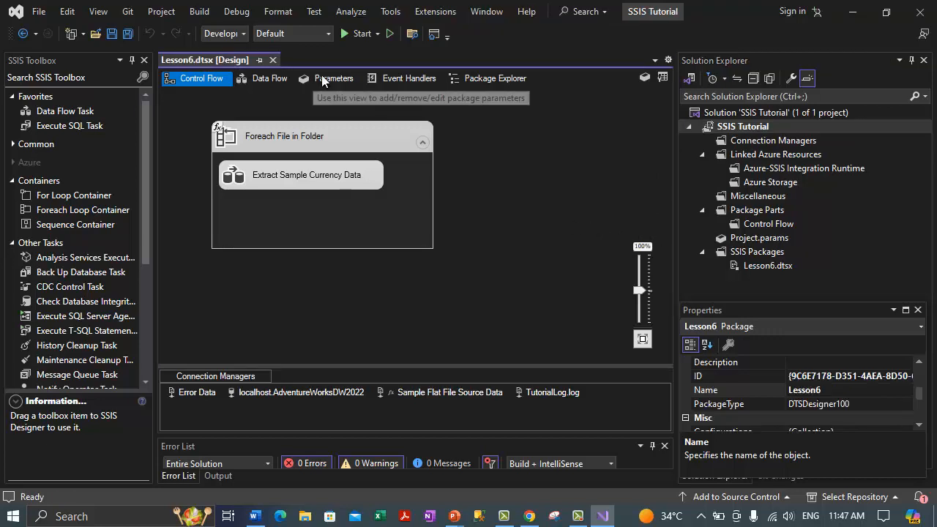
Step: View the Lesson6 package parameters and highlight Step 2 and Step 3 in the Overview of SSIS Packages.docx notes in Word
{"action": "left_click", "coordinate": [323, 79]}
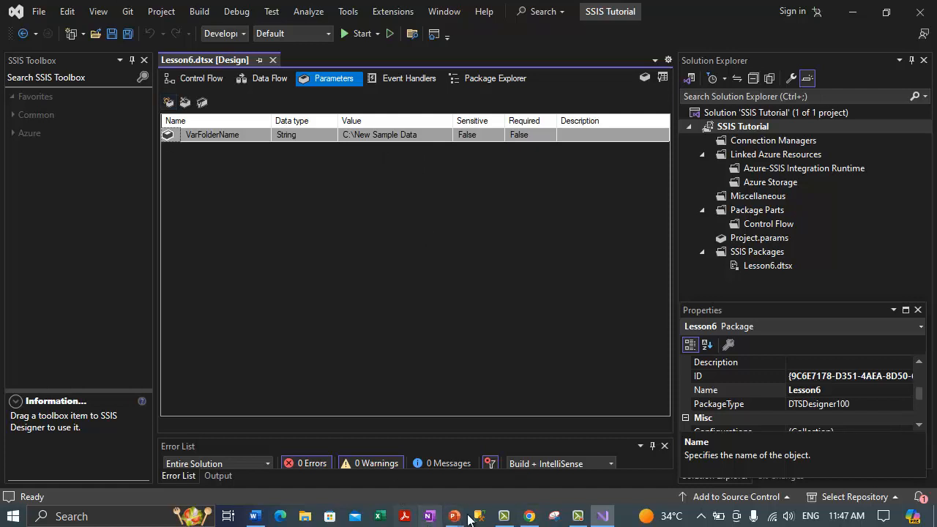
{"action": "left_click", "coordinate": [255, 516]}
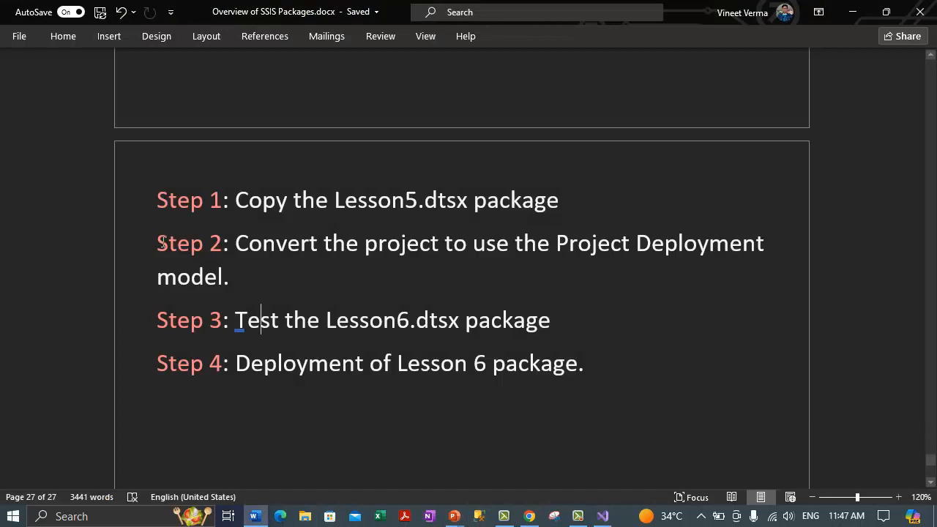
{"action": "left_click_drag", "start_coordinate": [157, 243], "coordinate": [244, 277]}
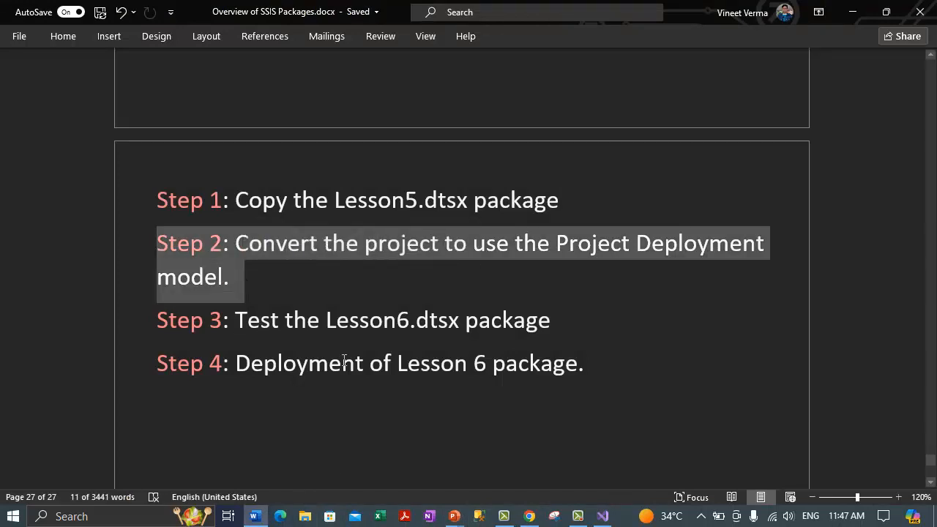
{"action": "left_click", "coordinate": [223, 320]}
{"action": "left_click_drag", "start_coordinate": [152, 323], "coordinate": [565, 322]}
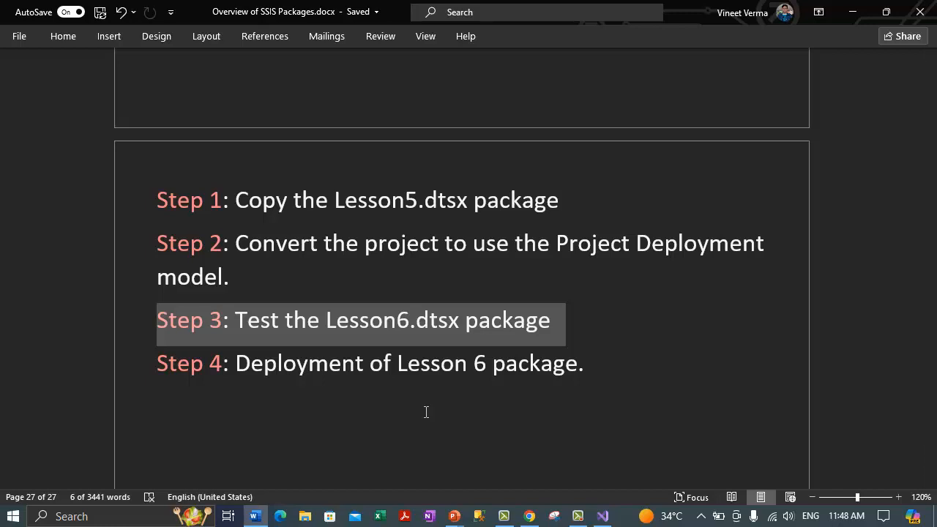
Step: Browse to C:\New Sample Data in File Explorer and check the currency text files, including Currency_BAD.txt
{"action": "left_click", "coordinate": [302, 518]}
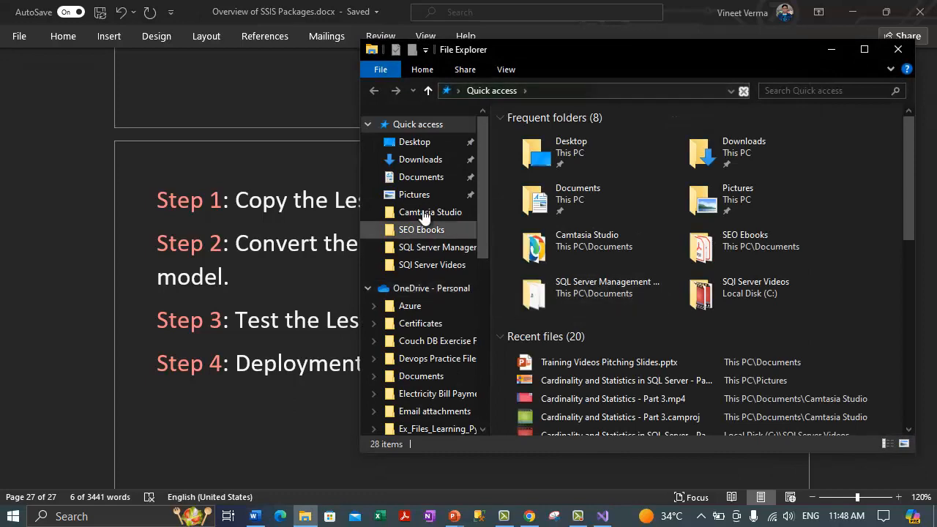
{"action": "scroll", "coordinate": [440, 300], "scroll_direction": "down", "scroll_amount": 6}
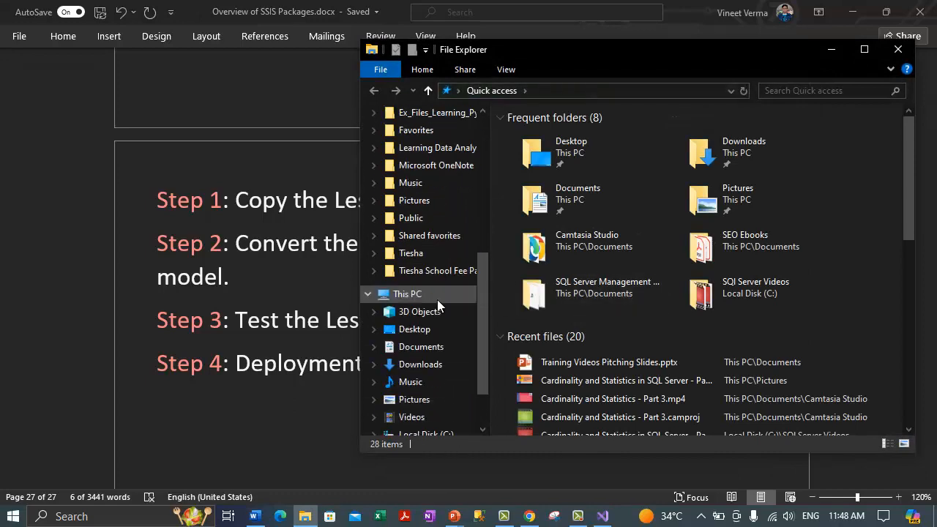
{"action": "left_click", "coordinate": [409, 295]}
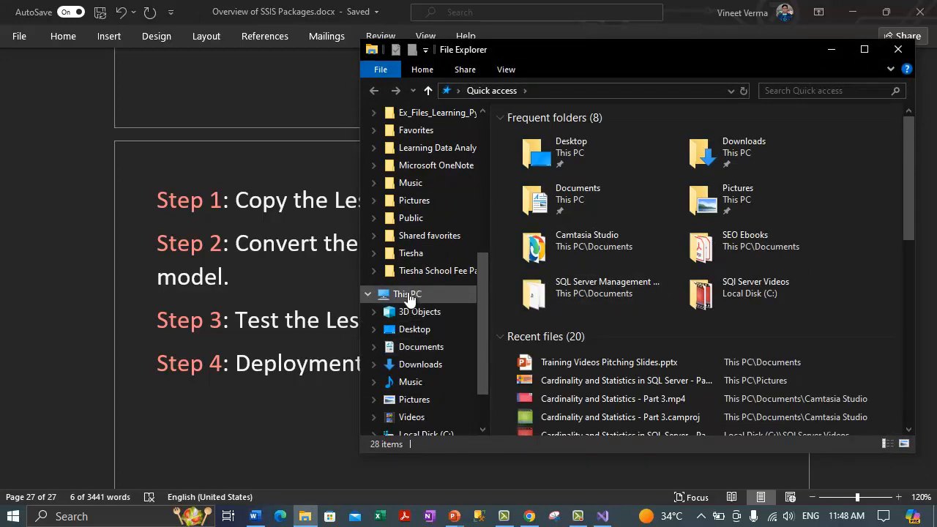
{"action": "double_click", "coordinate": [548, 48]}
{"action": "left_click", "coordinate": [229, 212]}
{"action": "double_click", "coordinate": [231, 199]}
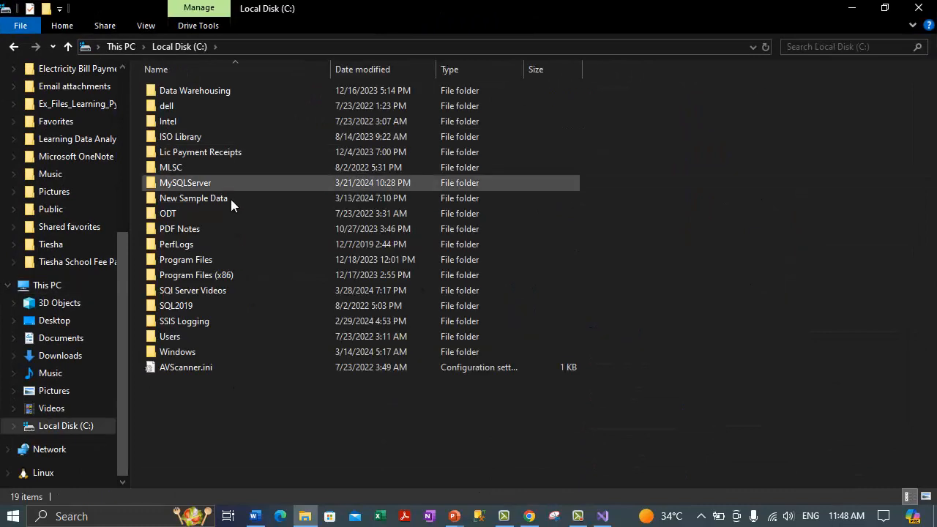
{"action": "double_click", "coordinate": [179, 196]}
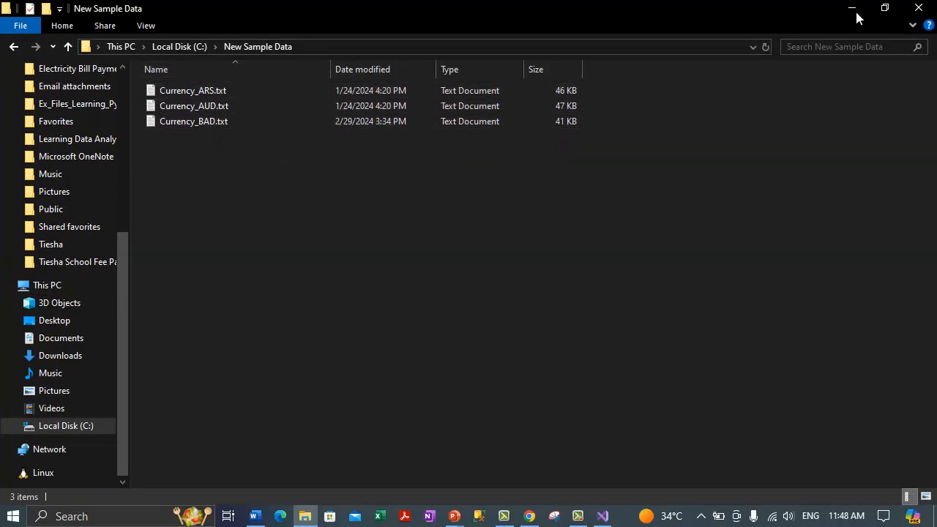
{"action": "left_click", "coordinate": [221, 128]}
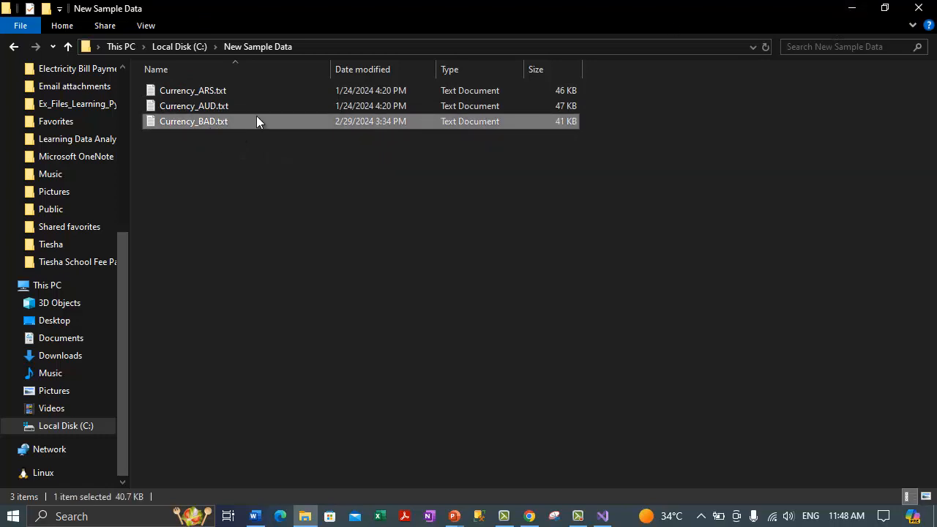
{"action": "left_click", "coordinate": [854, 10]}
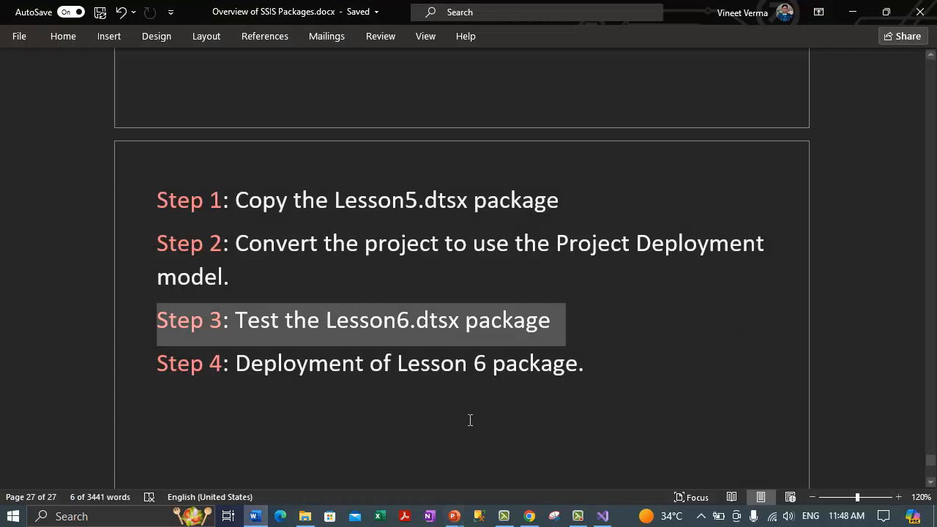
{"action": "left_click", "coordinate": [470, 419]}
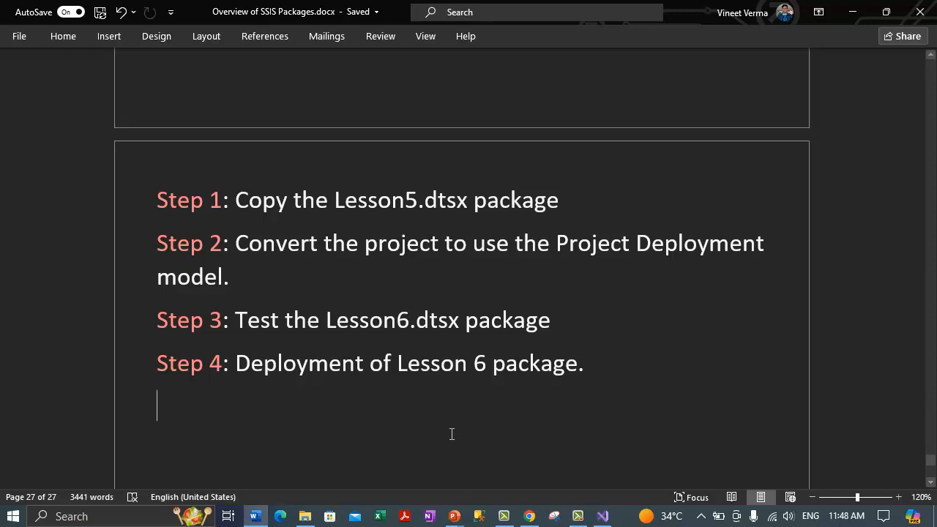
{"action": "left_click", "coordinate": [304, 517]}
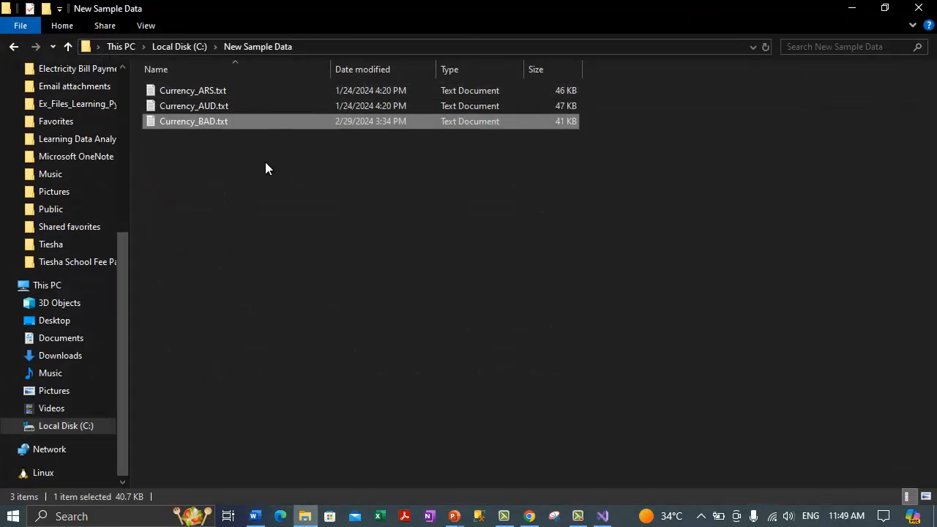
{"action": "mouse_move", "coordinate": [306, 520]}
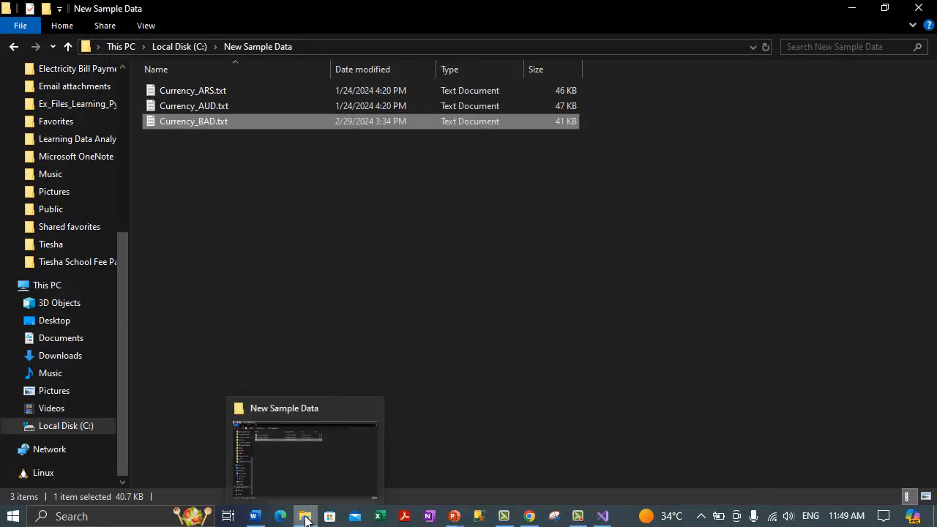
{"action": "left_click", "coordinate": [306, 519]}
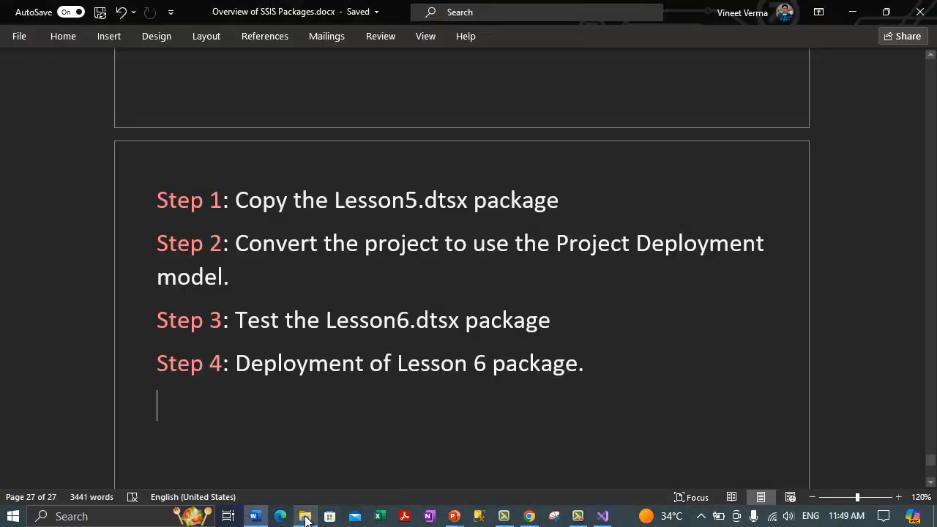
Step: Switch to Visual Studio and review Lesson6's control flow and the Extract Sample Currency Data data flow
{"action": "left_click", "coordinate": [601, 517]}
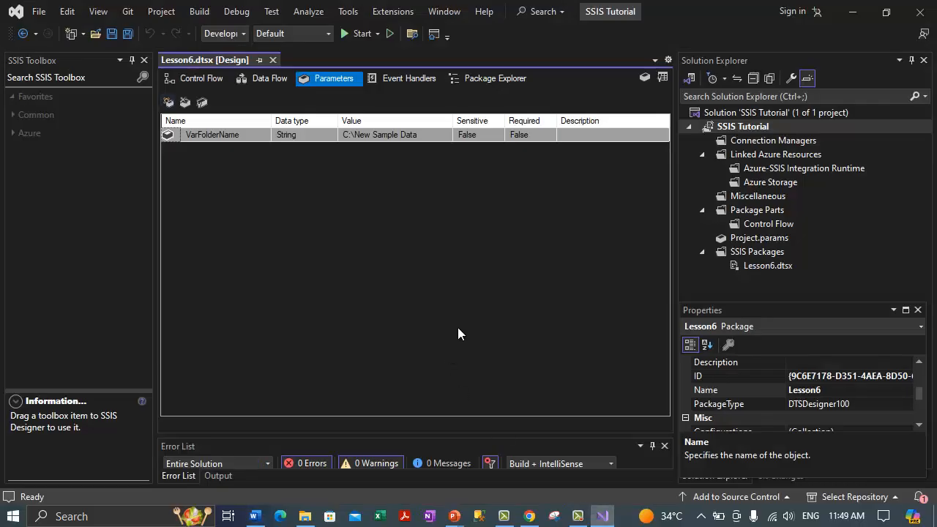
{"action": "left_click", "coordinate": [192, 78]}
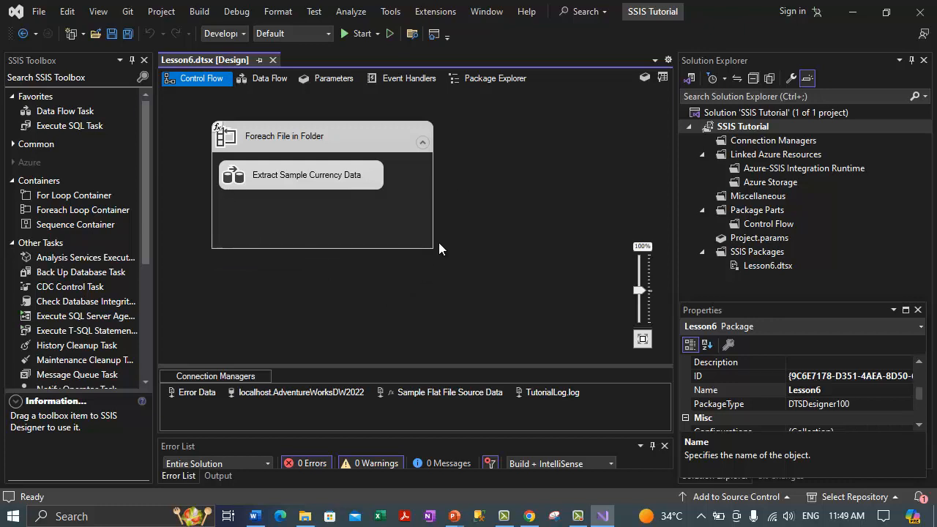
{"action": "left_click", "coordinate": [267, 78]}
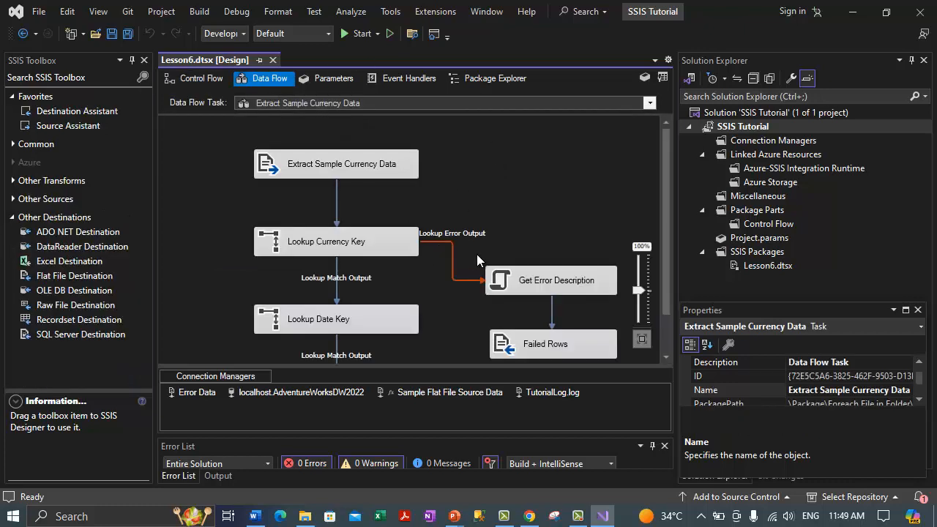
{"action": "scroll", "coordinate": [446, 294], "scroll_direction": "down", "scroll_amount": 2}
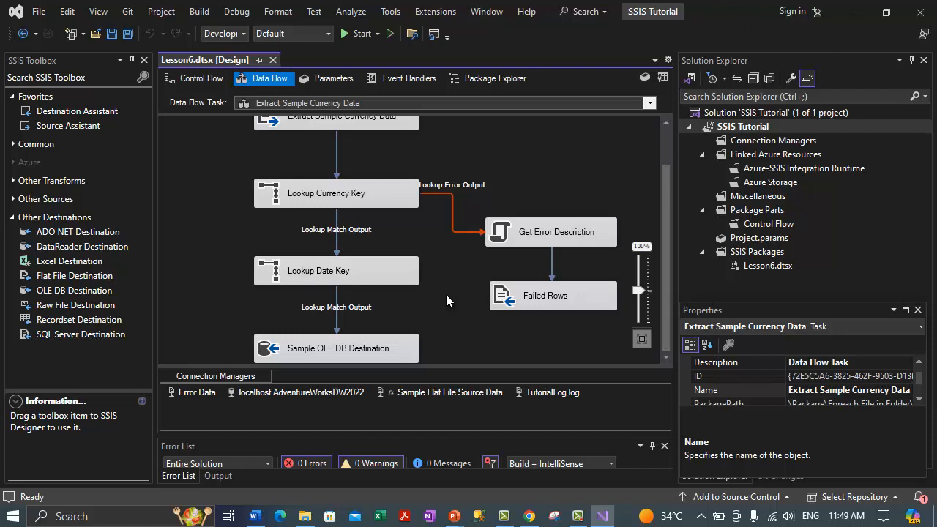
{"action": "scroll", "coordinate": [446, 295], "scroll_direction": "up", "scroll_amount": 2}
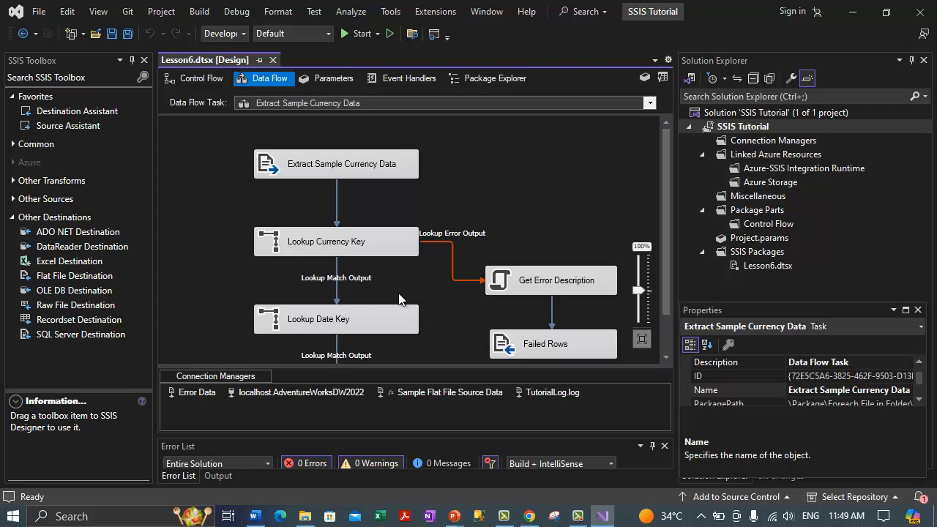
Step: Run the Lesson6 package with debugging and stop debugging once execution completes
{"action": "left_click", "coordinate": [236, 13]}
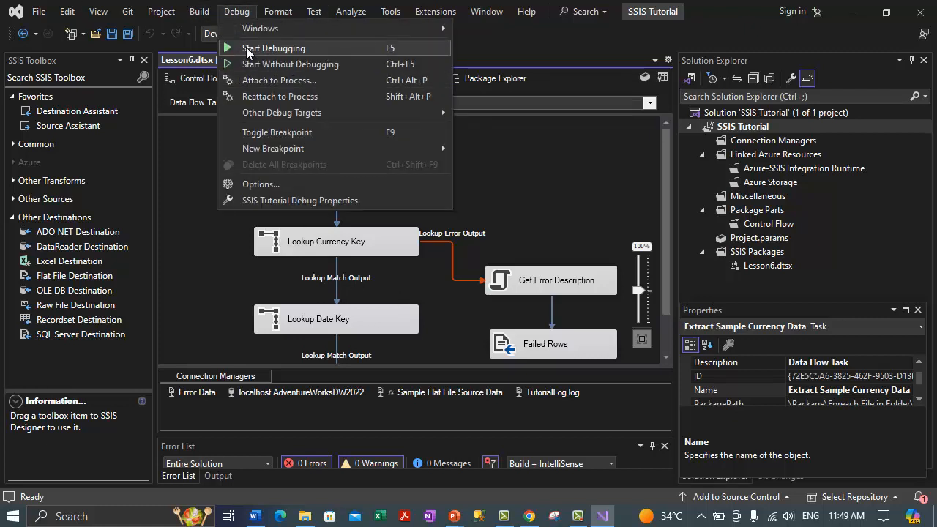
{"action": "left_click", "coordinate": [246, 48]}
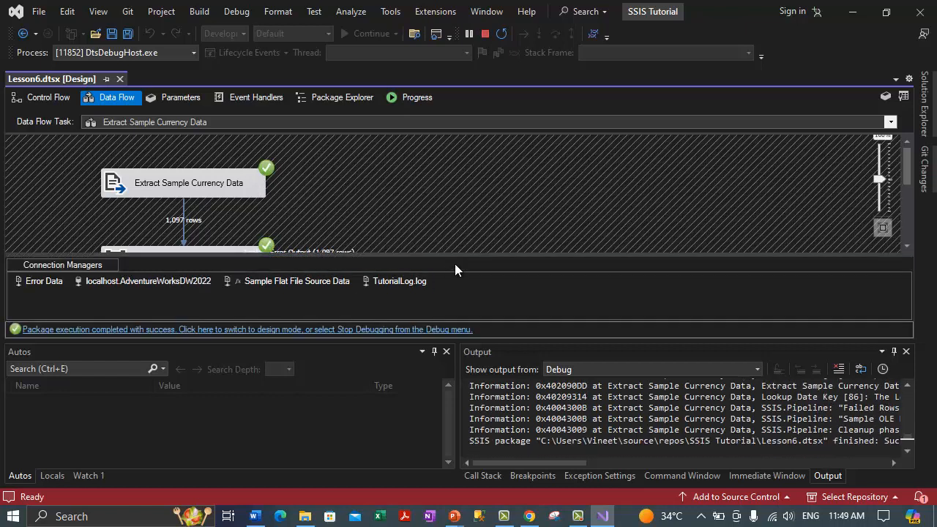
{"action": "left_click", "coordinate": [237, 12]}
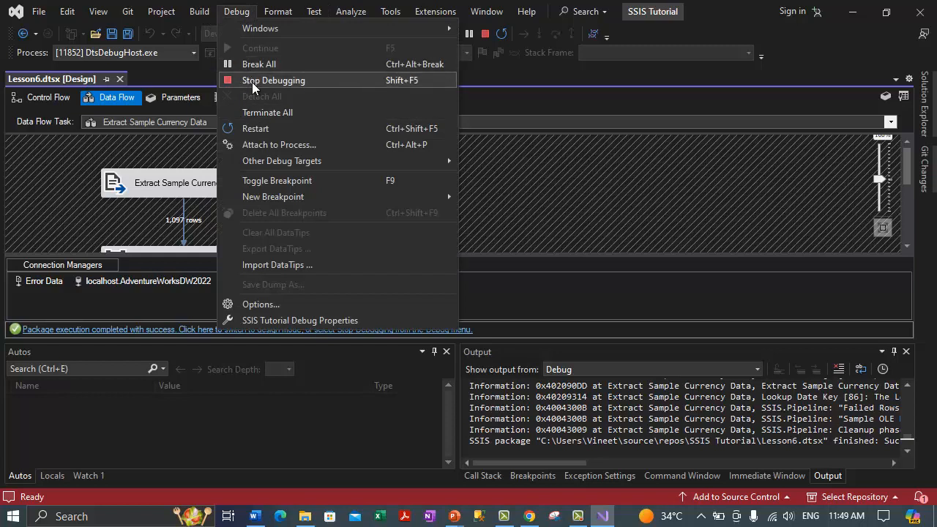
{"action": "left_click", "coordinate": [252, 81]}
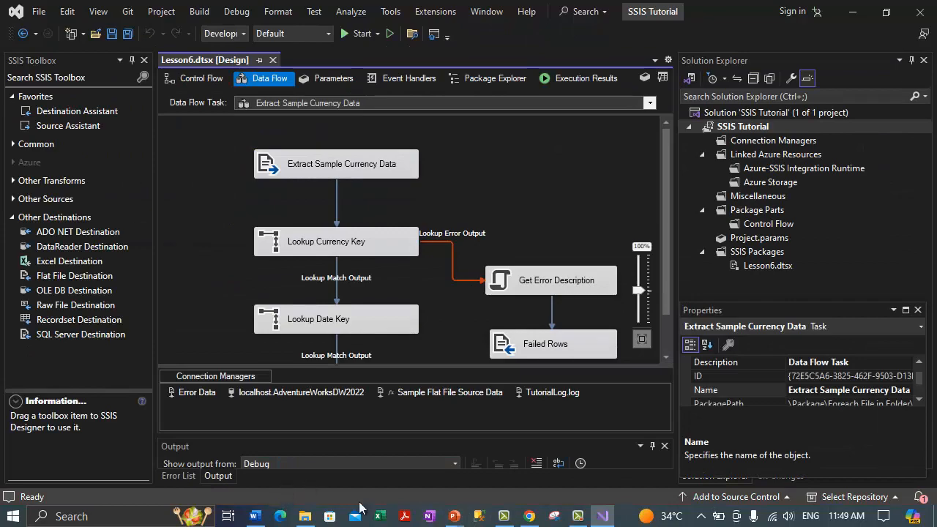
Step: Go back to the Word notes, highlight Step 3 and Step 4 on deploying the Lesson 6 package, and minimize the document
{"action": "left_click", "coordinate": [255, 516]}
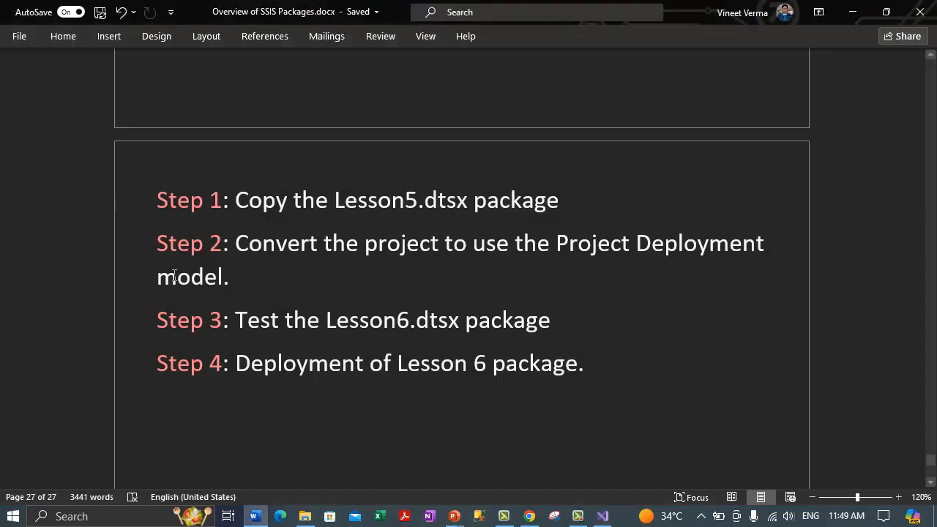
{"action": "left_click_drag", "start_coordinate": [176, 320], "coordinate": [551, 320]}
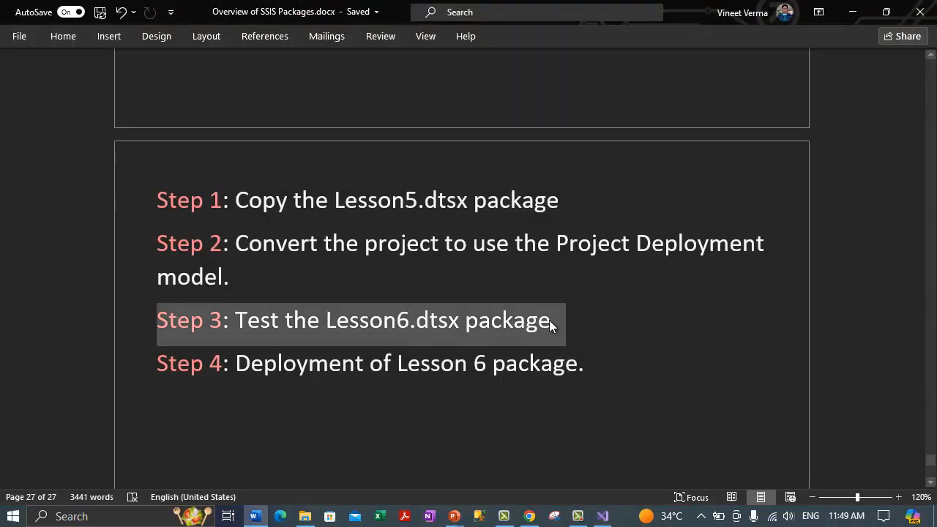
{"action": "left_click", "coordinate": [433, 389]}
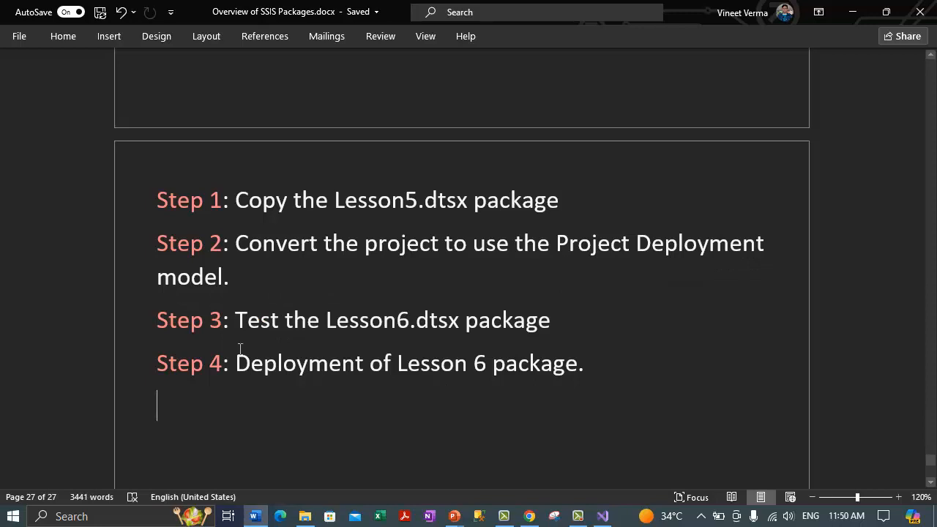
{"action": "left_click_drag", "start_coordinate": [156, 364], "coordinate": [539, 359]}
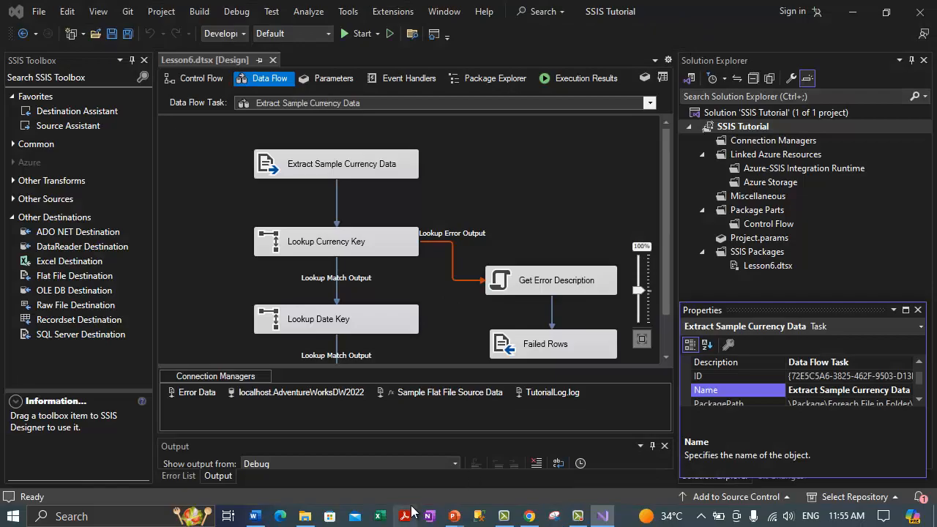
{"action": "left_click", "coordinate": [252, 518]}
{"action": "left_click", "coordinate": [208, 389]}
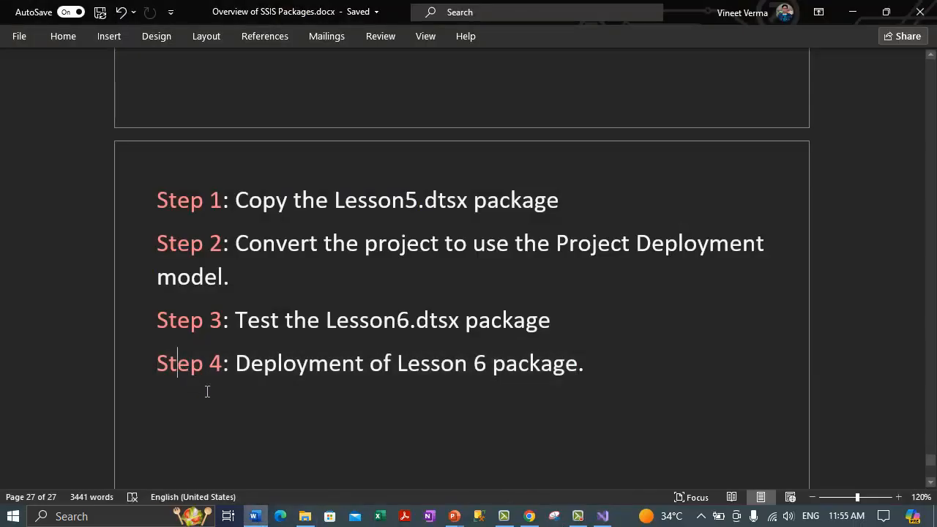
{"action": "left_click_drag", "start_coordinate": [155, 364], "coordinate": [606, 366]}
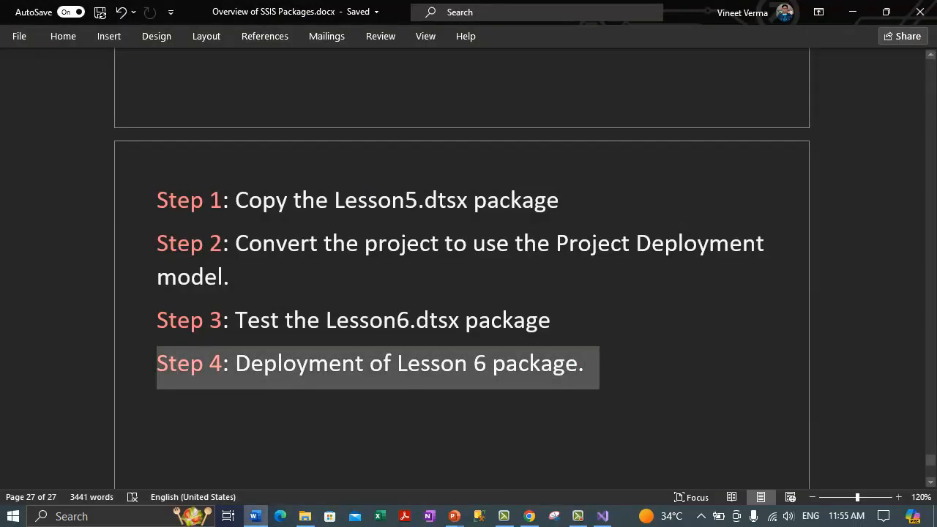
{"action": "left_click", "coordinate": [853, 12]}
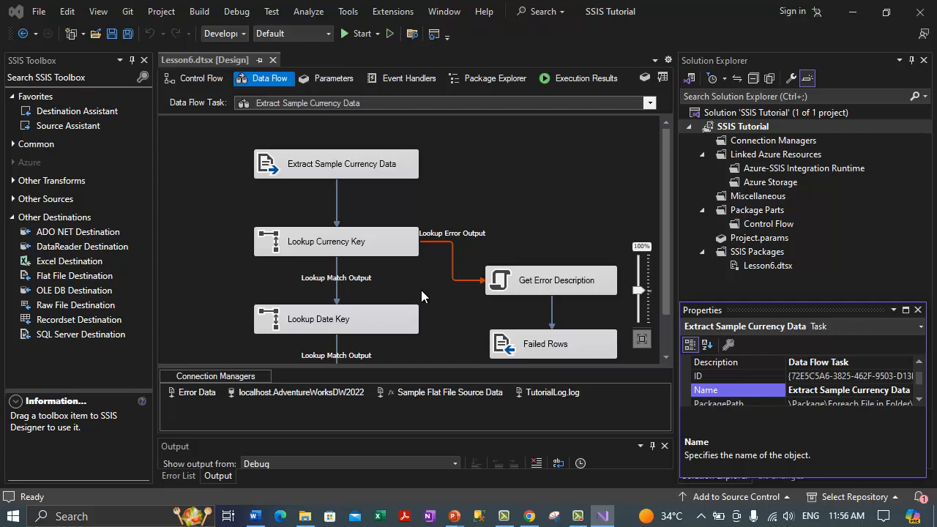
Step: Switch to SQL Server Management Studio, connect to the DESKTOP-S2HAEP2 Database Engine with Windows Authentication and select the Integration Services Catalogs folder
{"action": "left_click", "coordinate": [480, 517]}
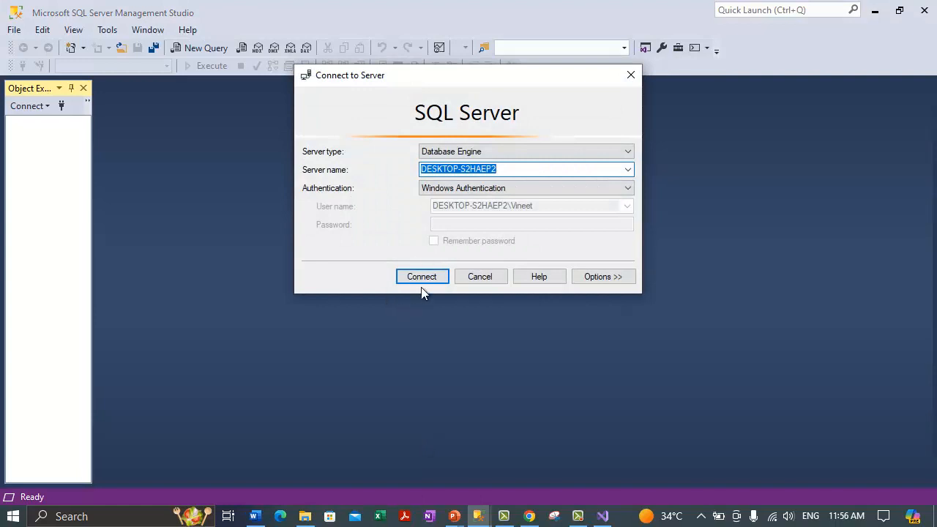
{"action": "left_click", "coordinate": [422, 282]}
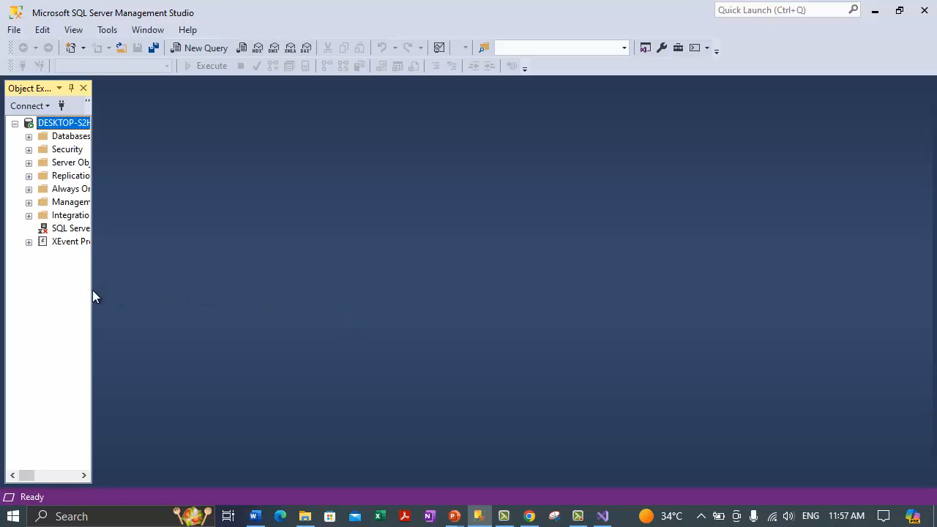
{"action": "left_click_drag", "start_coordinate": [92, 290], "coordinate": [211, 278]}
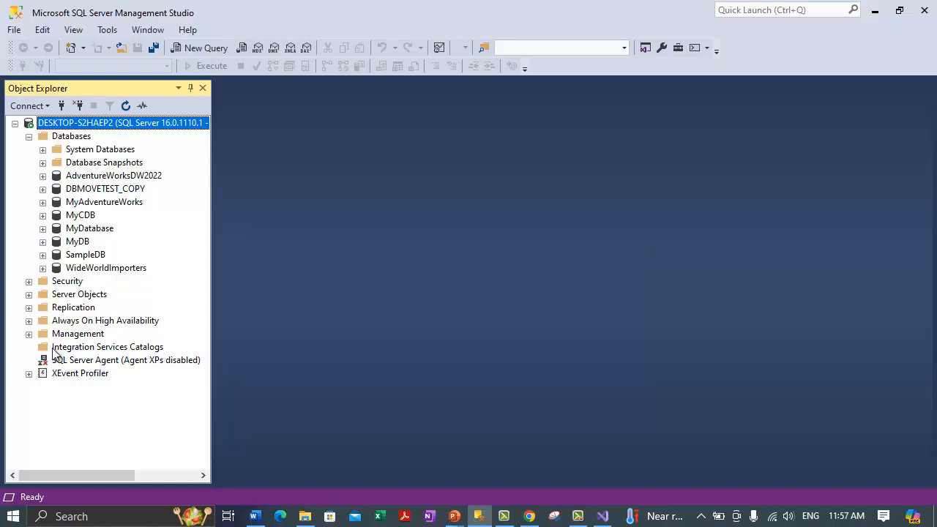
{"action": "left_click", "coordinate": [103, 348]}
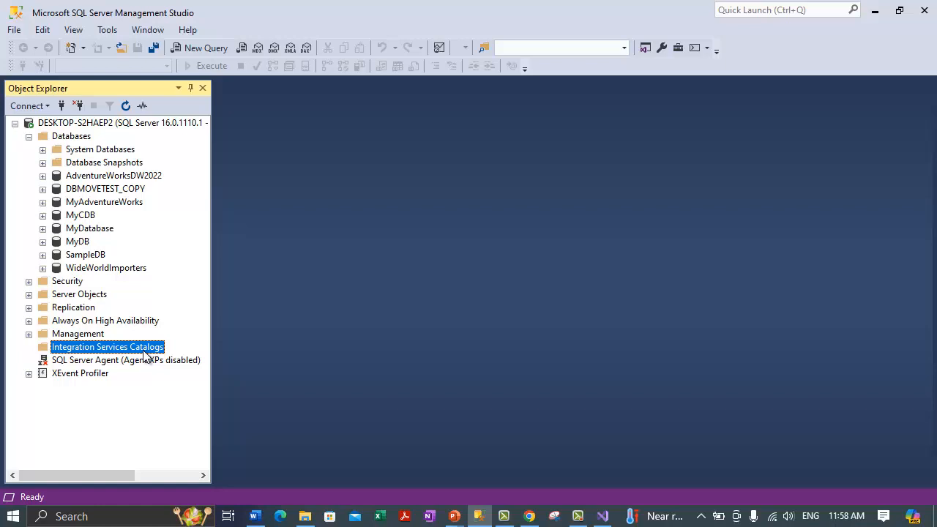
Step: Try to create the SSISDB catalog under Integration Services Catalogs, enabling CLR Integration and entering and retyping the encryption password
{"action": "right_click", "coordinate": [97, 352]}
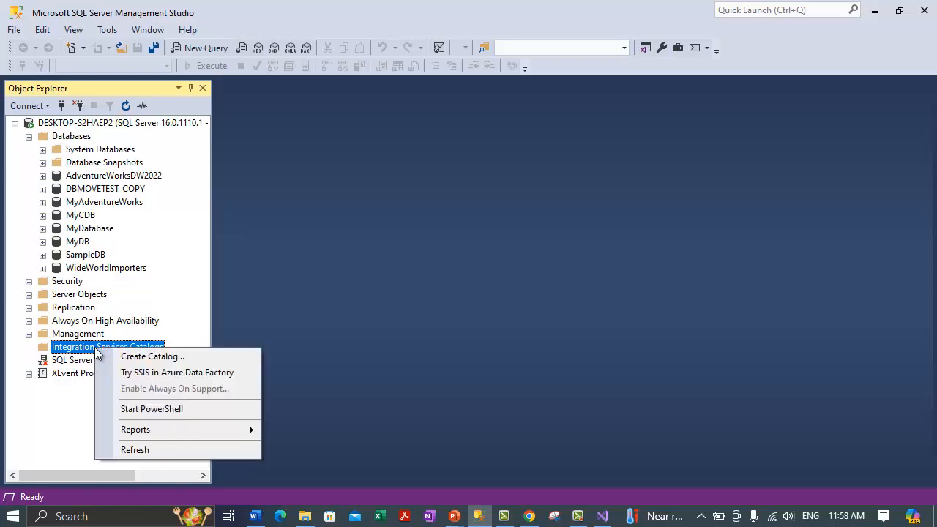
{"action": "mouse_move", "coordinate": [146, 430]}
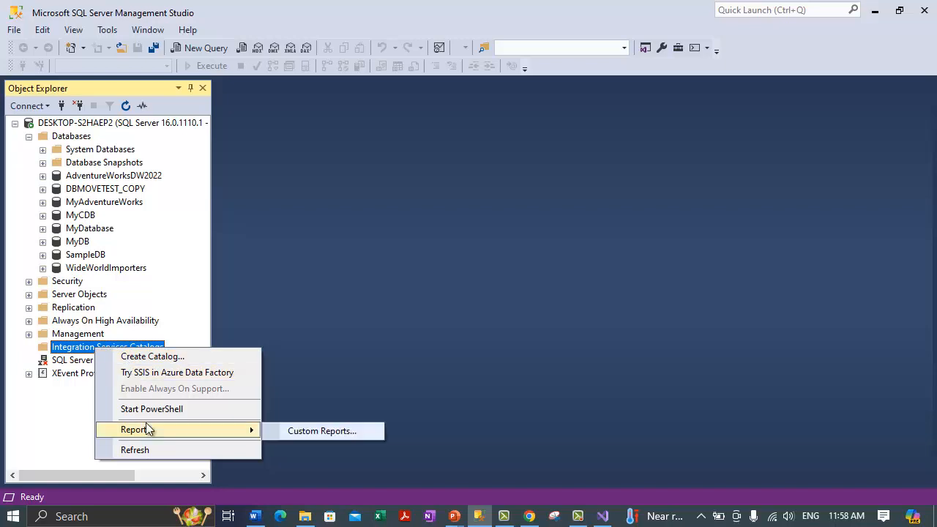
{"action": "left_click", "coordinate": [176, 359]}
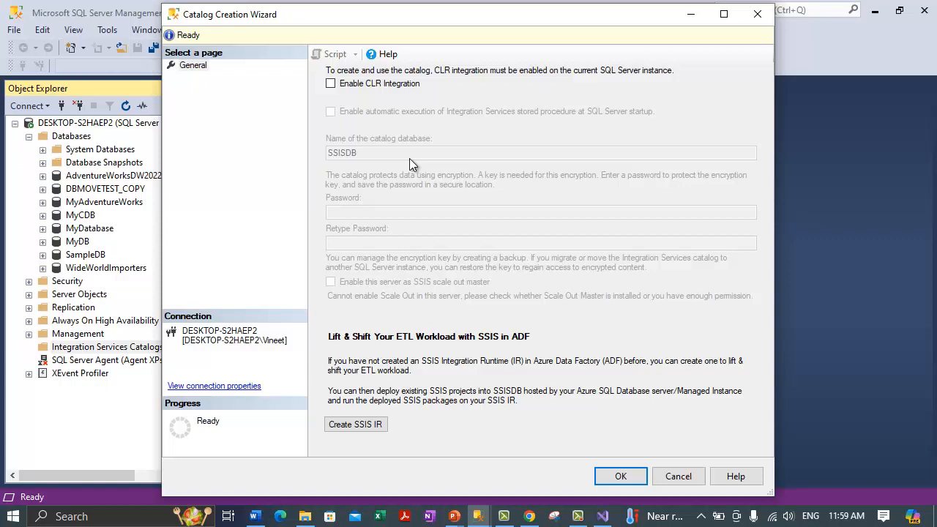
{"action": "left_click", "coordinate": [336, 85]}
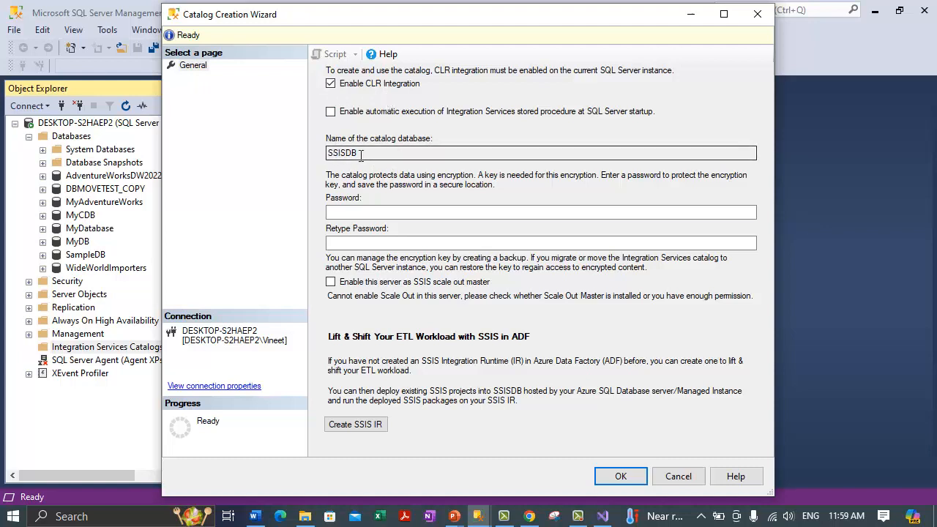
{"action": "left_click", "coordinate": [362, 212]}
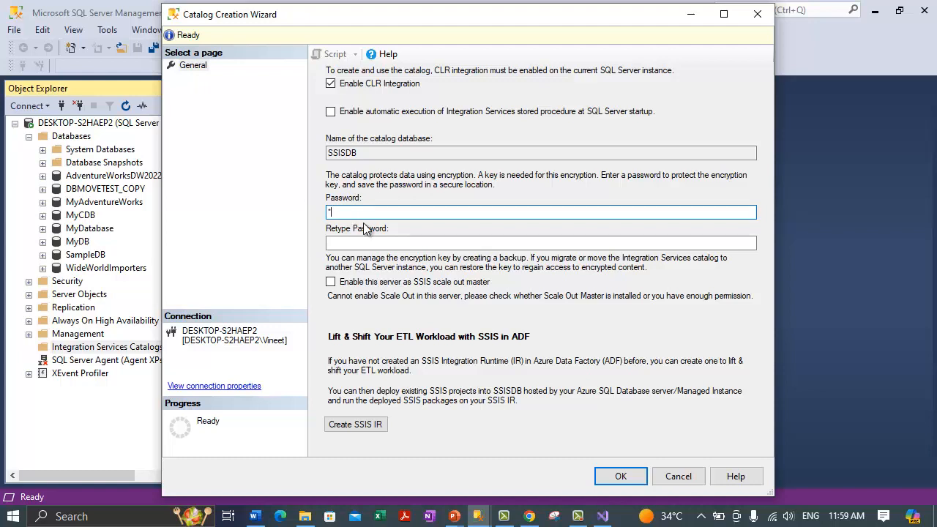
{"action": "type", "text": "********"}
{"action": "key", "text": "Tab"}
{"action": "type", "text": "********"}
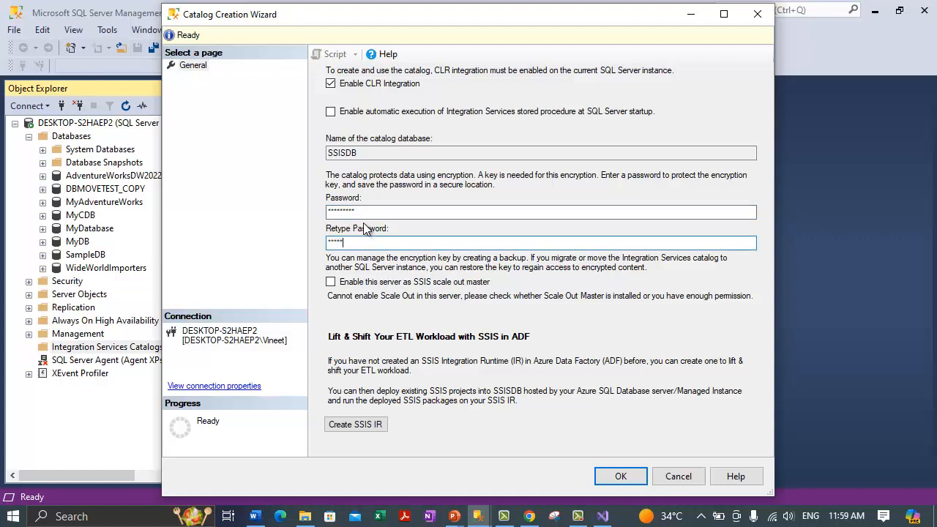
{"action": "type", "text": "*"}
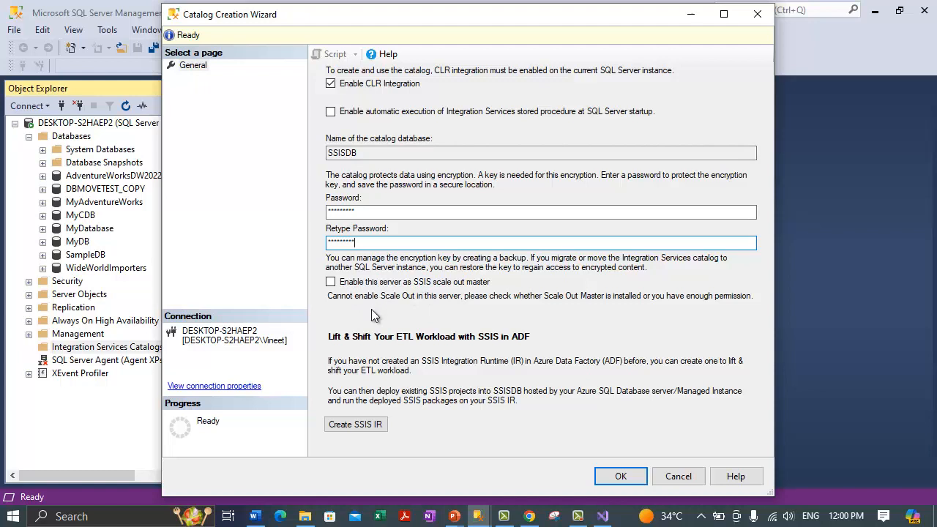
{"action": "left_click", "coordinate": [617, 477]}
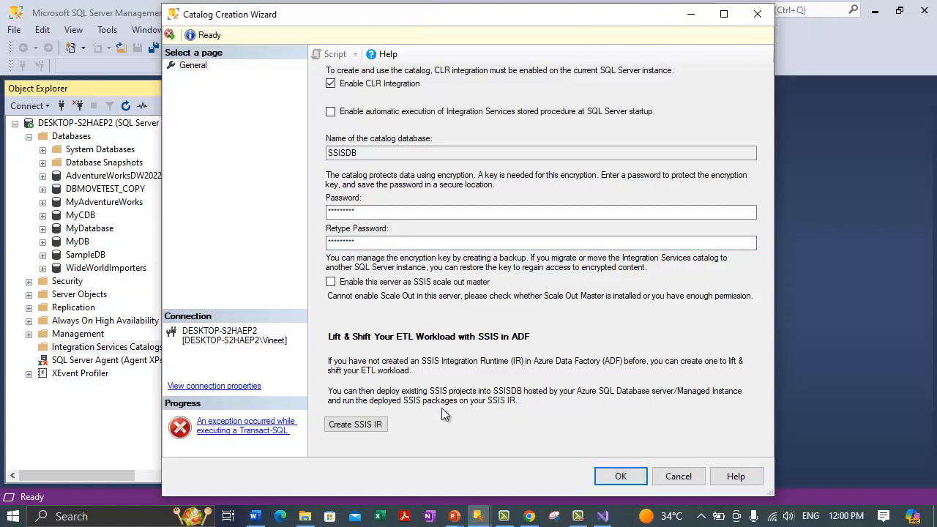
Step: Read the details of the catalog creation exception, then dismiss them and cancel the Catalog Creation Wizard
{"action": "left_click", "coordinate": [257, 432]}
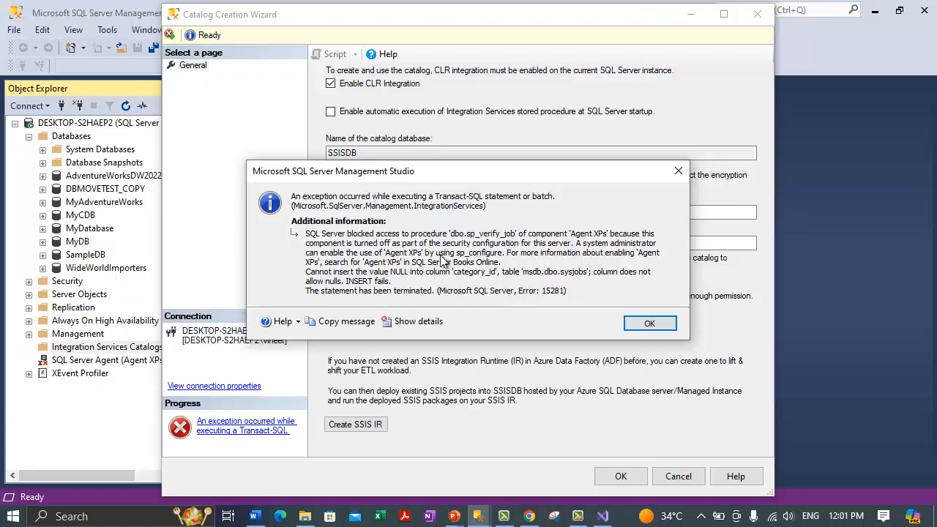
{"action": "left_click", "coordinate": [638, 328]}
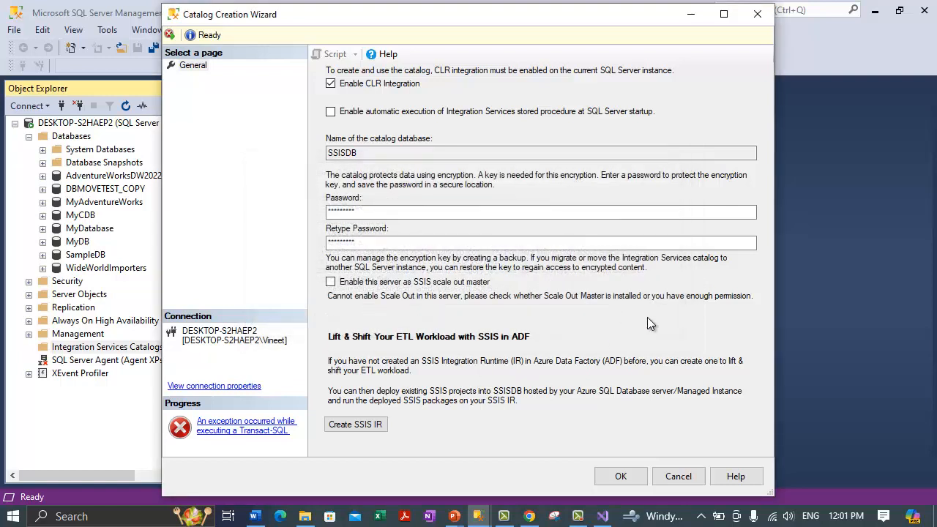
{"action": "left_click", "coordinate": [678, 476]}
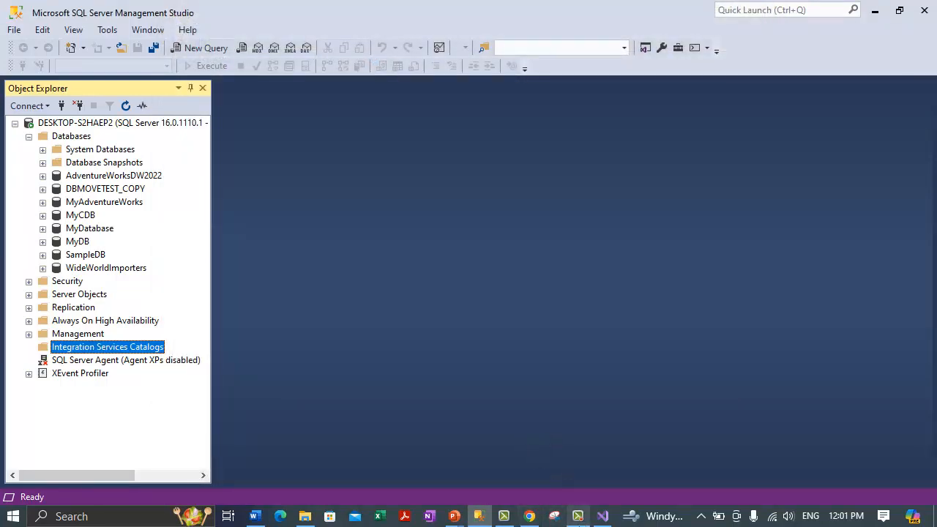
{"action": "left_click", "coordinate": [578, 516]}
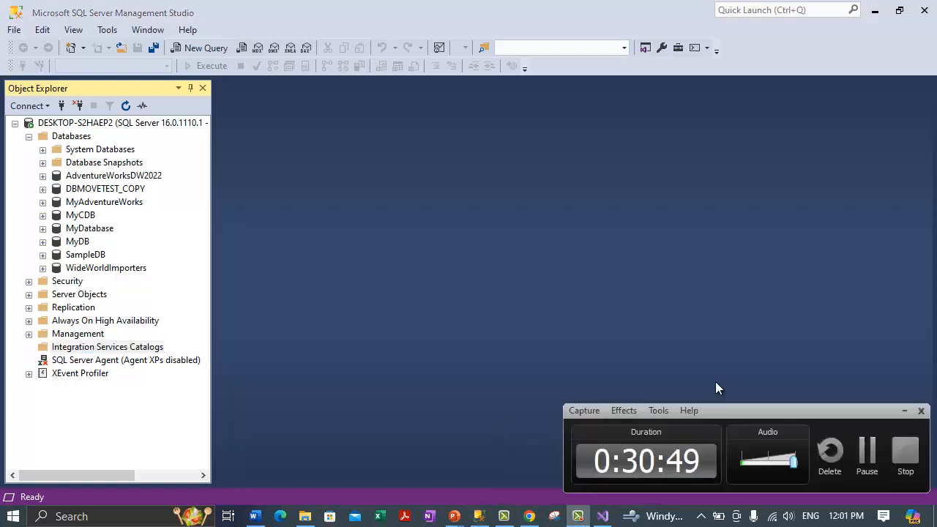
{"action": "left_click", "coordinate": [872, 448]}
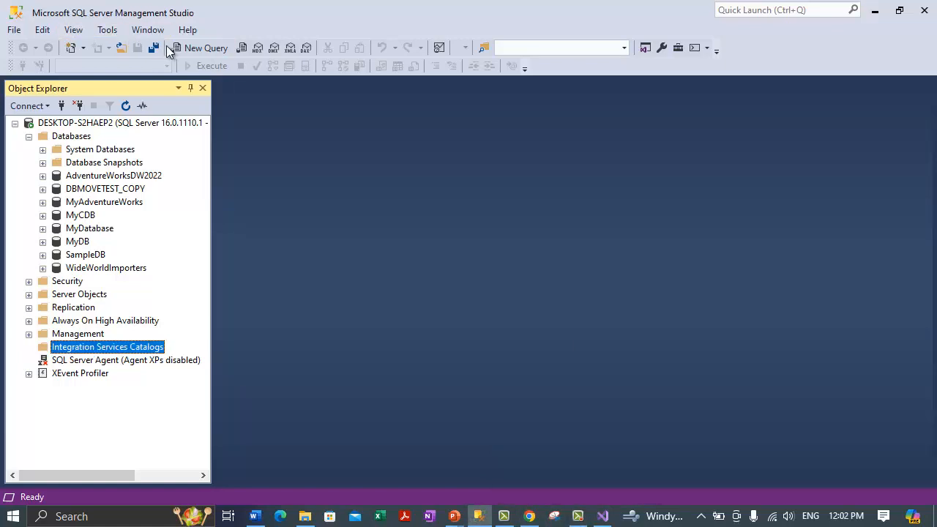
Step: Write a new query setting 'show advanced options' and 'Agent XPs' to 1 with sp_configure, following each with GO, RECONFIGURE and GO
{"action": "left_click", "coordinate": [179, 48]}
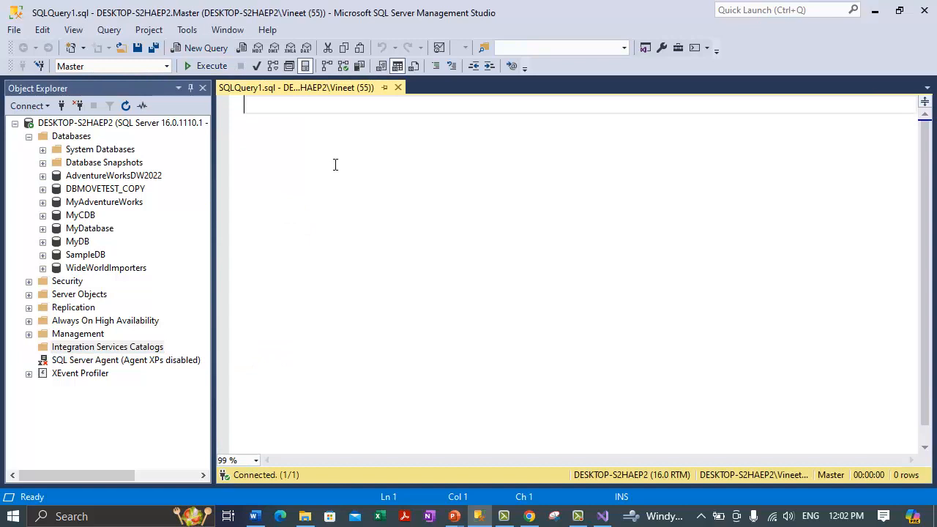
{"action": "type", "text": "sp_configure 'show advanced options', 1; GO RECONFIGURE; GO sp_configure 'Agent XPs', 1; GO RECONFIGURE GO"}
{"action": "left_click", "coordinate": [359, 142]}
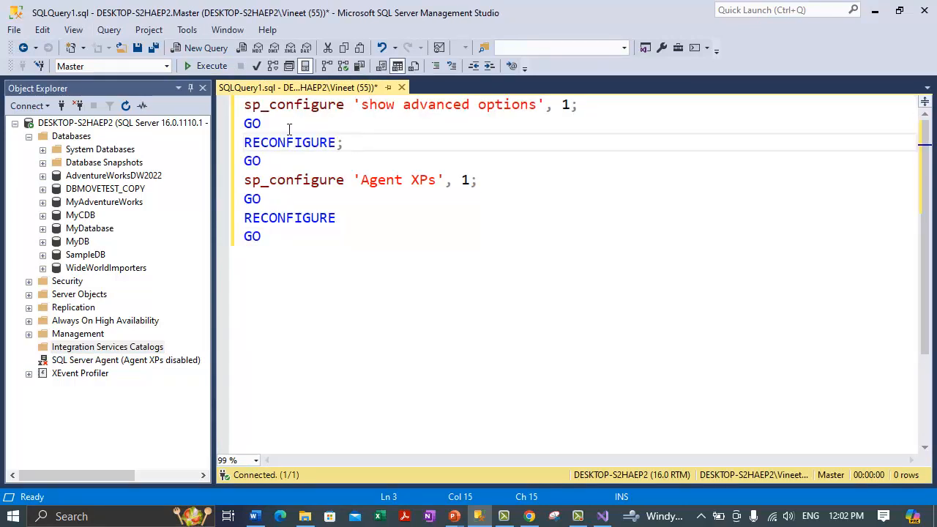
Step: Examine the 'show advanced options' statement and its RECONFIGURE block by highlighting them in the query
{"action": "left_click_drag", "start_coordinate": [245, 105], "coordinate": [555, 106]}
{"action": "left_click", "coordinate": [359, 142]}
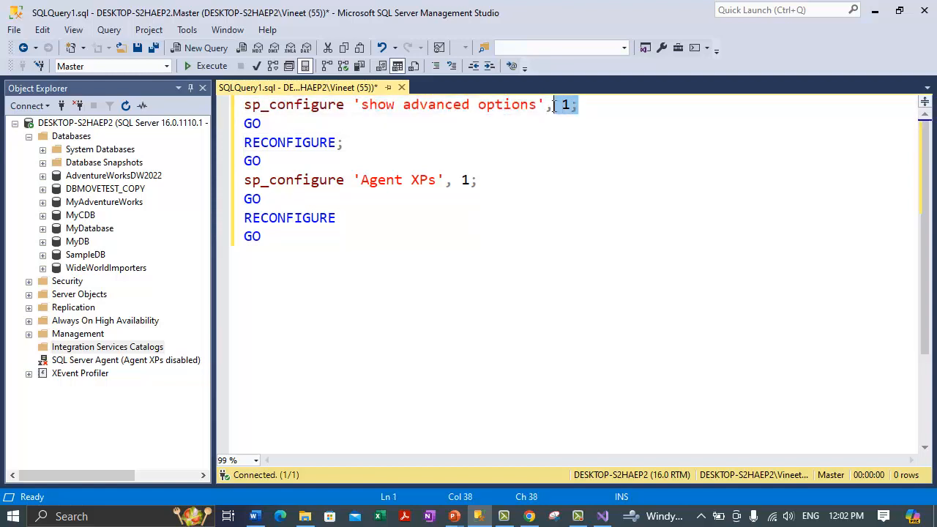
{"action": "left_click", "coordinate": [548, 121]}
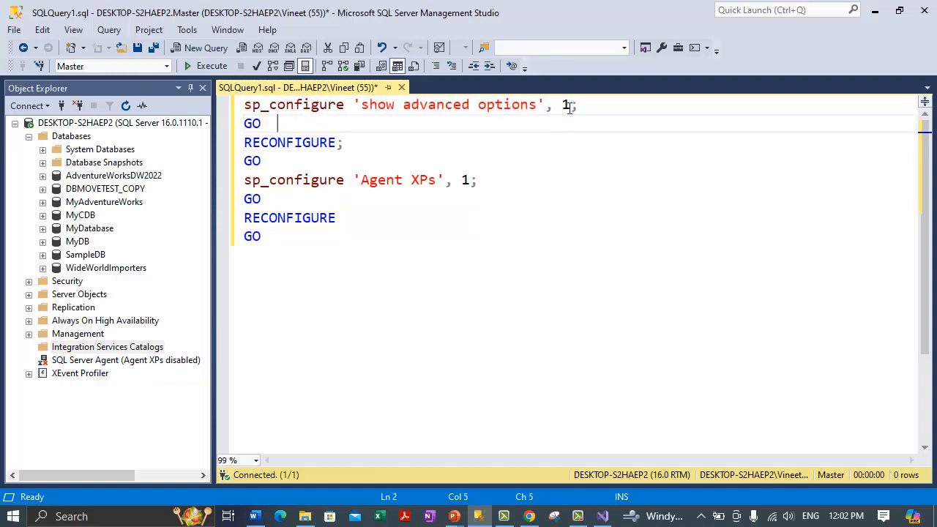
{"action": "left_click", "coordinate": [400, 161]}
{"action": "left_click_drag", "start_coordinate": [353, 143], "coordinate": [243, 124]}
{"action": "left_click", "coordinate": [236, 145]}
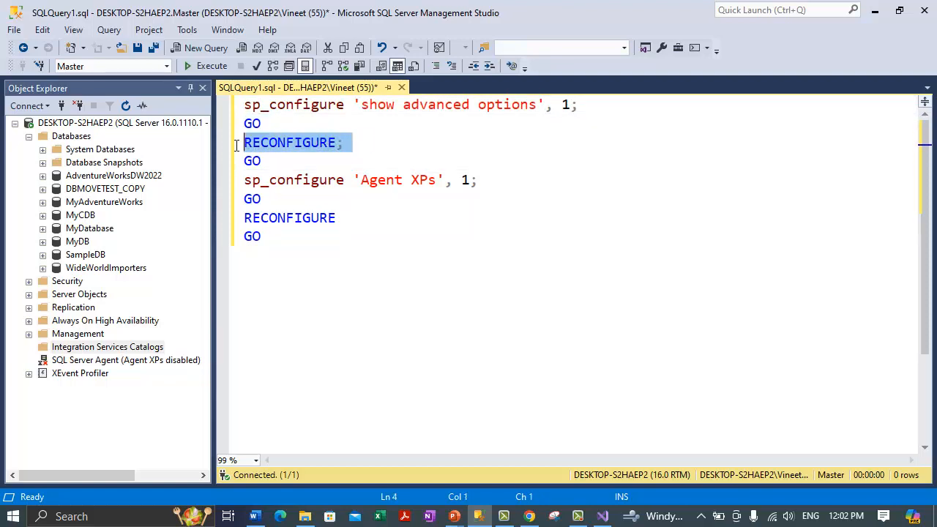
{"action": "left_click", "coordinate": [346, 143]}
{"action": "left_click_drag", "start_coordinate": [345, 143], "coordinate": [230, 86]}
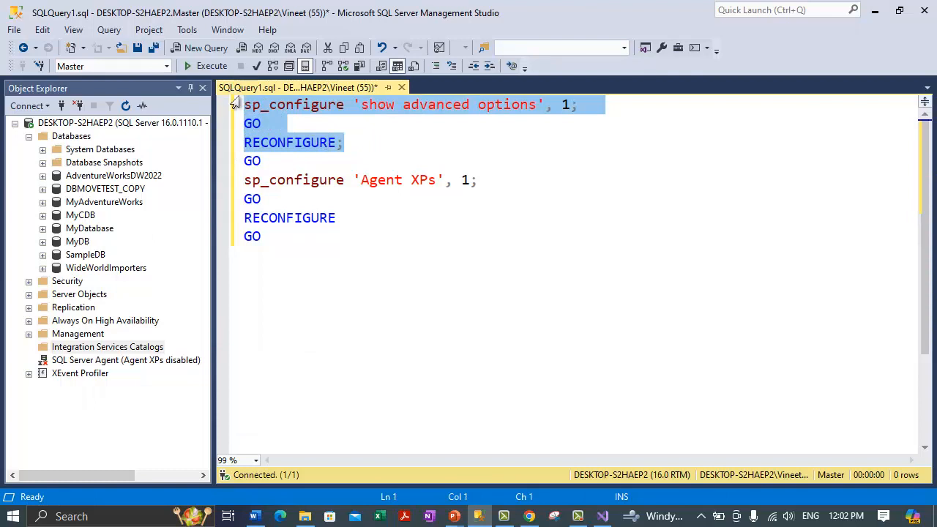
{"action": "left_click_drag", "start_coordinate": [266, 167], "coordinate": [231, 82]}
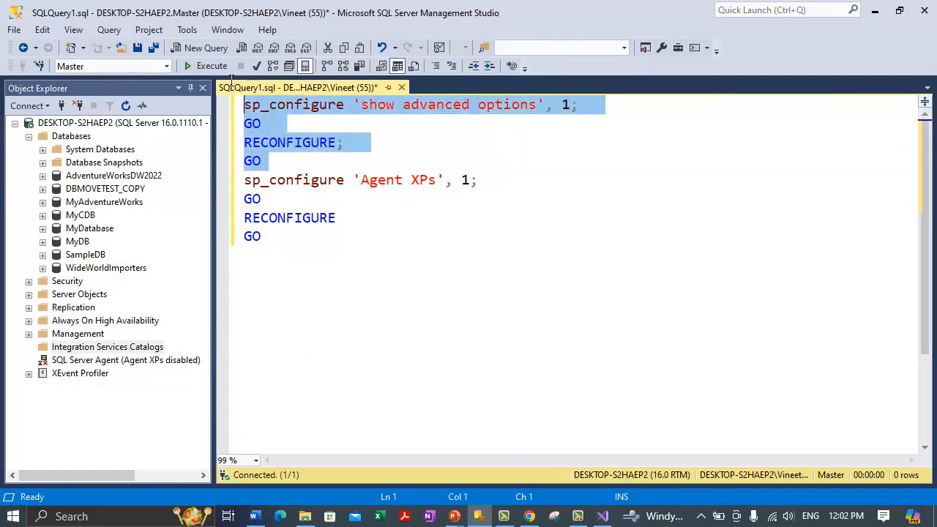
Step: Insert two blank lines after the second GO to separate the 'Agent XPs' block from the first block
{"action": "left_click", "coordinate": [269, 160]}
{"action": "key", "text": "Return"}
{"action": "key", "text": "Return"}
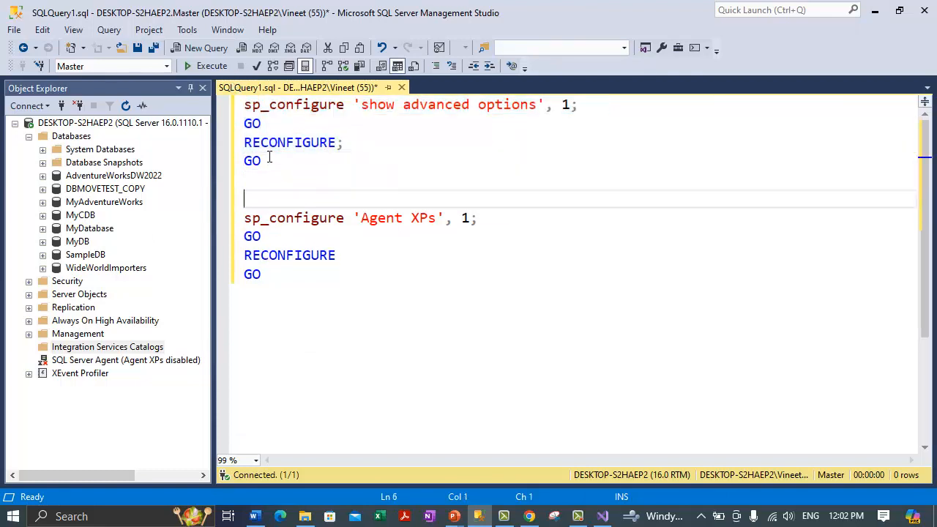
Step: Examine the 'Agent XPs' block and compare it with the 'show advanced options' statement by highlighting their parts
{"action": "left_click_drag", "start_coordinate": [286, 296], "coordinate": [244, 217]}
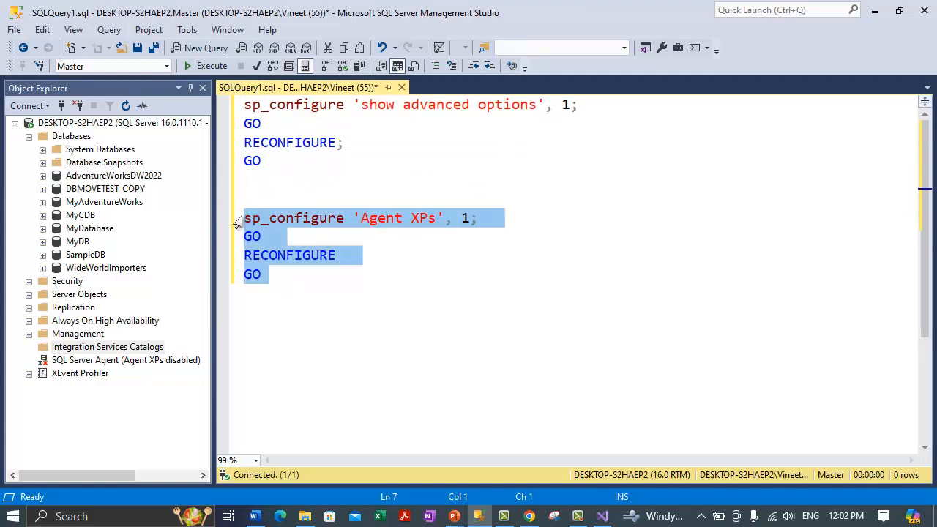
{"action": "left_click", "coordinate": [440, 117]}
{"action": "left_click_drag", "start_coordinate": [387, 108], "coordinate": [512, 108]}
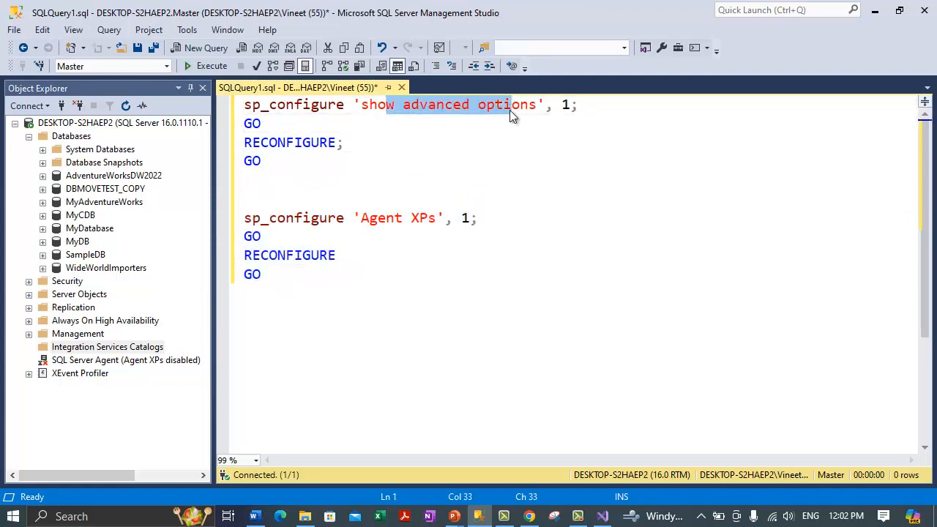
{"action": "left_click", "coordinate": [418, 268]}
{"action": "left_click_drag", "start_coordinate": [254, 221], "coordinate": [424, 217]}
{"action": "left_click", "coordinate": [410, 268]}
{"action": "left_click_drag", "start_coordinate": [262, 288], "coordinate": [252, 201]}
{"action": "left_click", "coordinate": [478, 220]}
{"action": "left_click_drag", "start_coordinate": [245, 255], "coordinate": [337, 255]}
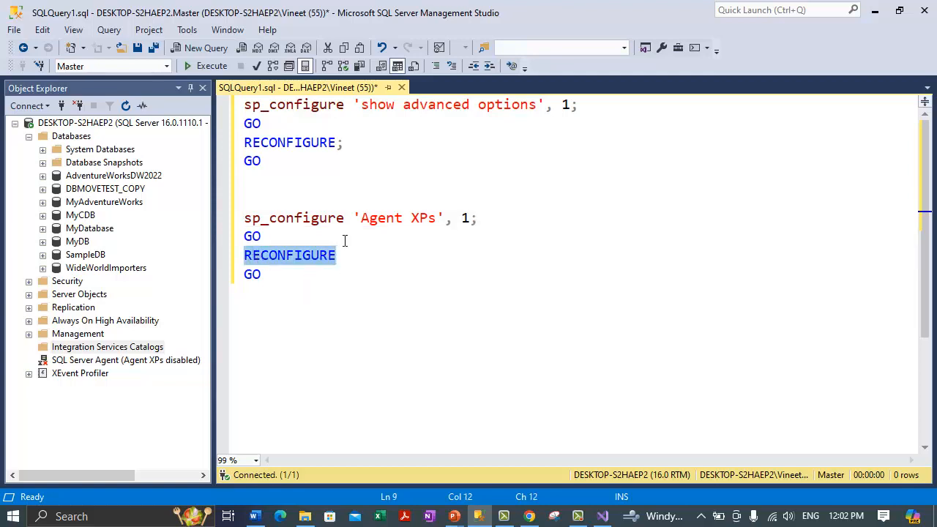
{"action": "left_click_drag", "start_coordinate": [364, 219], "coordinate": [463, 218]}
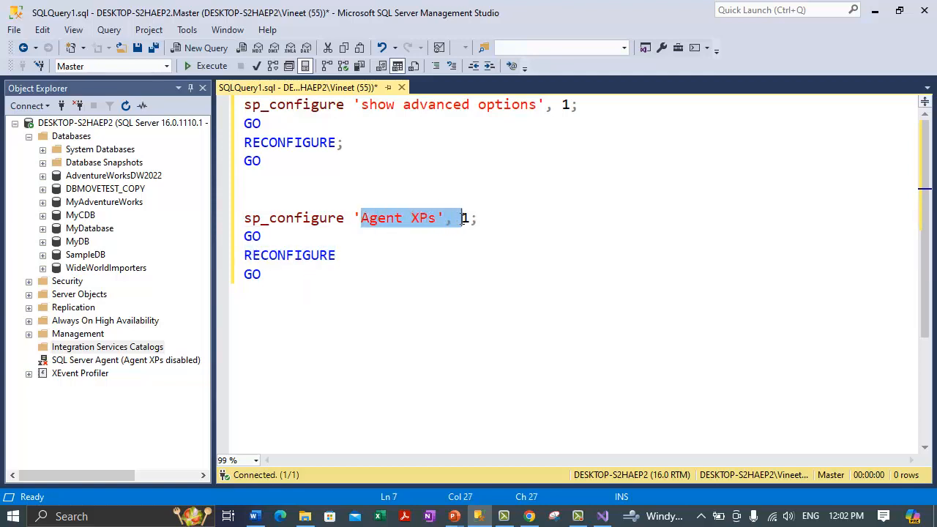
Step: Select the entire configuration script and execute it against the Master database
{"action": "left_click", "coordinate": [273, 283]}
{"action": "key", "text": "ctrl+a"}
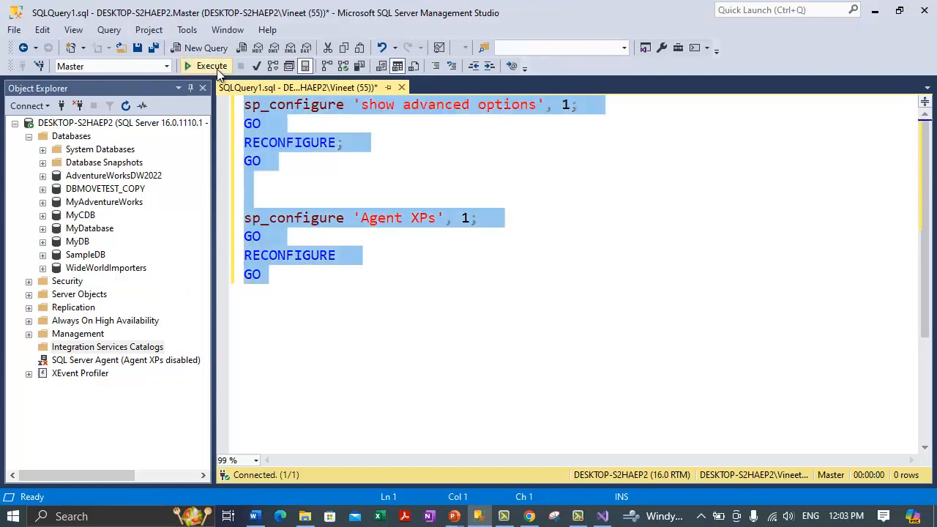
{"action": "left_click", "coordinate": [202, 66]}
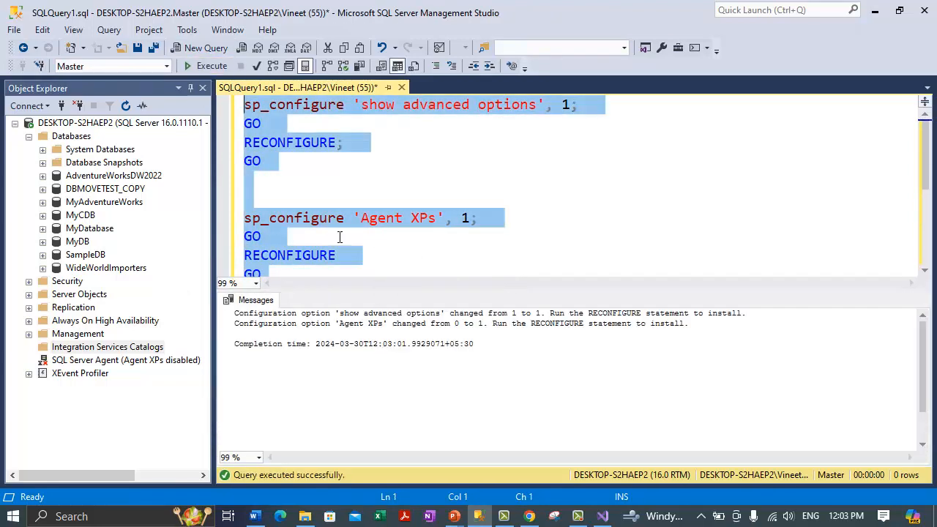
Step: Create the SSISDB catalog under Integration Services Catalogs, entering and retyping the encryption password
{"action": "right_click", "coordinate": [96, 348]}
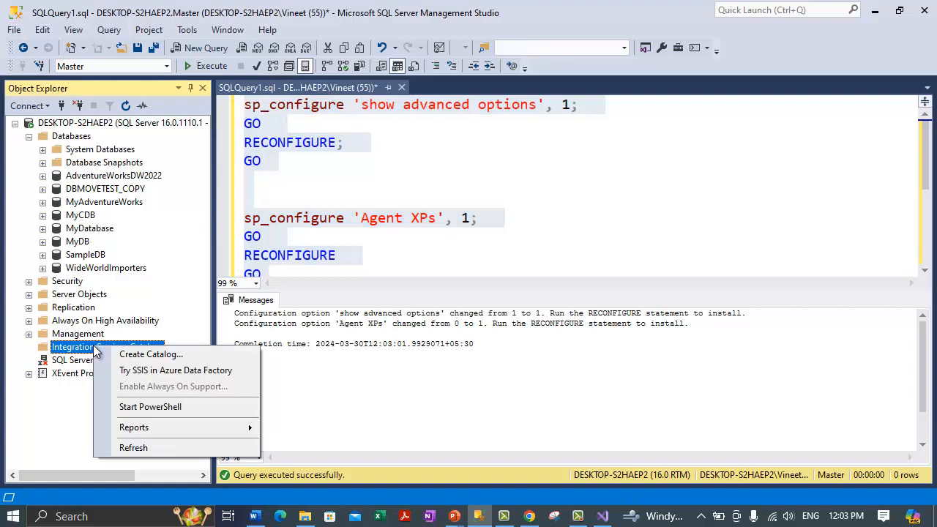
{"action": "left_click", "coordinate": [150, 354]}
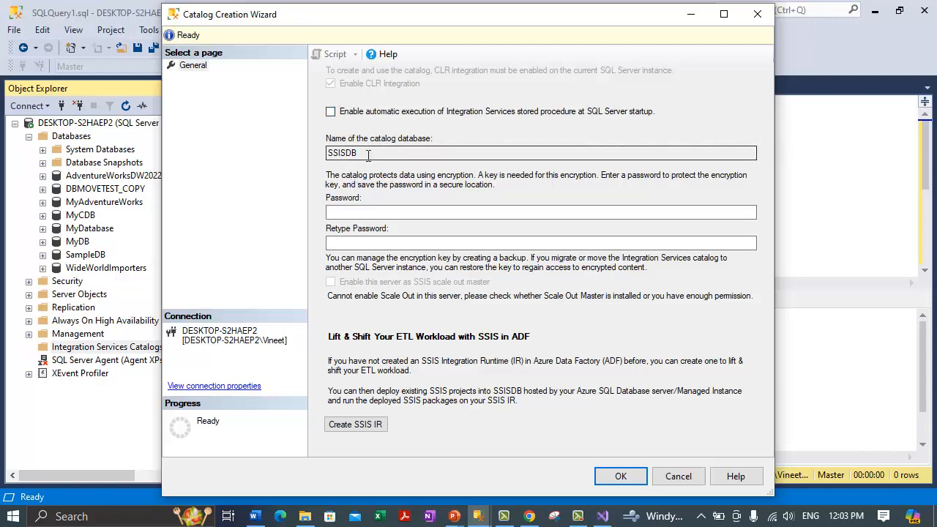
{"action": "left_click", "coordinate": [358, 212]}
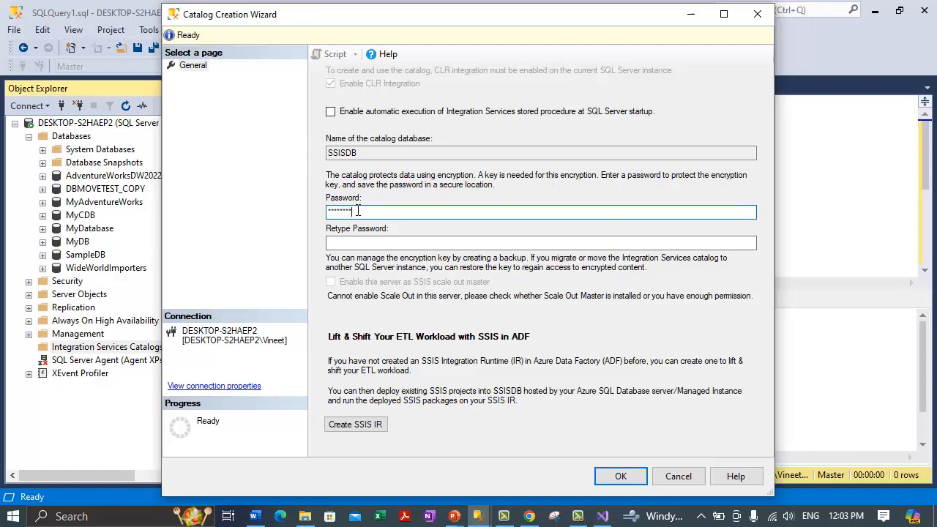
{"action": "key", "text": "Tab"}
{"action": "type", "text": "***"}
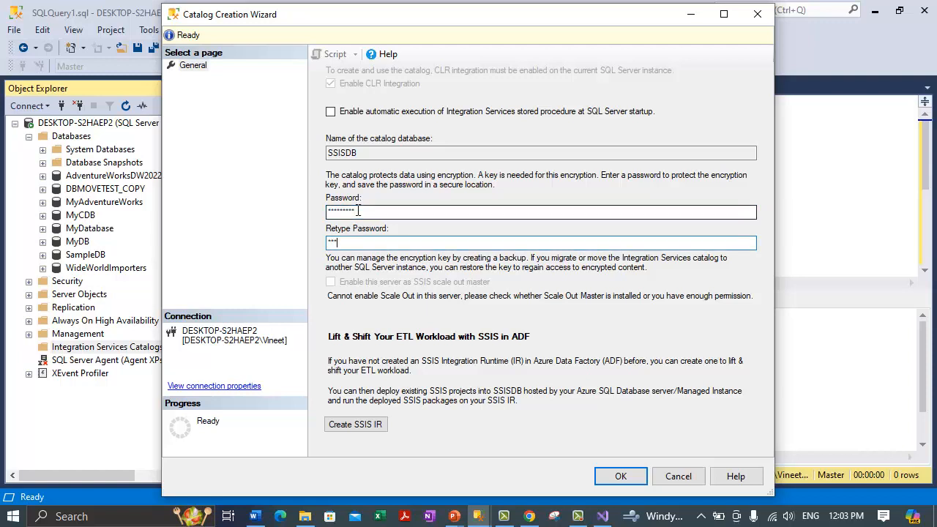
{"action": "type", "text": "****"}
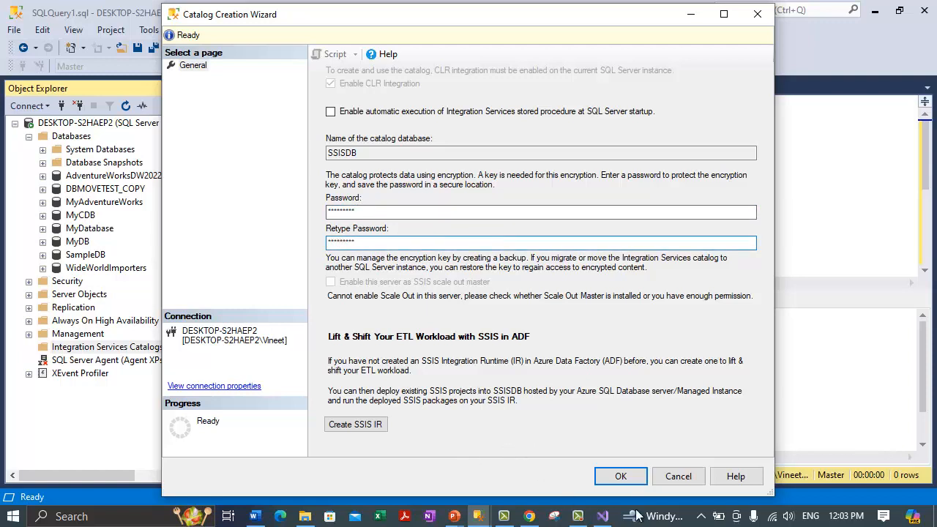
{"action": "left_click", "coordinate": [621, 476]}
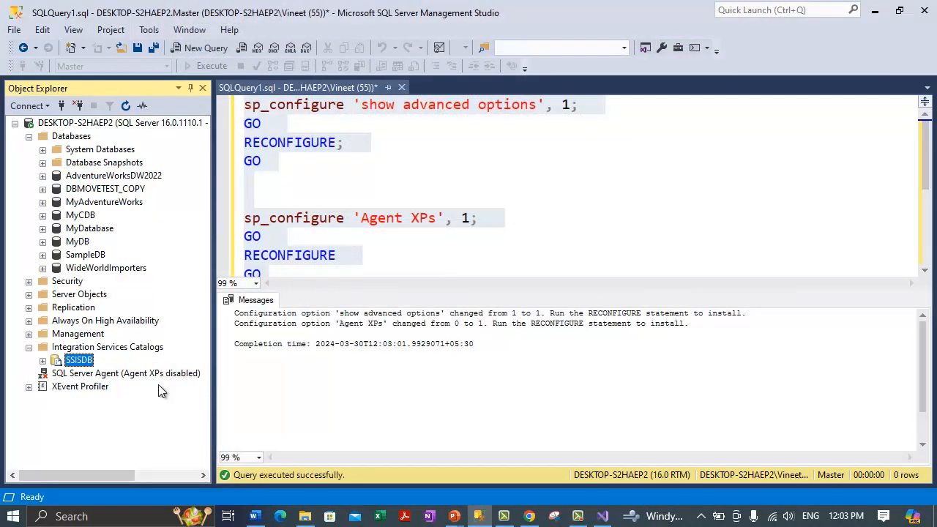
Step: Create a folder named SSIS Tutorial in the SSISDB catalog
{"action": "left_click", "coordinate": [42, 360]}
{"action": "right_click", "coordinate": [90, 365]}
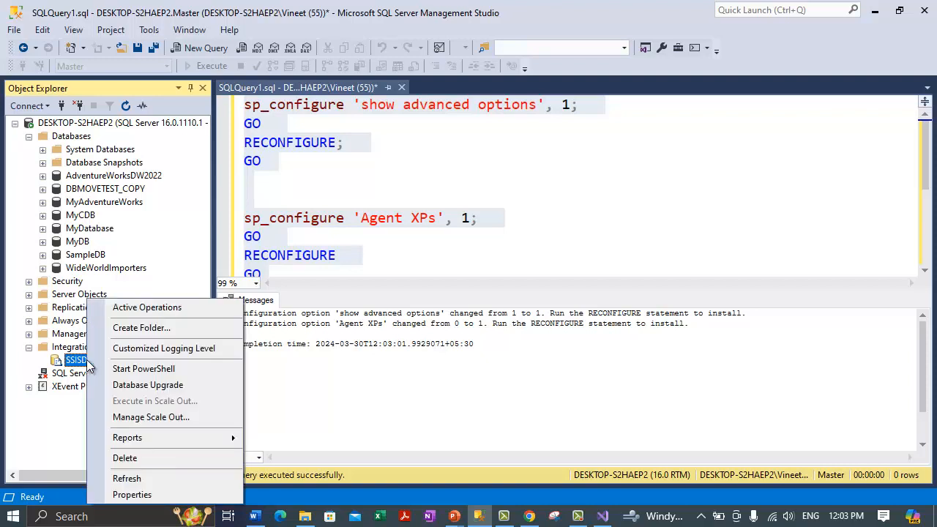
{"action": "left_click", "coordinate": [142, 328]}
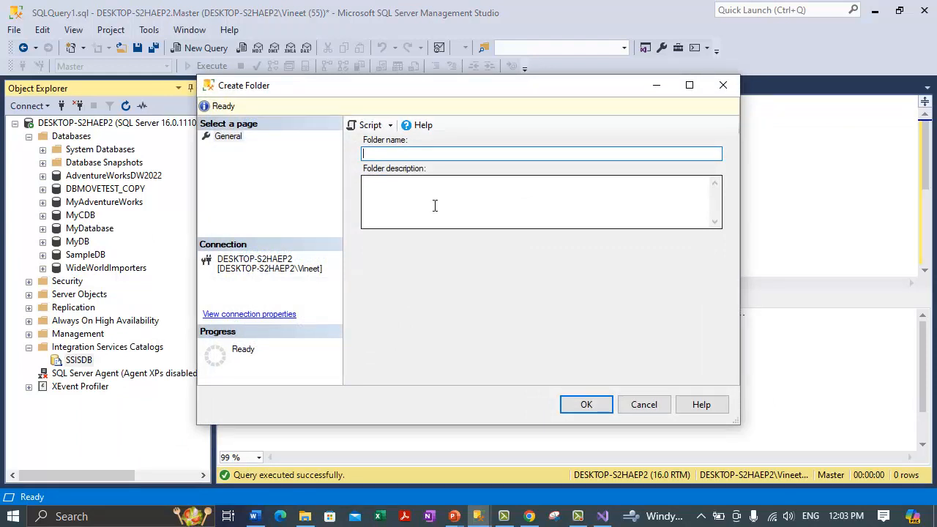
{"action": "type", "text": "SSIS "}
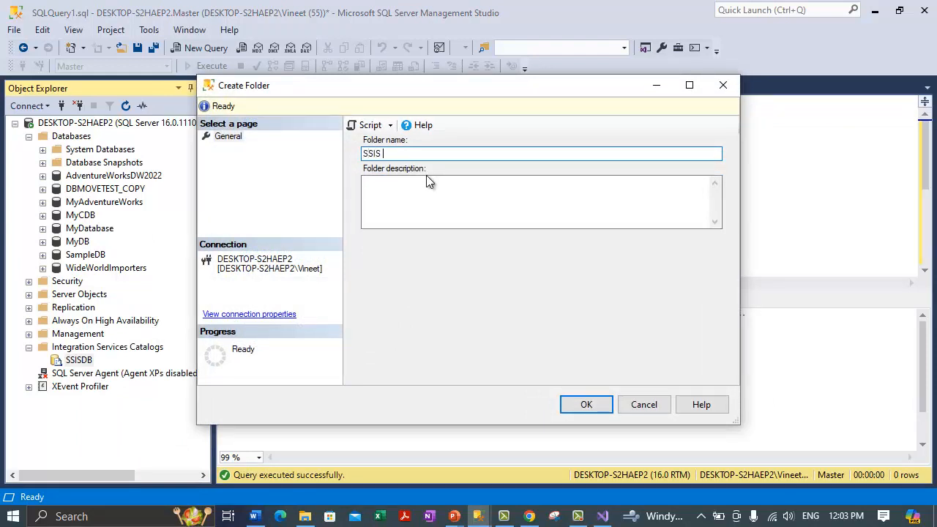
{"action": "type", "text": "Tutorial"}
{"action": "left_click", "coordinate": [578, 404]}
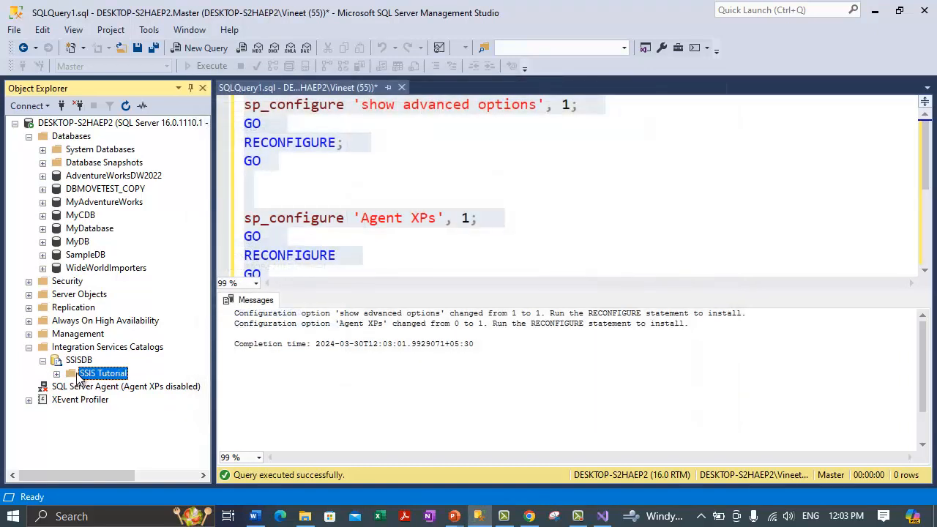
Step: Expand the SSIS Tutorial folder, start importing packages into its Projects folder, and advance the conversion wizard to Locate Packages
{"action": "left_click", "coordinate": [57, 374]}
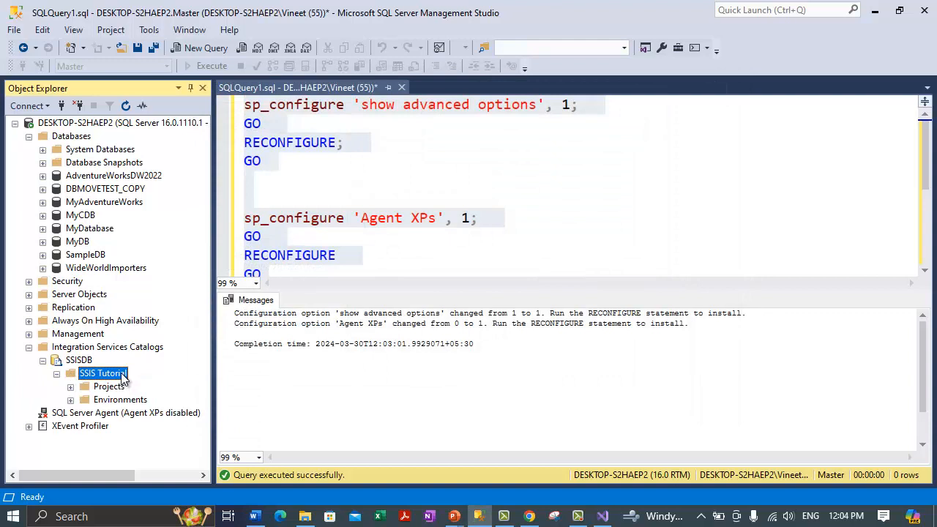
{"action": "left_click", "coordinate": [70, 386]}
{"action": "left_click", "coordinate": [70, 400]}
{"action": "right_click", "coordinate": [113, 386]}
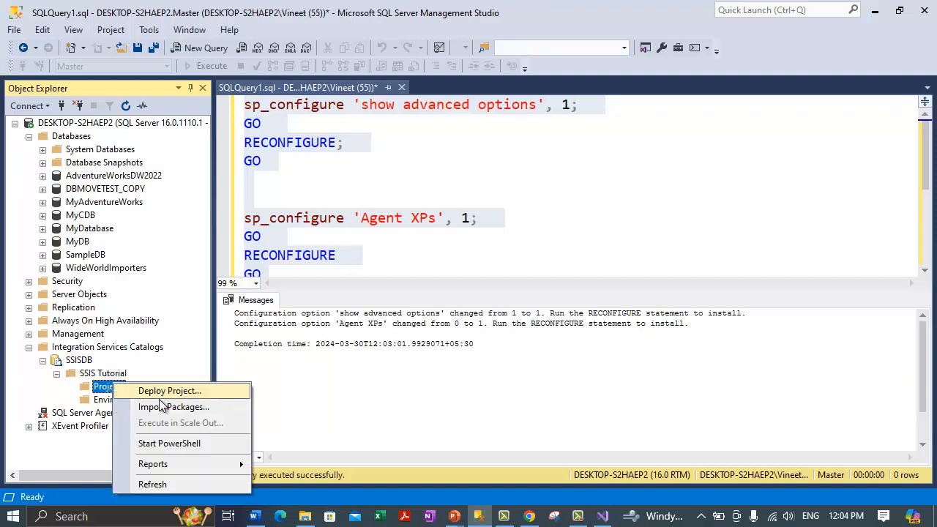
{"action": "key", "text": "Escape"}
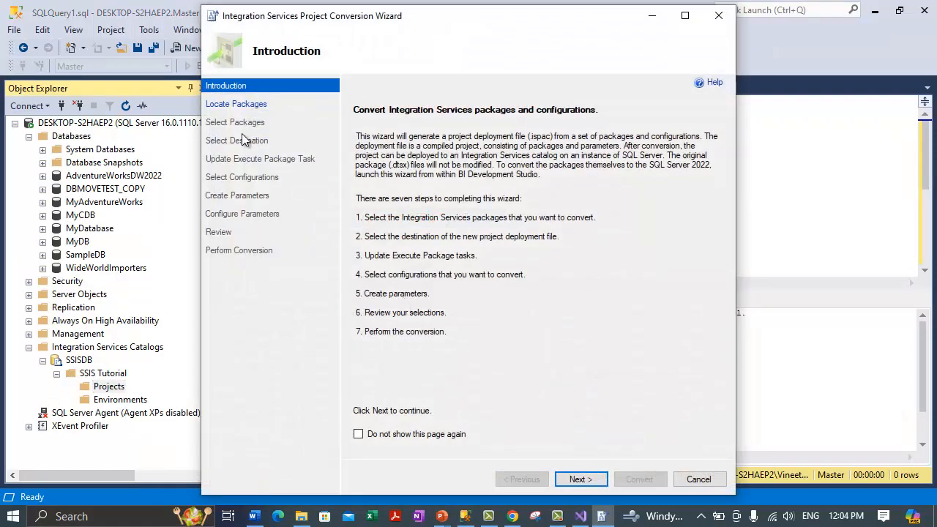
{"action": "double_click", "coordinate": [326, 24]}
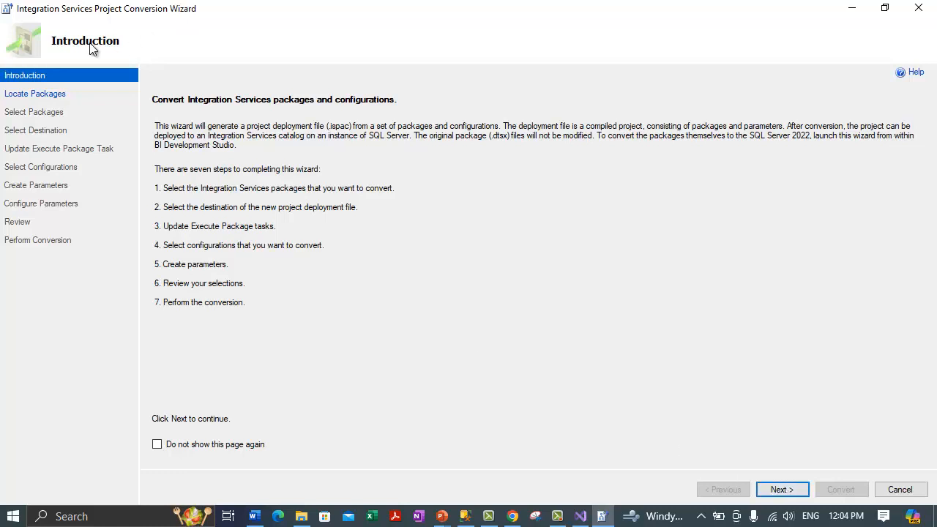
{"action": "left_click", "coordinate": [780, 489]}
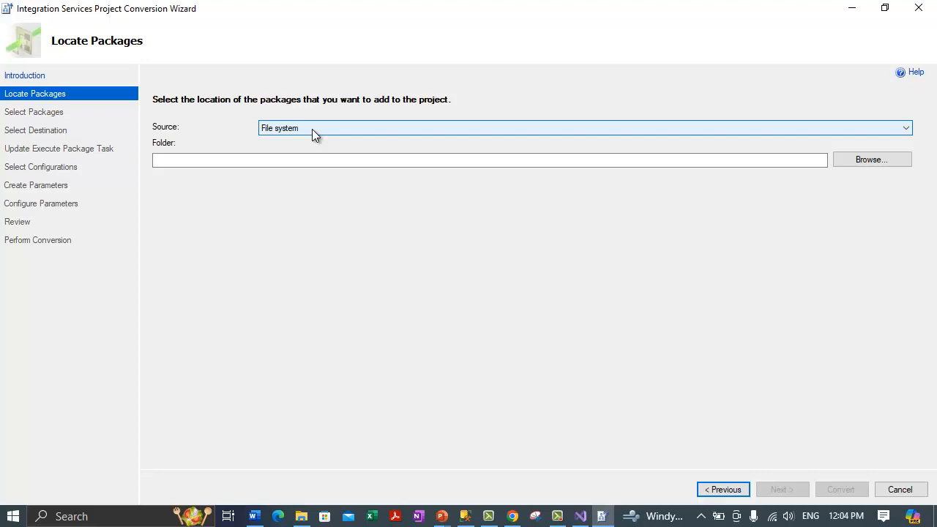
{"action": "left_click", "coordinate": [855, 160]}
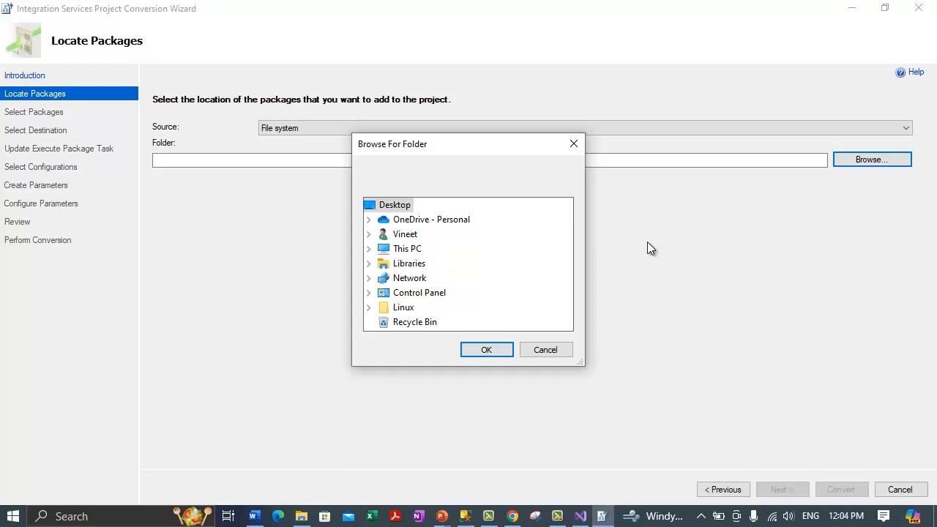
{"action": "left_click", "coordinate": [369, 249]}
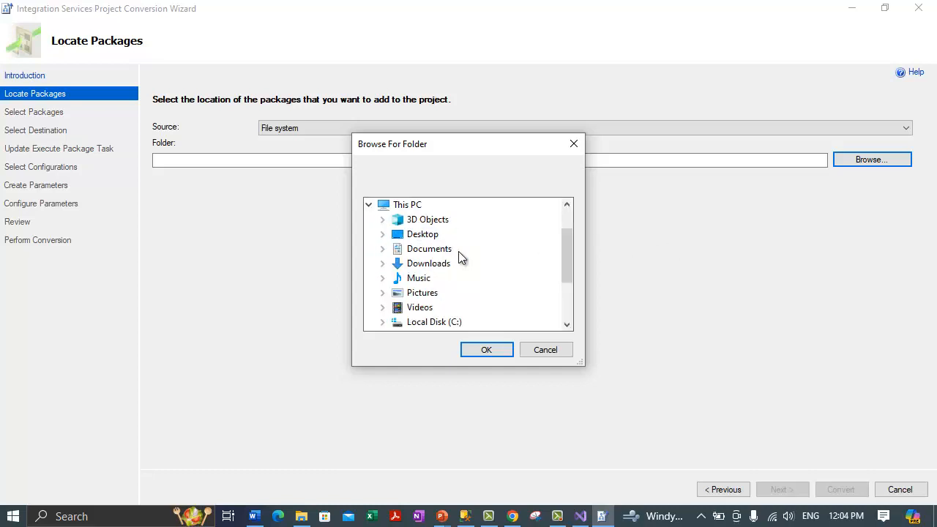
{"action": "left_click", "coordinate": [382, 249]}
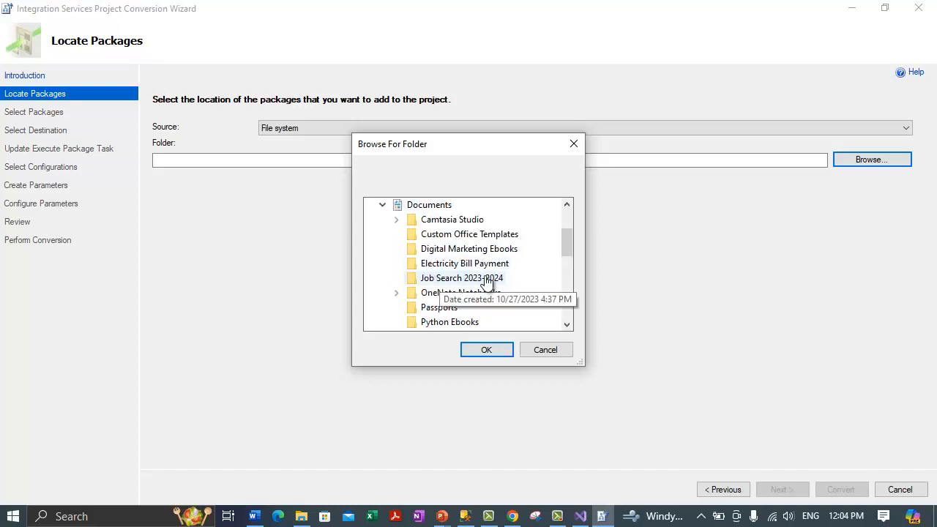
{"action": "scroll", "coordinate": [531, 310], "scroll_direction": "down", "scroll_amount": 5}
{"action": "left_click", "coordinate": [571, 354]}
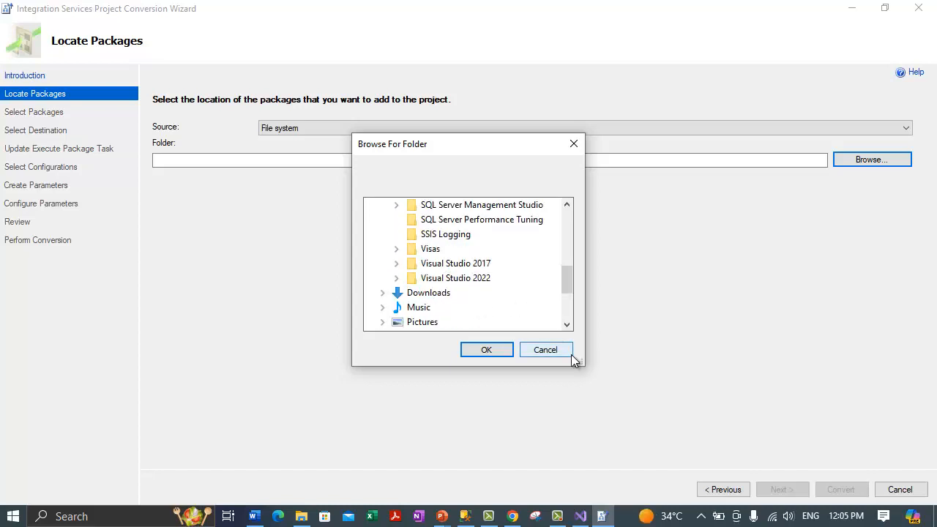
Step: Switch to Visual Studio and copy the folder part of the SSIS Tutorial project's FullPath property
{"action": "left_click", "coordinate": [579, 516]}
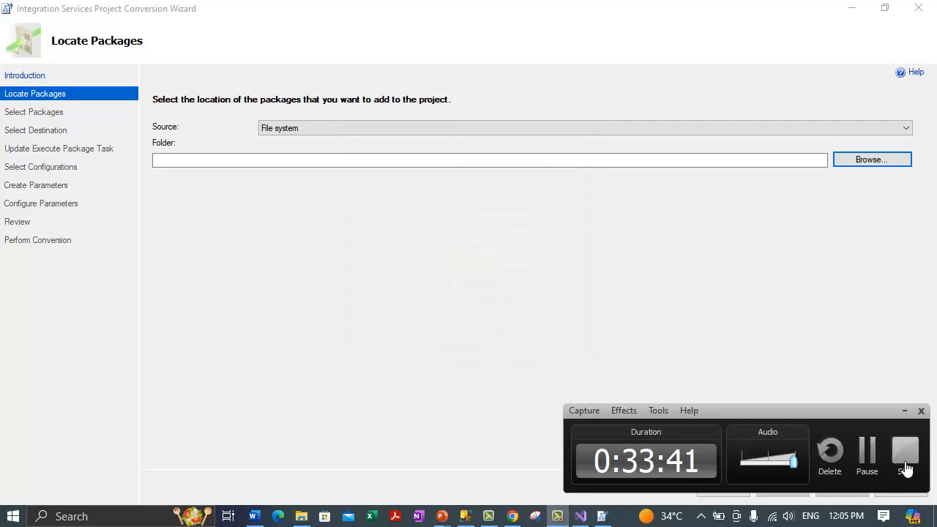
{"action": "left_click", "coordinate": [869, 449]}
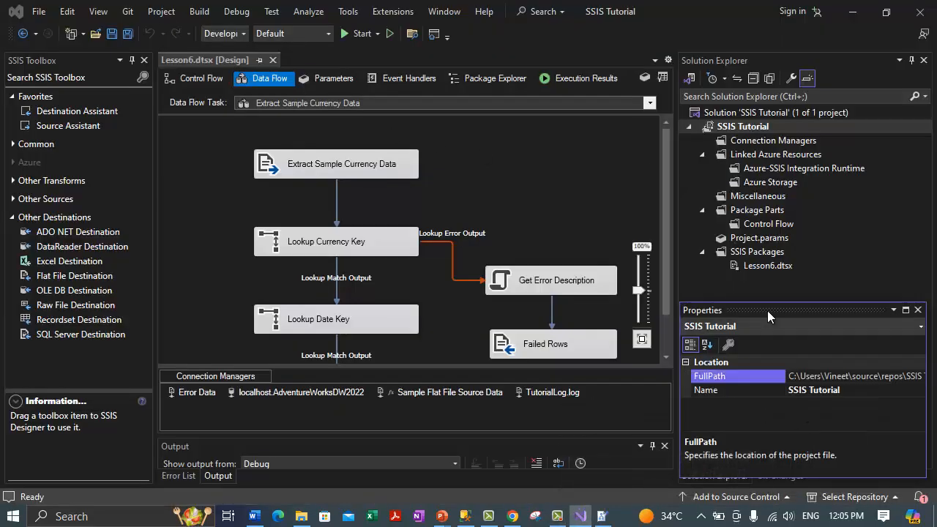
{"action": "left_click", "coordinate": [741, 126]}
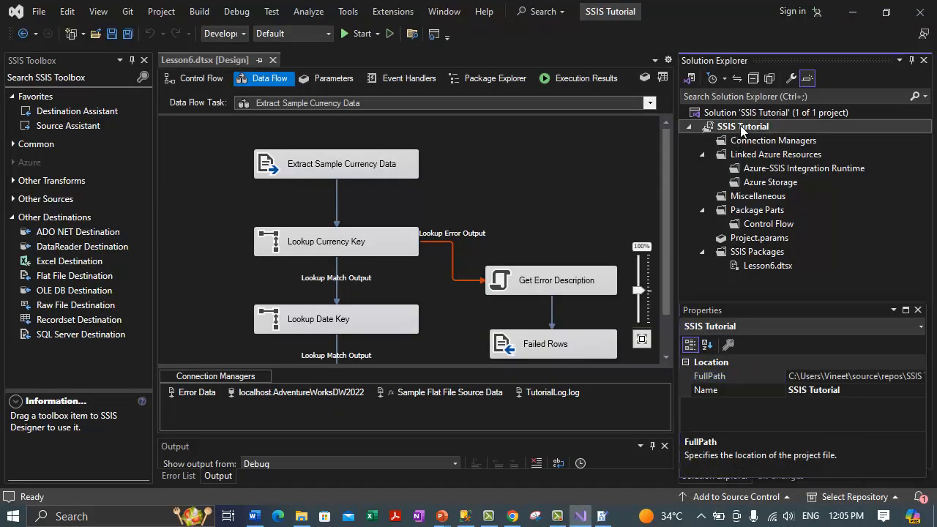
{"action": "left_click", "coordinate": [824, 377]}
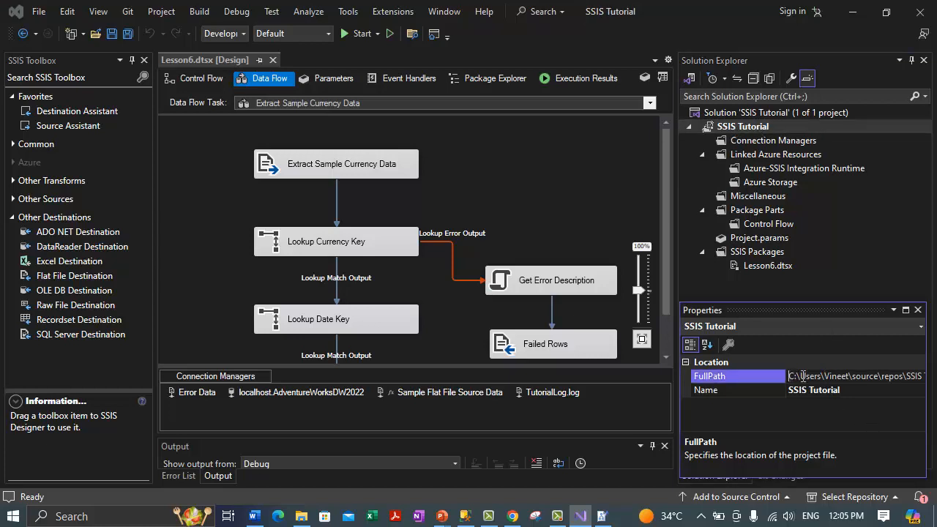
{"action": "left_click_drag", "start_coordinate": [789, 377], "coordinate": [851, 376]}
{"action": "key", "text": "ctrl+c"}
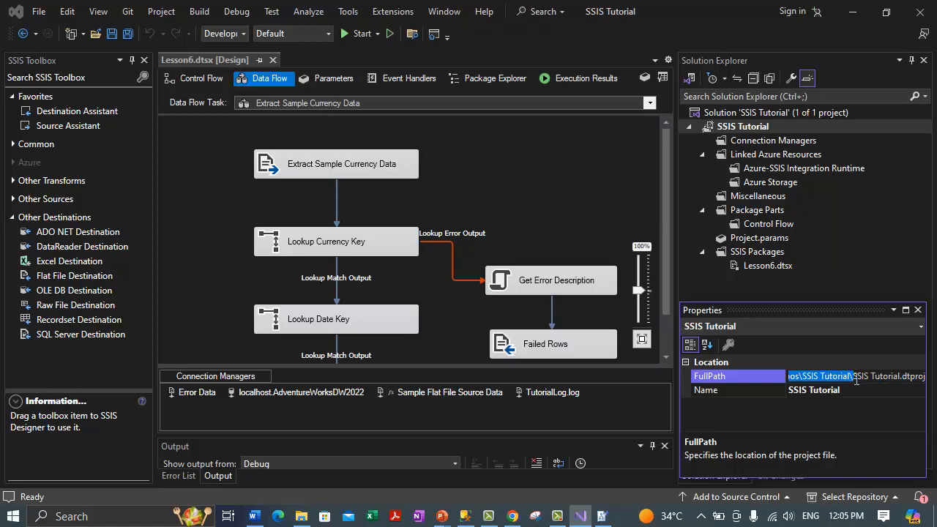
Step: Open the copied project path in File Explorer and examine the SSIS Tutorial solution and project files
{"action": "left_click", "coordinate": [301, 516]}
{"action": "left_click", "coordinate": [317, 46]}
{"action": "key", "text": "ctrl+v"}
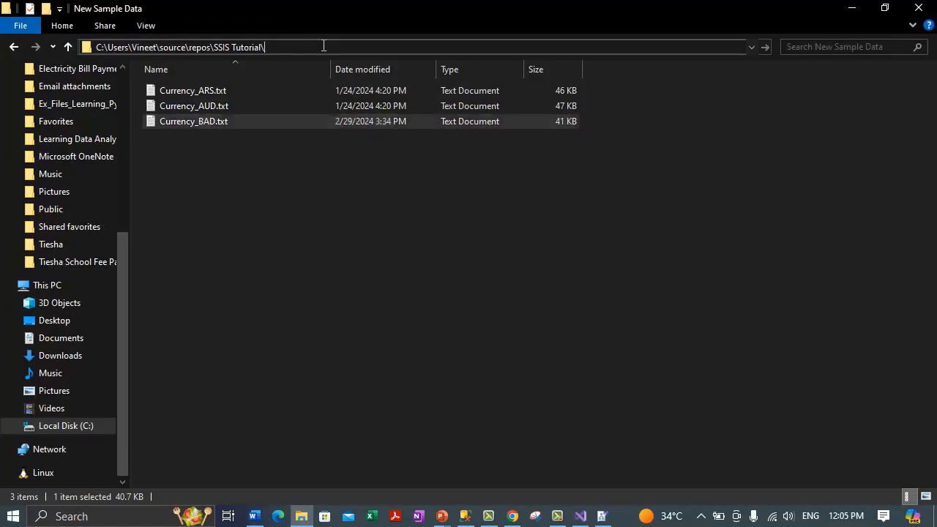
{"action": "key", "text": "Return"}
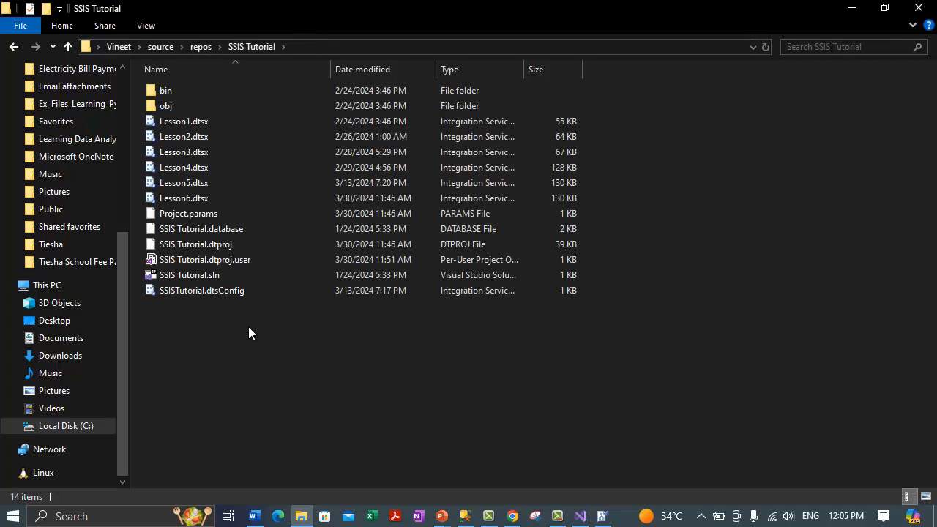
{"action": "left_click", "coordinate": [195, 280]}
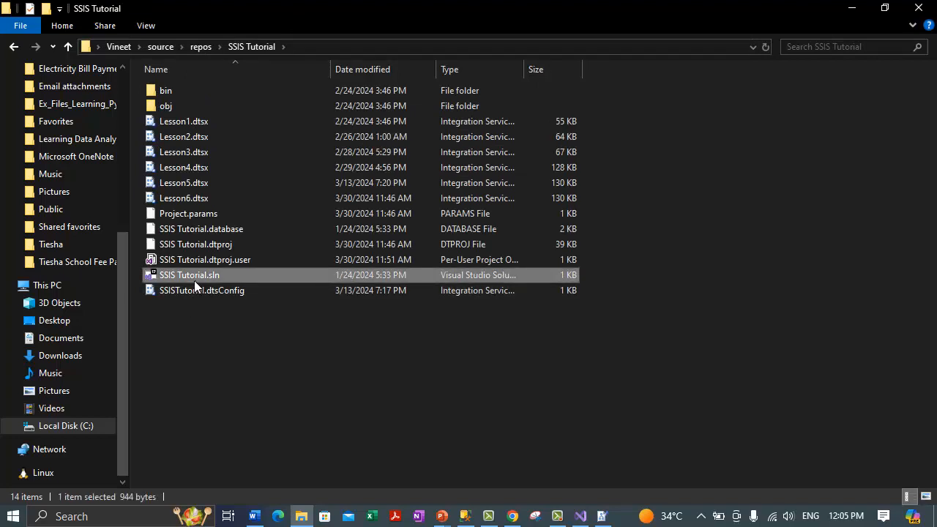
{"action": "left_click", "coordinate": [199, 246]}
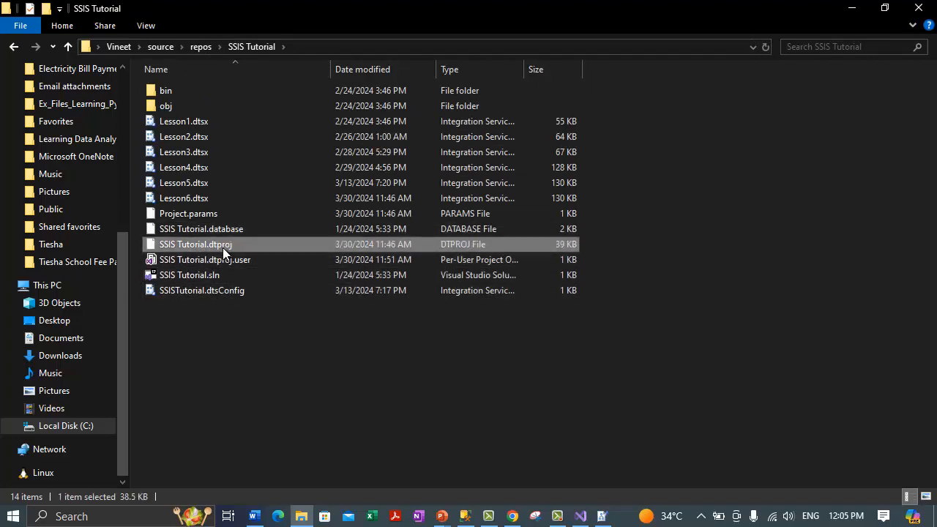
{"action": "left_click", "coordinate": [852, 8]}
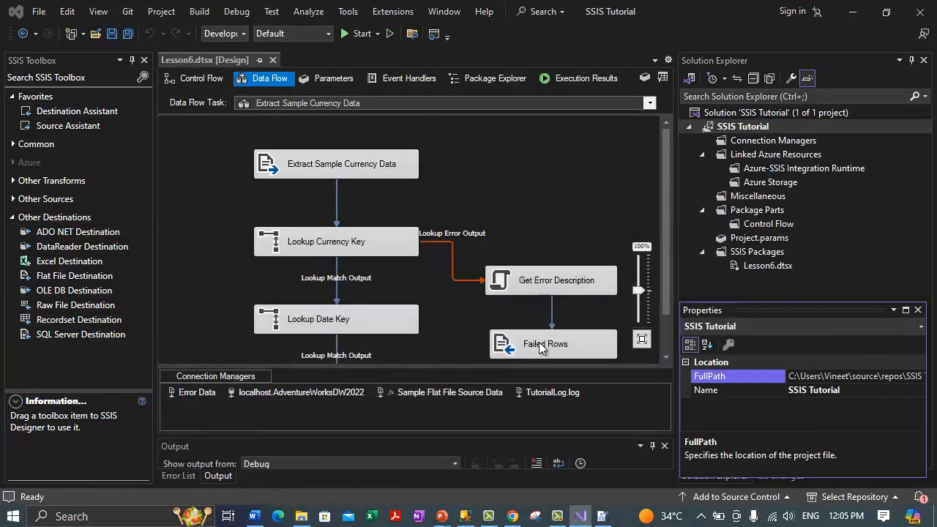
Step: Return to the Project Conversion Wizard, reopen the package folder browser, and check the SSIS Tutorial folder's path in File Explorer
{"action": "left_click", "coordinate": [464, 516]}
{"action": "key", "text": "alt+Tab"}
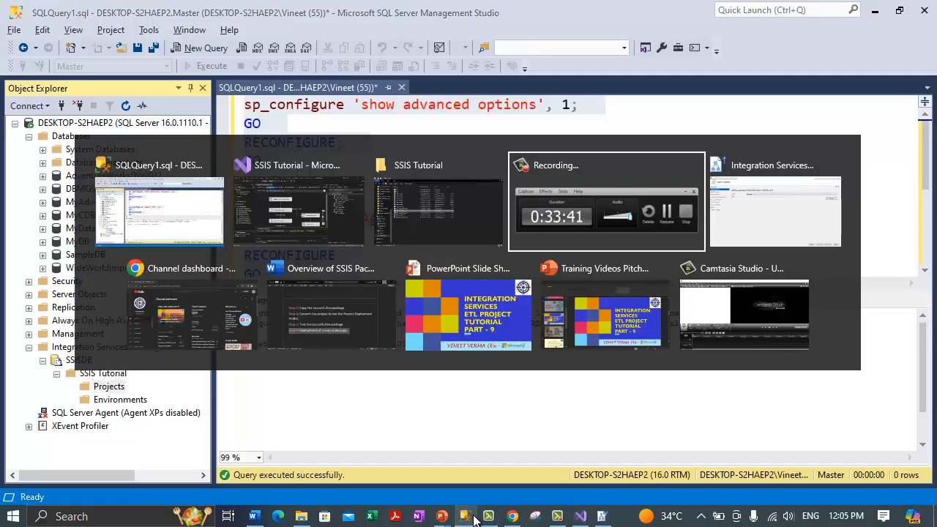
{"action": "left_click", "coordinate": [866, 163]}
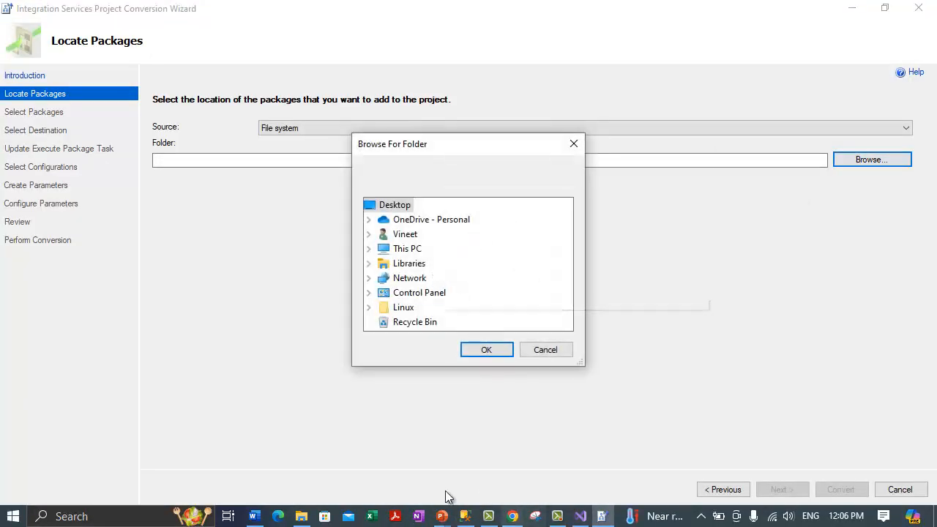
{"action": "left_click", "coordinate": [300, 518]}
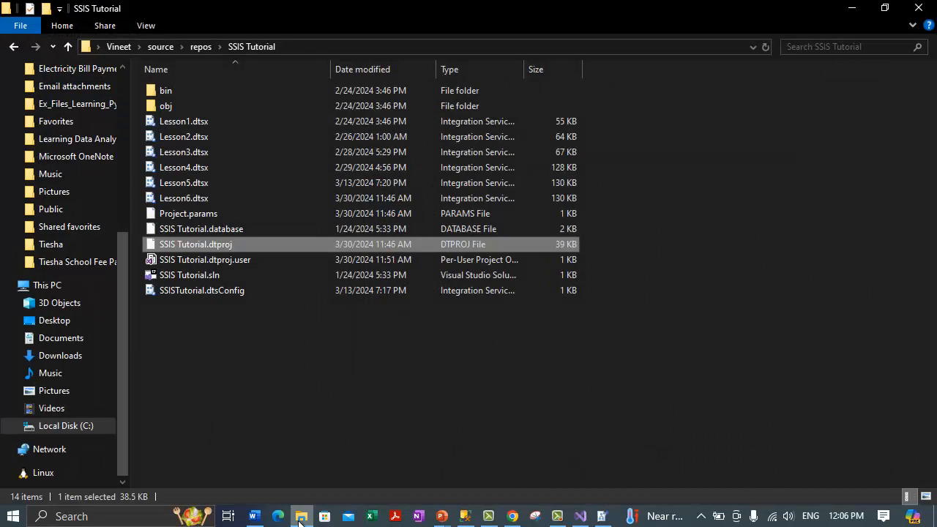
{"action": "left_click", "coordinate": [313, 45]}
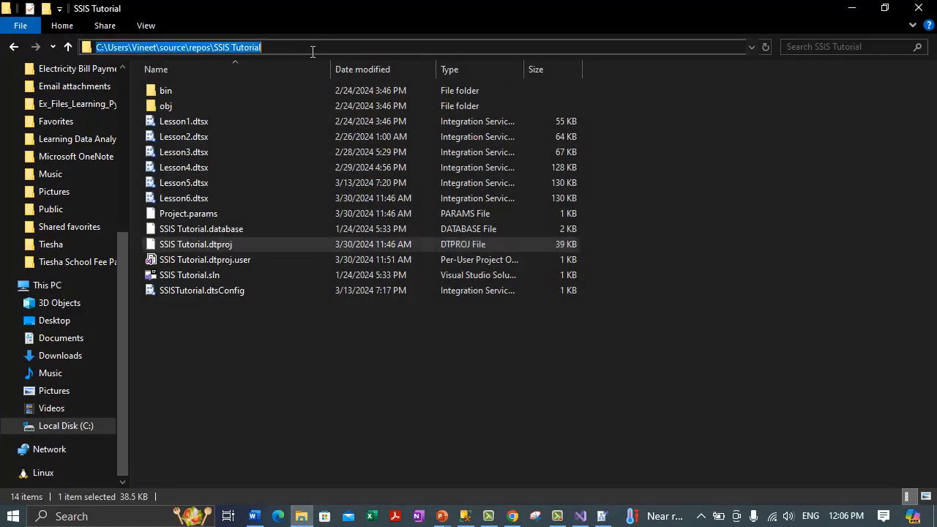
{"action": "left_click", "coordinate": [851, 9]}
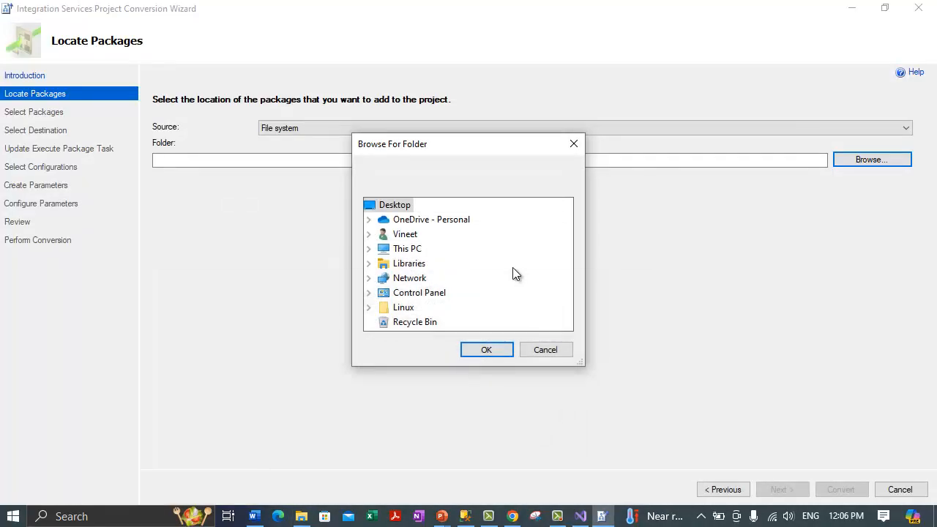
Step: Expand This PC, Local Disk (C:), Users and the user's profile folder in the package folder browser
{"action": "left_click", "coordinate": [369, 249]}
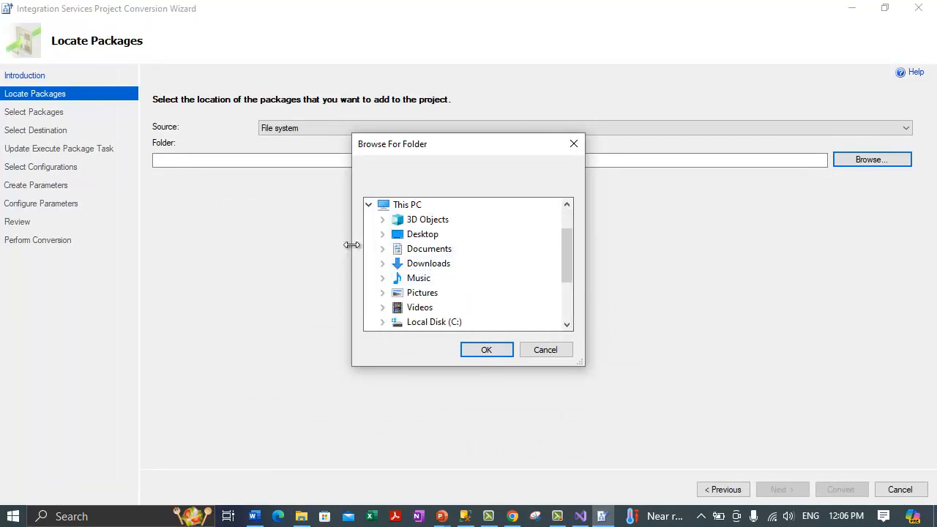
{"action": "double_click", "coordinate": [394, 323]}
{"action": "scroll", "coordinate": [432, 300], "scroll_direction": "down", "scroll_amount": 1}
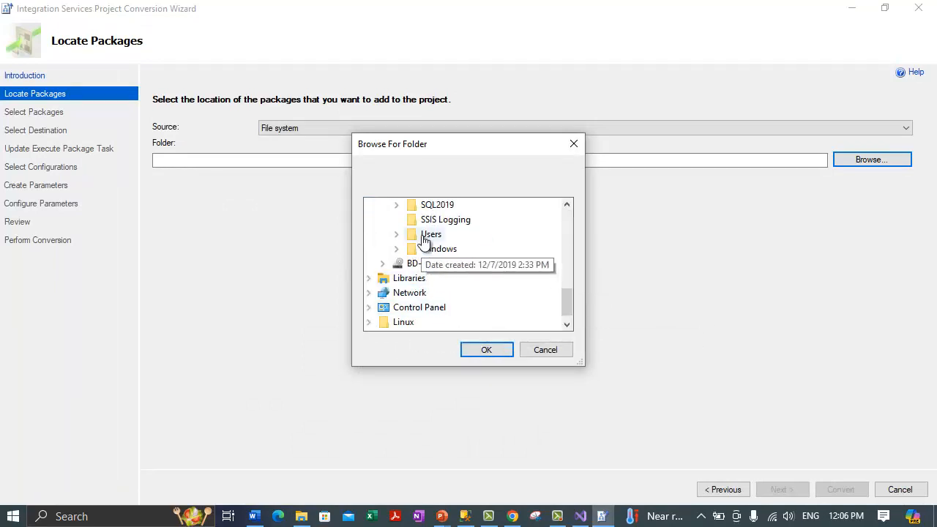
{"action": "left_click", "coordinate": [396, 235]}
{"action": "left_click", "coordinate": [415, 266]}
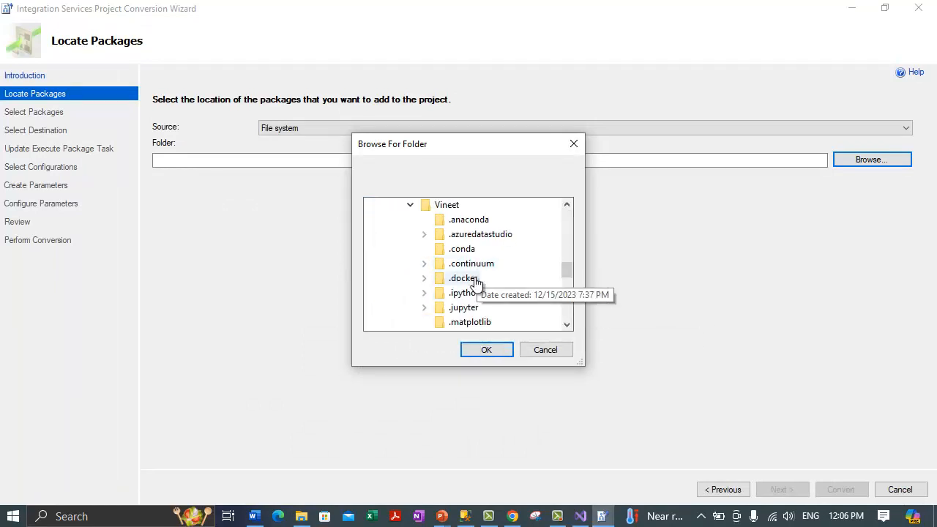
Step: Expand the source and repos folders under the user's profile folder in the package folder browser
{"action": "scroll", "coordinate": [479, 276], "scroll_direction": "down", "scroll_amount": 1}
{"action": "scroll", "coordinate": [476, 290], "scroll_direction": "up", "scroll_amount": 1}
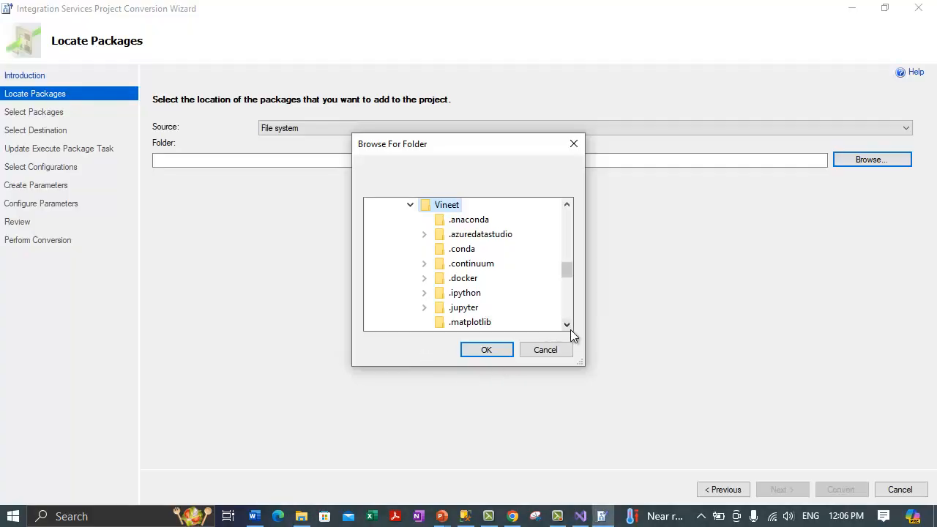
{"action": "left_click", "coordinate": [569, 324]}
{"action": "left_click", "coordinate": [569, 324]}
{"action": "left_click", "coordinate": [569, 324]}
{"action": "left_click", "coordinate": [569, 324]}
{"action": "left_click", "coordinate": [569, 324]}
{"action": "left_click", "coordinate": [569, 323]}
{"action": "left_click", "coordinate": [569, 323]}
{"action": "left_click", "coordinate": [569, 324]}
{"action": "left_click", "coordinate": [568, 324]}
{"action": "left_click", "coordinate": [569, 323]}
{"action": "left_click", "coordinate": [569, 324]}
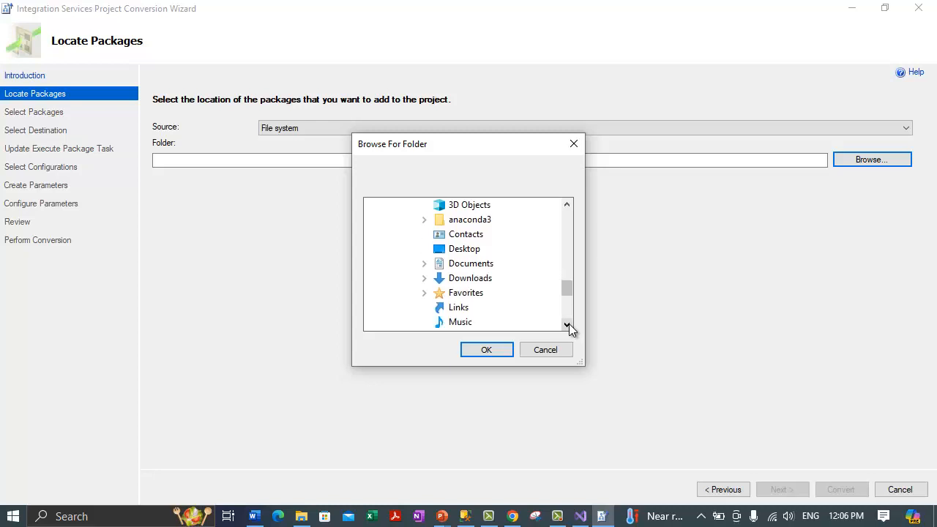
{"action": "left_click", "coordinate": [569, 324]}
{"action": "left_click_drag", "start_coordinate": [570, 294], "coordinate": [573, 311]}
{"action": "left_click", "coordinate": [425, 249]}
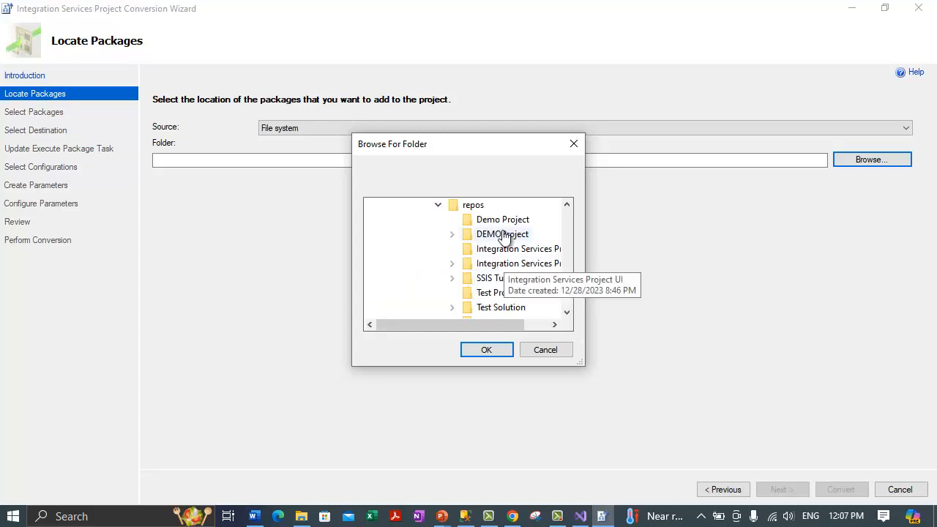
Step: Examine the project folders inside repos in the package folder browser and select the repos folder
{"action": "left_click_drag", "start_coordinate": [506, 325], "coordinate": [575, 313]}
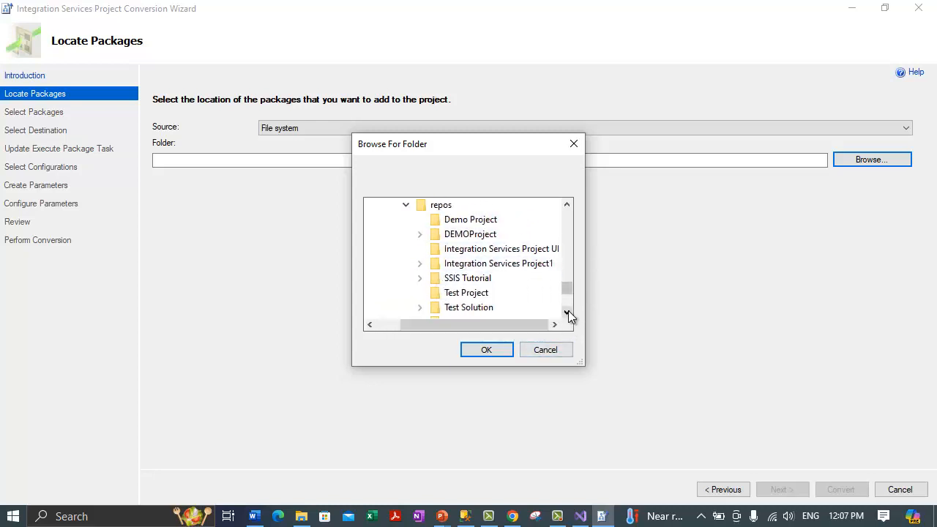
{"action": "left_click", "coordinate": [568, 311]}
{"action": "left_click", "coordinate": [568, 311]}
{"action": "left_click", "coordinate": [568, 311]}
{"action": "left_click", "coordinate": [569, 311]}
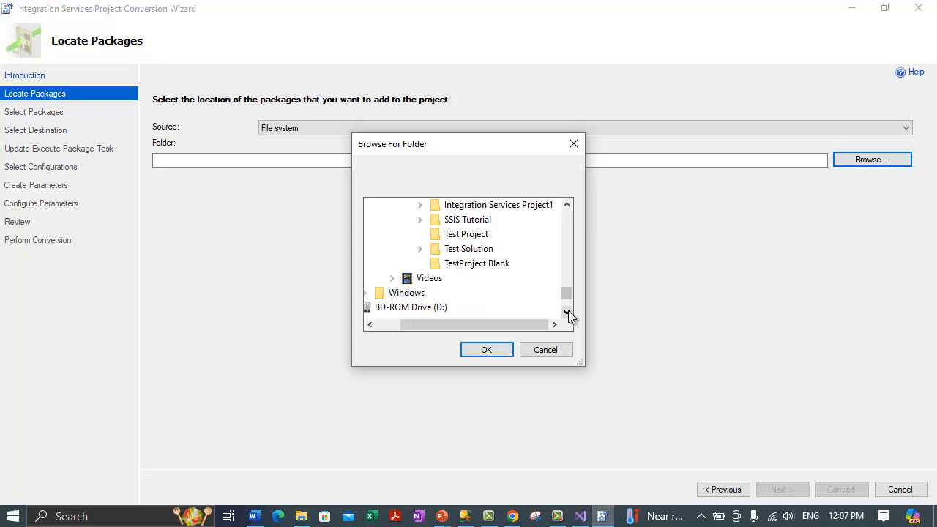
{"action": "left_click", "coordinate": [569, 206]}
{"action": "left_click", "coordinate": [569, 206]}
{"action": "left_click", "coordinate": [569, 206]}
{"action": "left_click", "coordinate": [569, 205]}
{"action": "left_click", "coordinate": [569, 206]}
{"action": "left_click", "coordinate": [569, 206]}
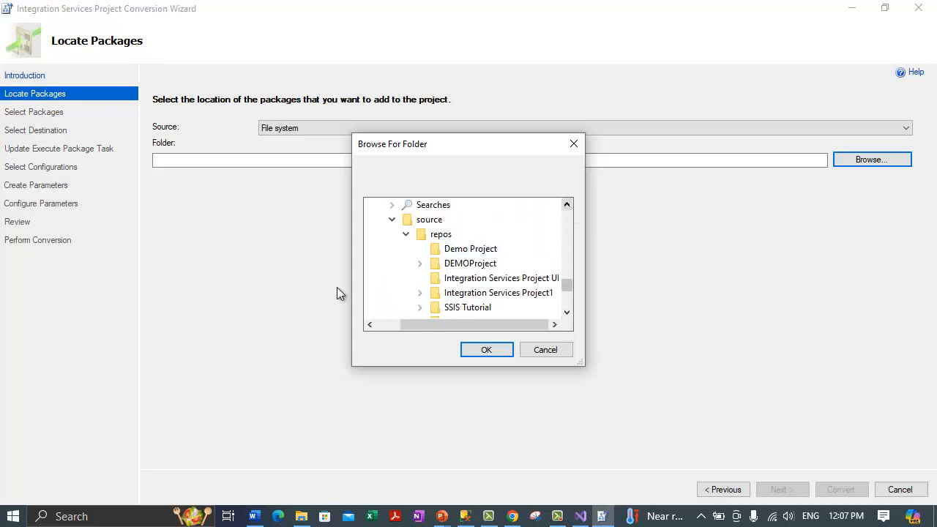
{"action": "left_click", "coordinate": [440, 234]}
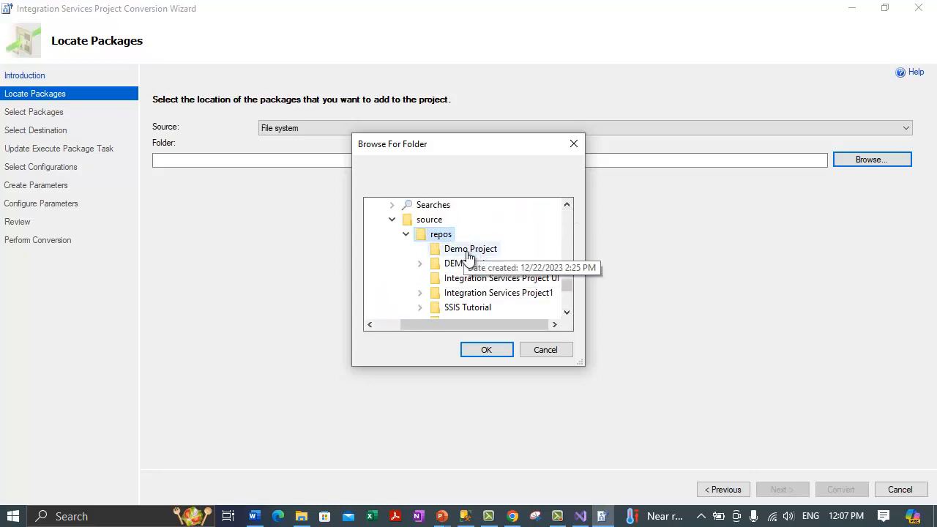
Step: Check the project folder in File Explorer and choose repos\SSIS Tutorial as the package location
{"action": "left_click", "coordinate": [301, 517]}
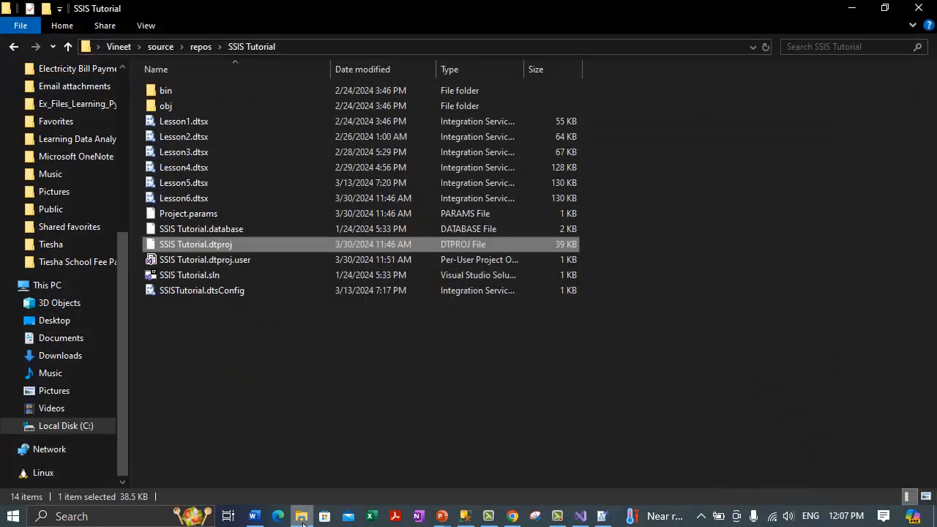
{"action": "left_click", "coordinate": [302, 517]}
{"action": "left_click", "coordinate": [432, 307]}
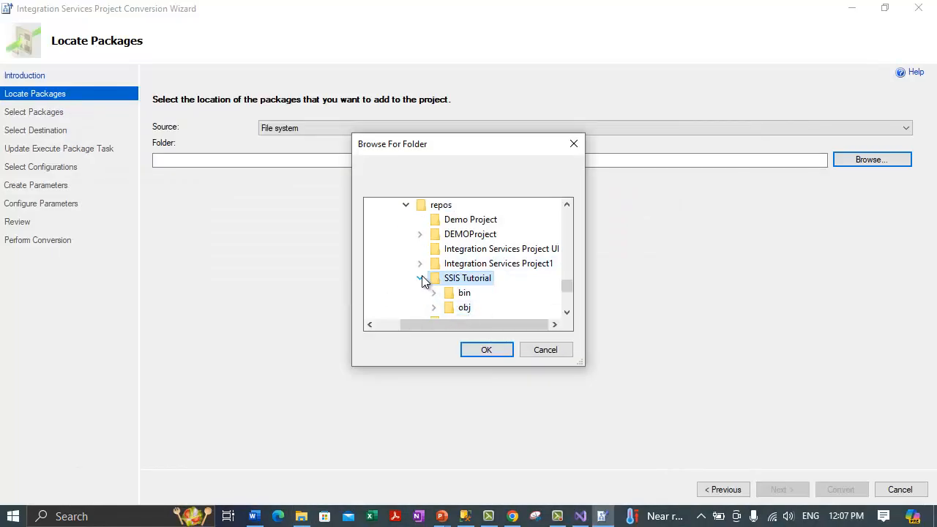
{"action": "left_click", "coordinate": [568, 312]}
{"action": "left_click", "coordinate": [568, 312]}
{"action": "left_click", "coordinate": [478, 352]}
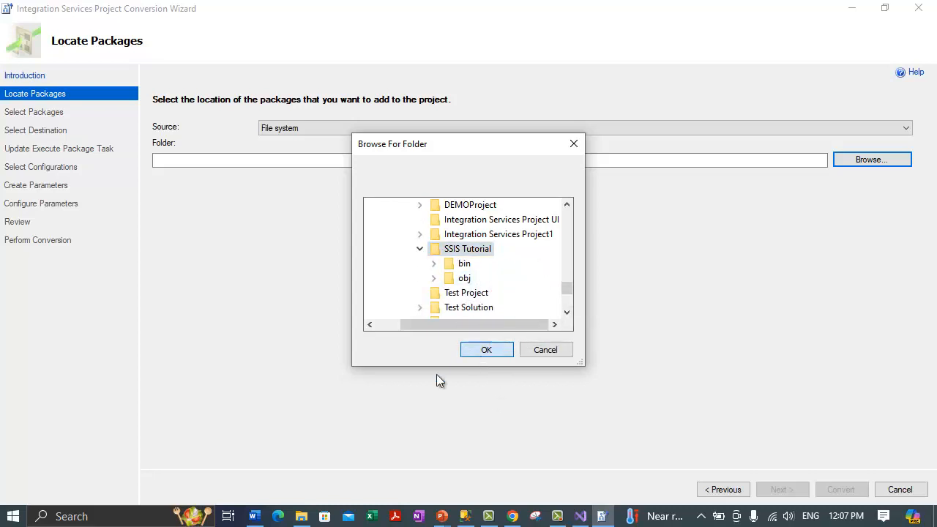
Step: Continue to the package list and select only Lesson6.dtsx for conversion
{"action": "left_click", "coordinate": [777, 490]}
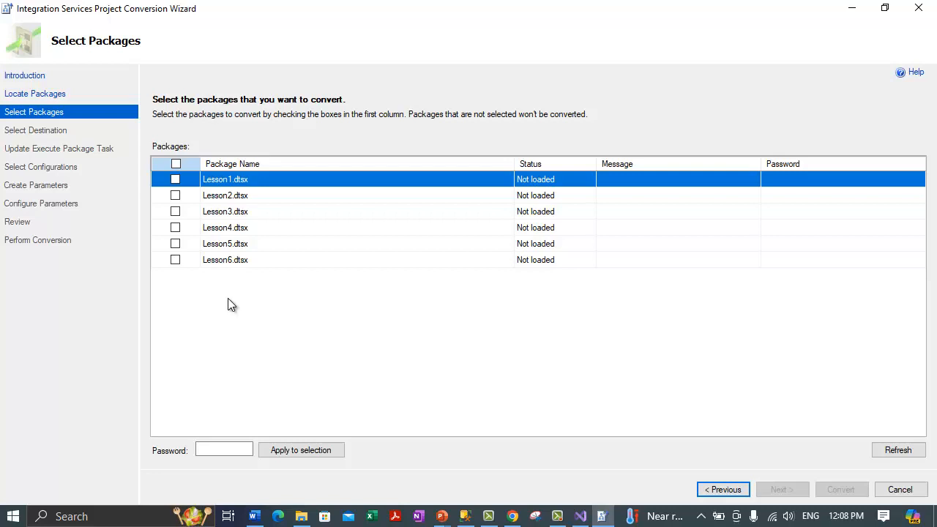
{"action": "left_click", "coordinate": [175, 260]}
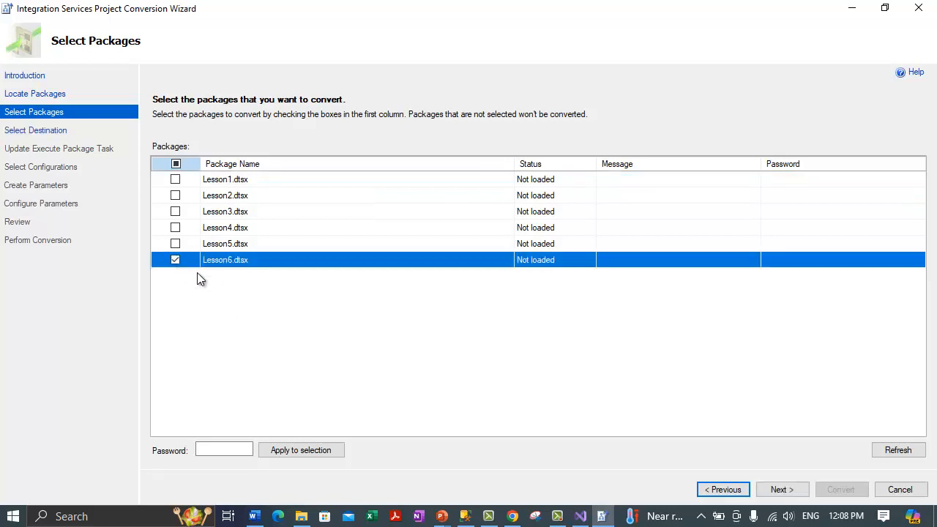
{"action": "left_click", "coordinate": [801, 489]}
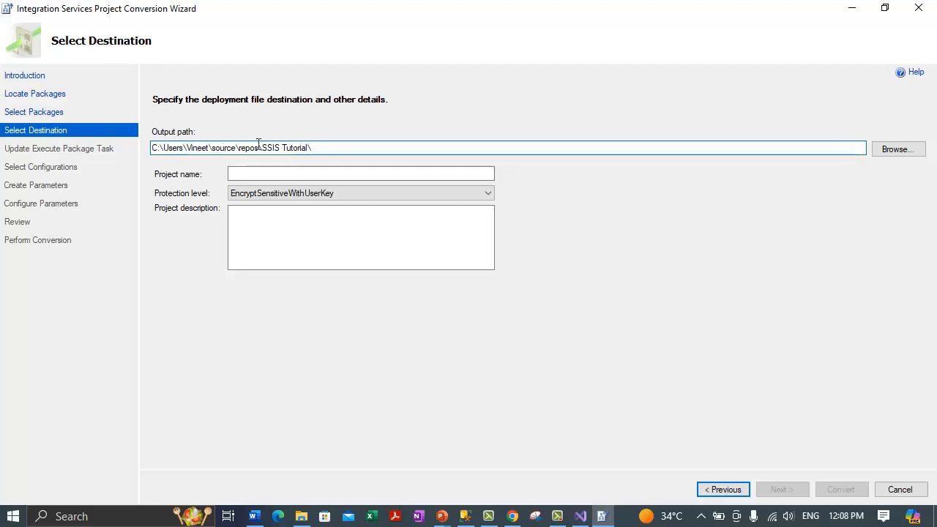
Step: Name the converted project SSIS Tutorial Deployment, keeping the SSIS Tutorial folder as the output path
{"action": "left_click", "coordinate": [283, 170]}
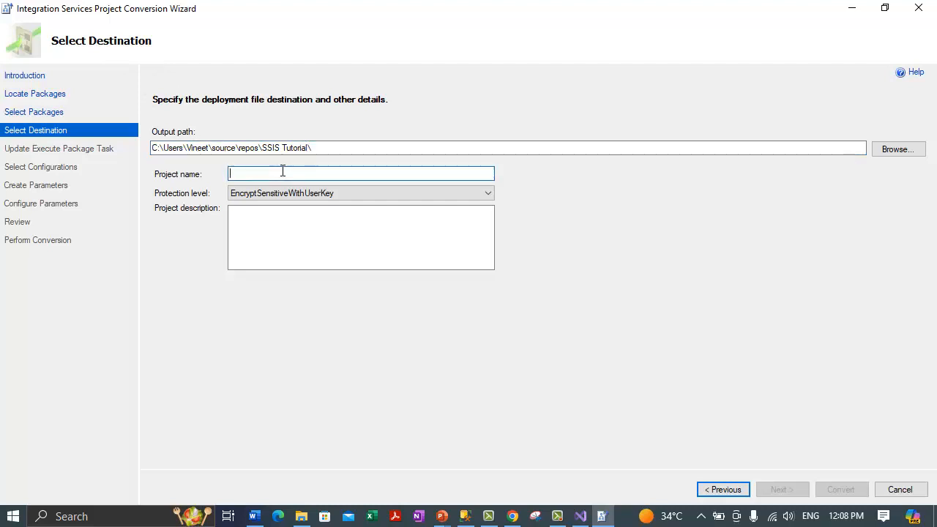
{"action": "type", "text": "SIS"}
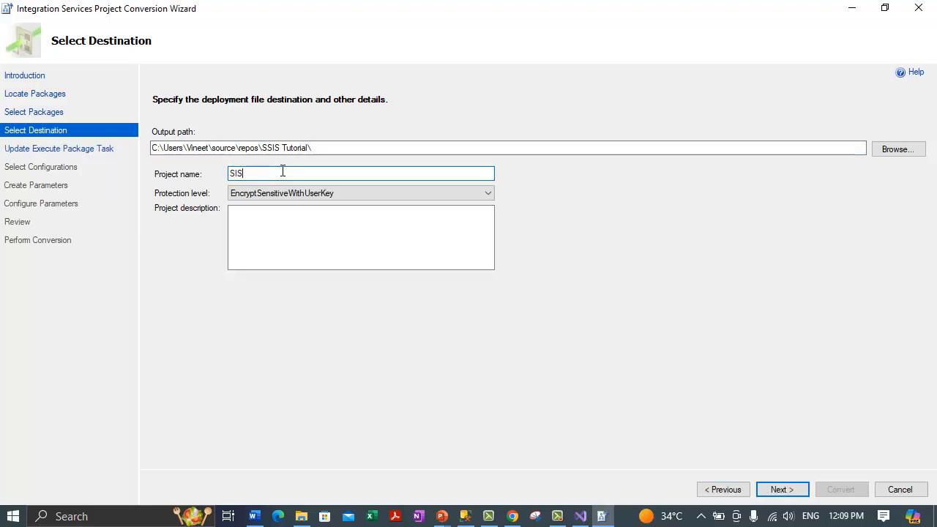
{"action": "key", "text": "BackSpace"}
{"action": "key", "text": "BackSpace"}
{"action": "type", "text": "SS"}
{"action": "key", "text": "BackSpace"}
{"action": "type", "text": "IS Tutorial Deployment"}
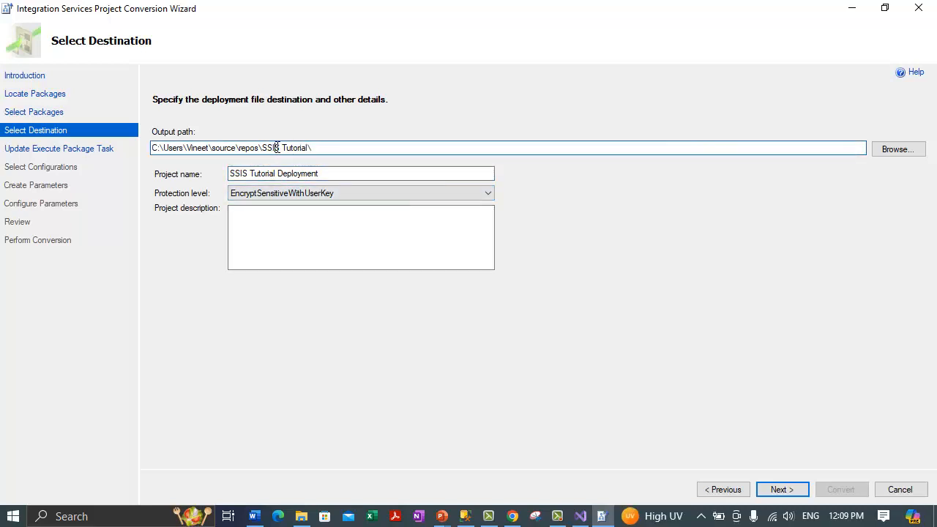
{"action": "left_click", "coordinate": [340, 148]}
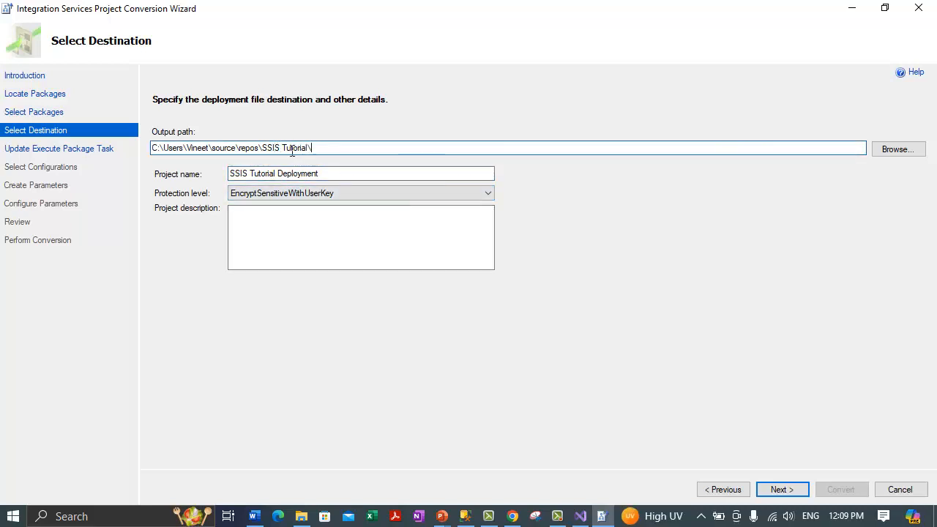
Step: Accept the task, configuration and parameter pages unchanged, convert the package, and close the conversion wizard
{"action": "left_click", "coordinate": [777, 491]}
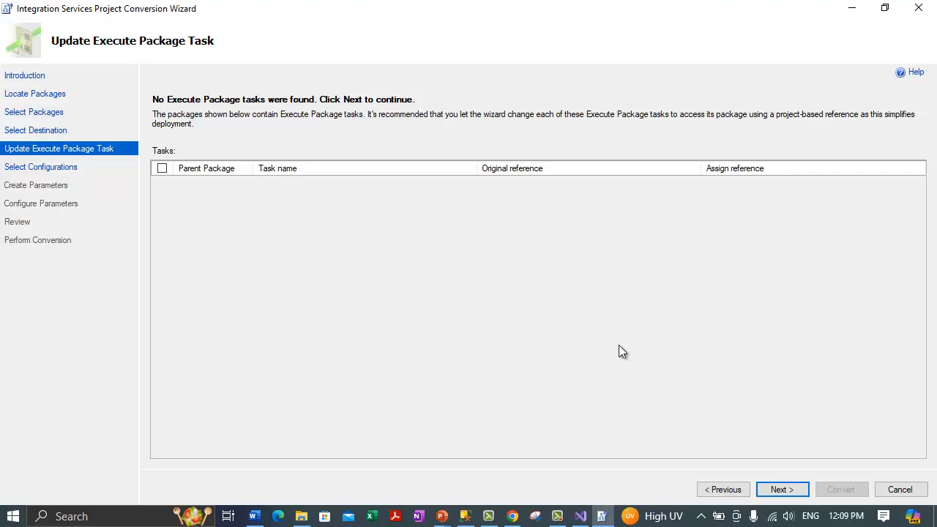
{"action": "left_click", "coordinate": [774, 495]}
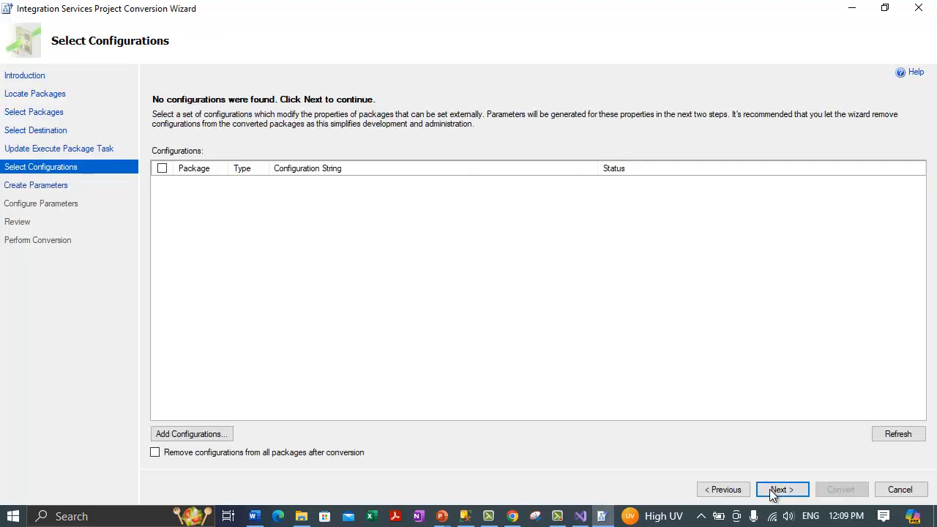
{"action": "left_click", "coordinate": [780, 490]}
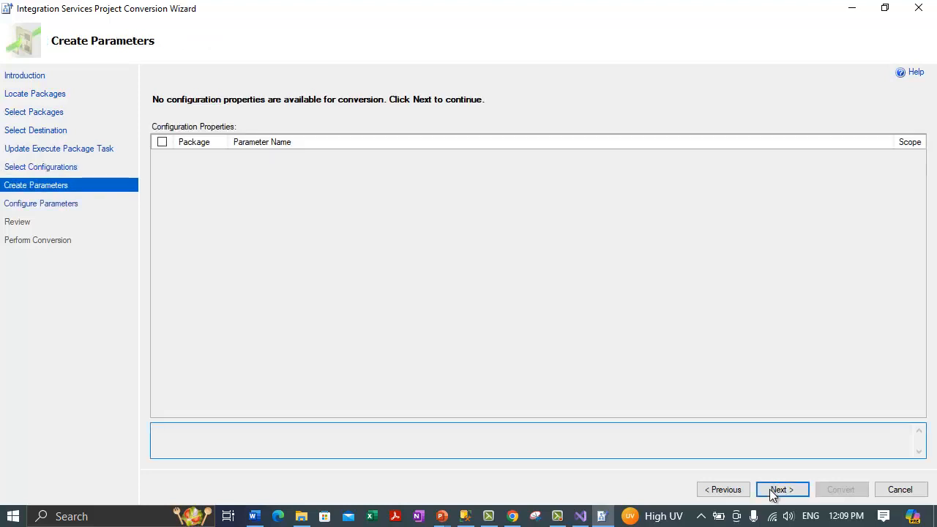
{"action": "left_click", "coordinate": [773, 496]}
{"action": "left_click", "coordinate": [773, 494]}
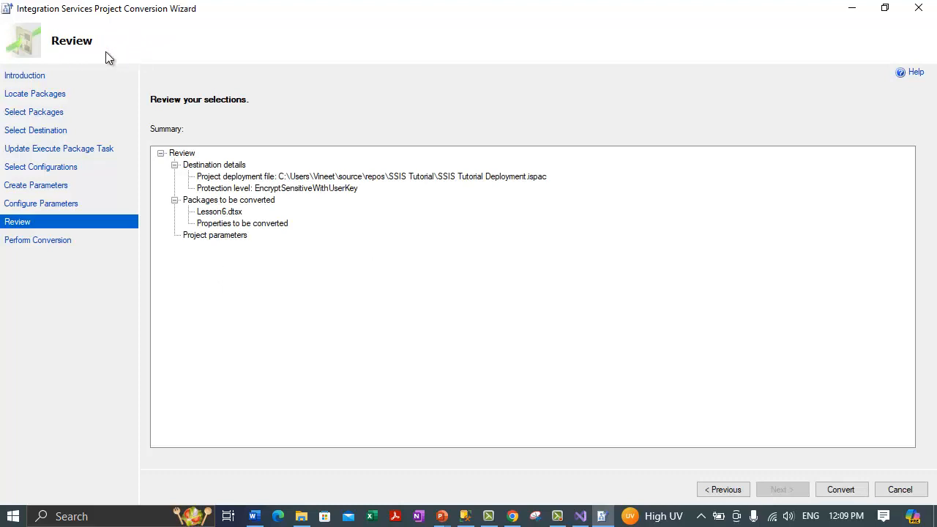
{"action": "left_click", "coordinate": [835, 492]}
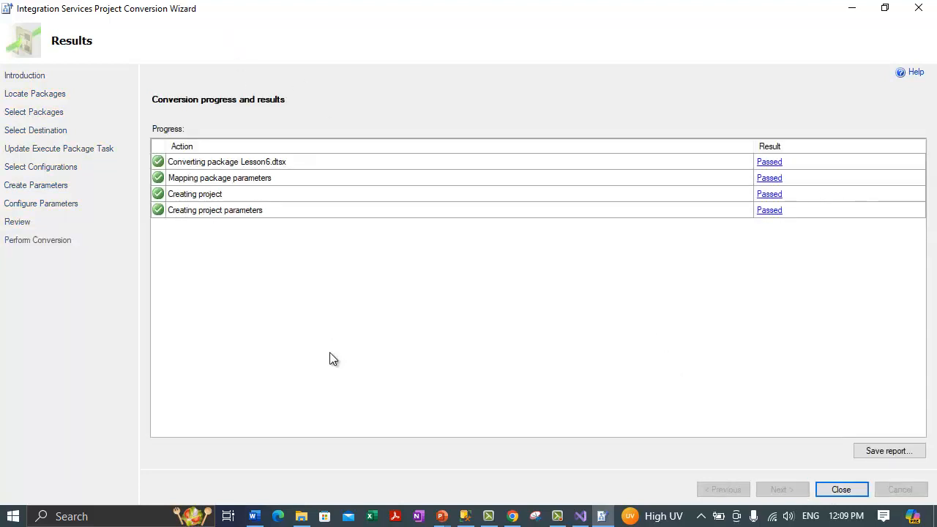
{"action": "left_click", "coordinate": [842, 490]}
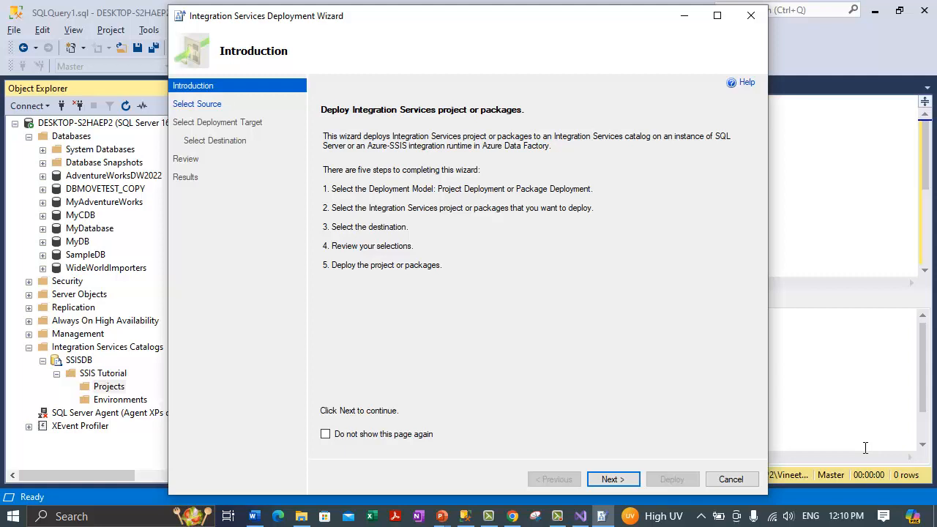
Step: Maximize the Integration Services Deployment Wizard and proceed with SSIS in SQL Server as the deployment target
{"action": "double_click", "coordinate": [258, 15]}
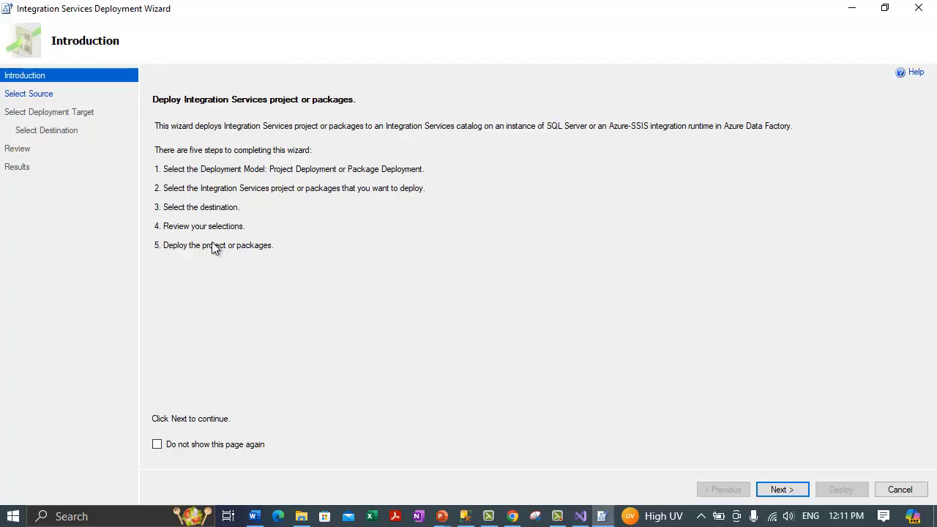
{"action": "left_click", "coordinate": [789, 492]}
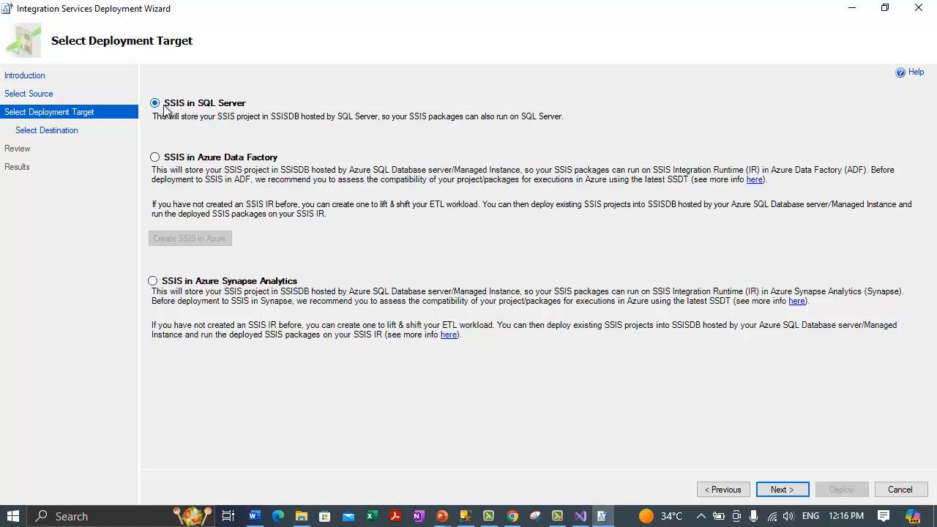
{"action": "left_click", "coordinate": [782, 490]}
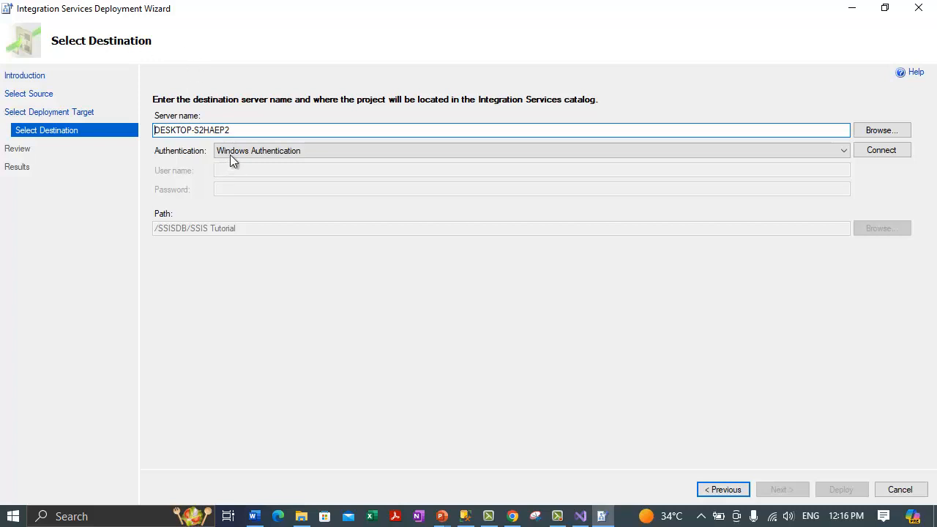
Step: Connect to the destination server DESKTOP-S2HAEP2 using Windows Authentication
{"action": "left_click_drag", "start_coordinate": [235, 130], "coordinate": [77, 121]}
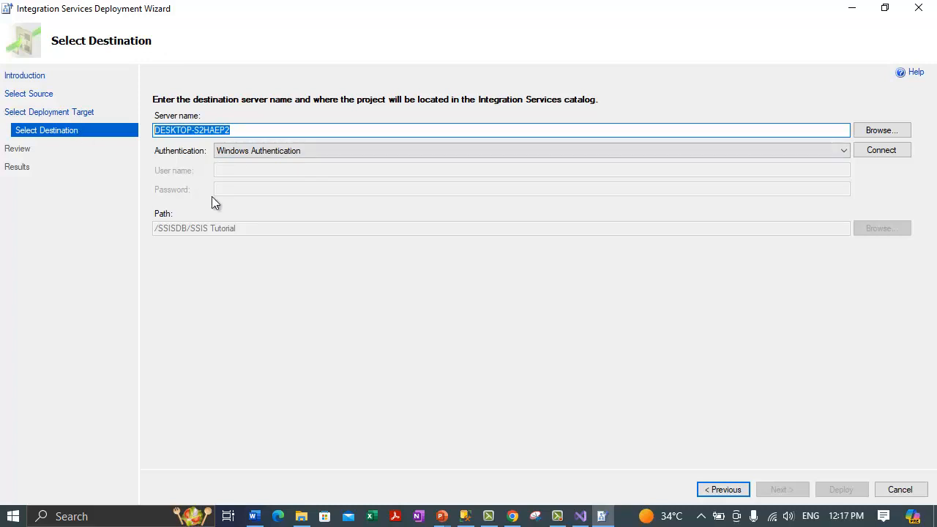
{"action": "left_click", "coordinate": [872, 152]}
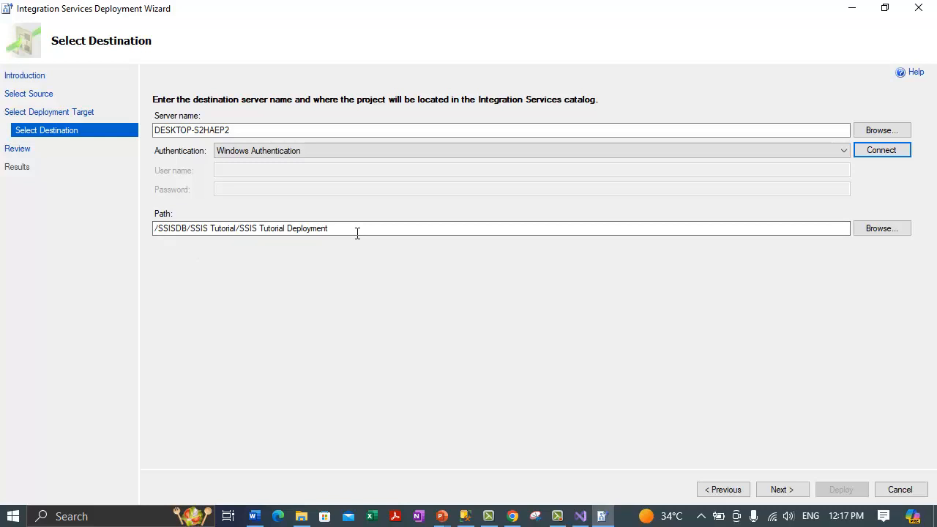
{"action": "left_click", "coordinate": [881, 156]}
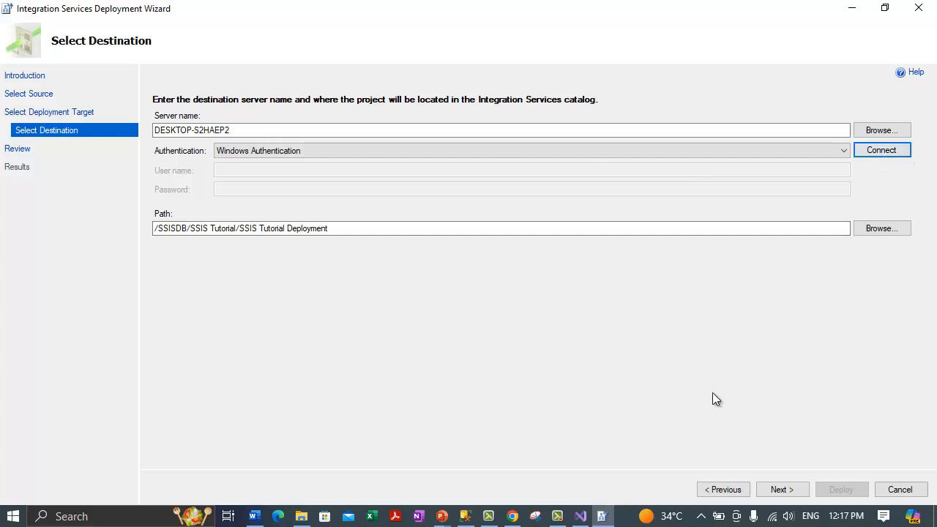
Step: Deploy the project to /SSISDB/SSIS Tutorial/SSIS Tutorial Deployment and close the deployment wizard
{"action": "left_click", "coordinate": [797, 490]}
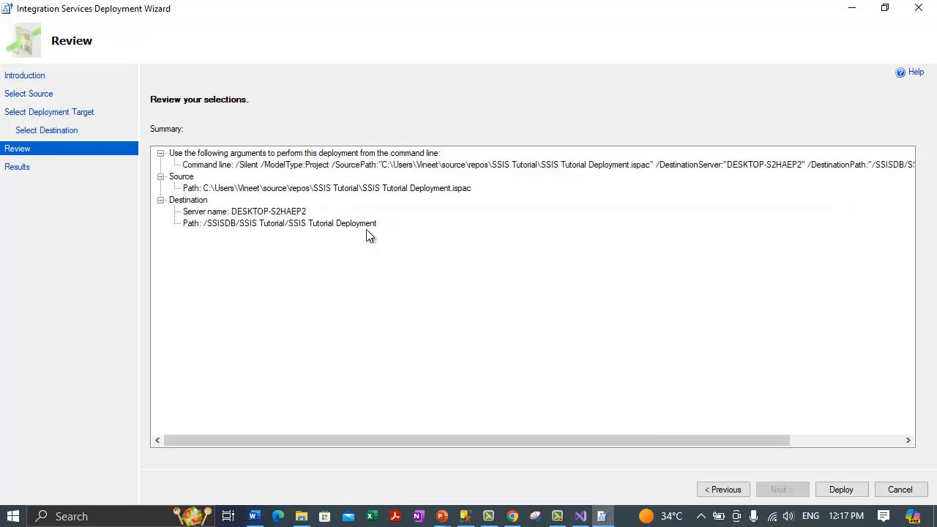
{"action": "left_click", "coordinate": [842, 490]}
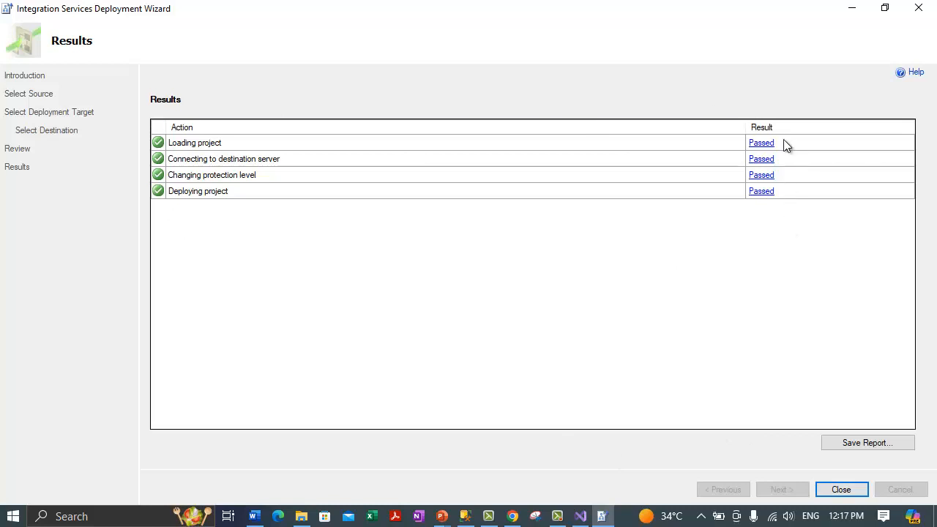
{"action": "left_click", "coordinate": [841, 490]}
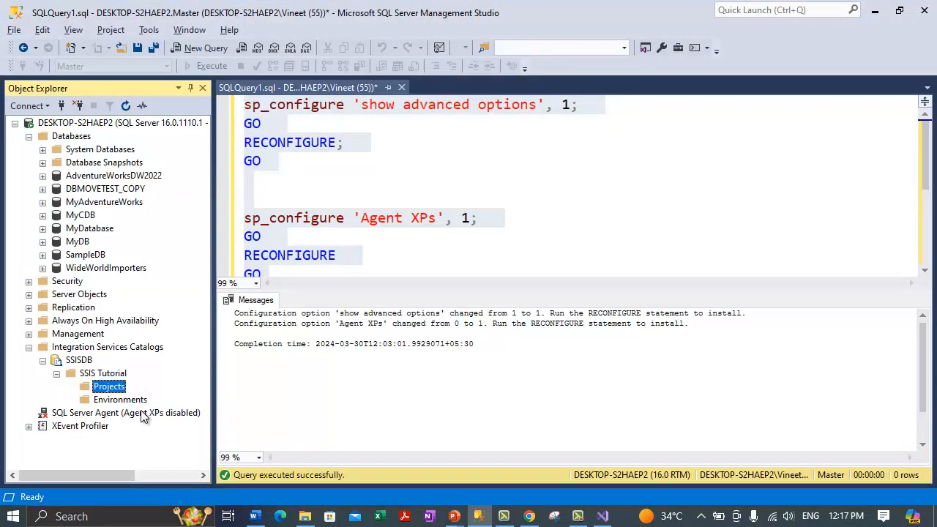
Step: Refresh the Integration Services Catalogs node and expand SSISDB down to the contents of the SSIS Tutorial folder
{"action": "right_click", "coordinate": [93, 350]}
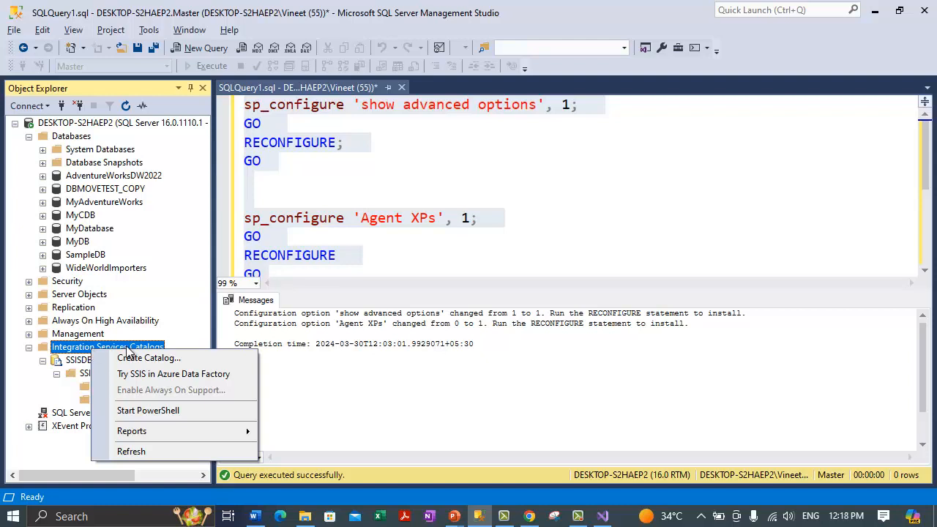
{"action": "left_click", "coordinate": [132, 450]}
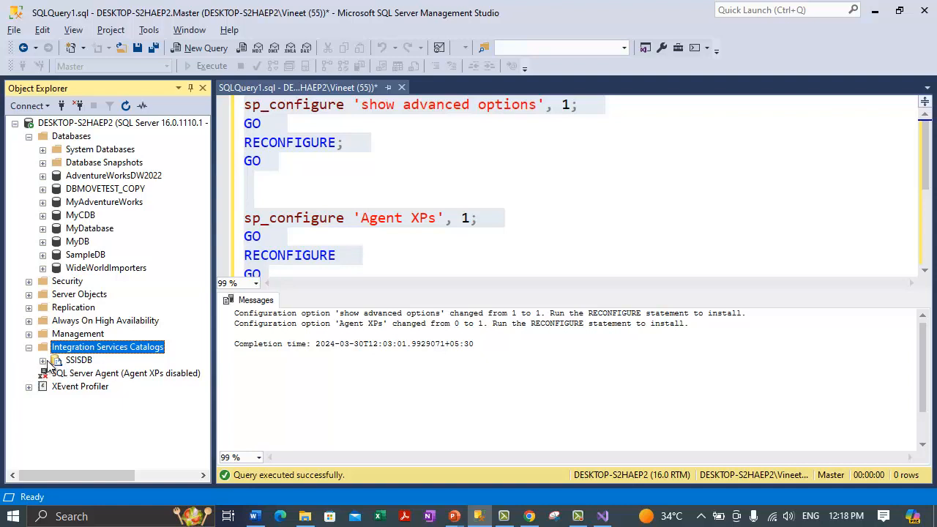
{"action": "left_click", "coordinate": [42, 361]}
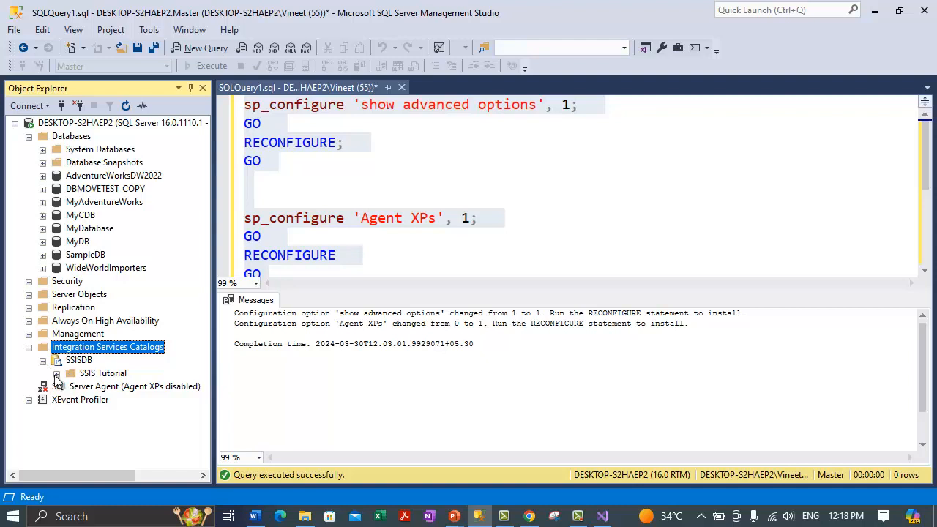
{"action": "left_click", "coordinate": [57, 373]}
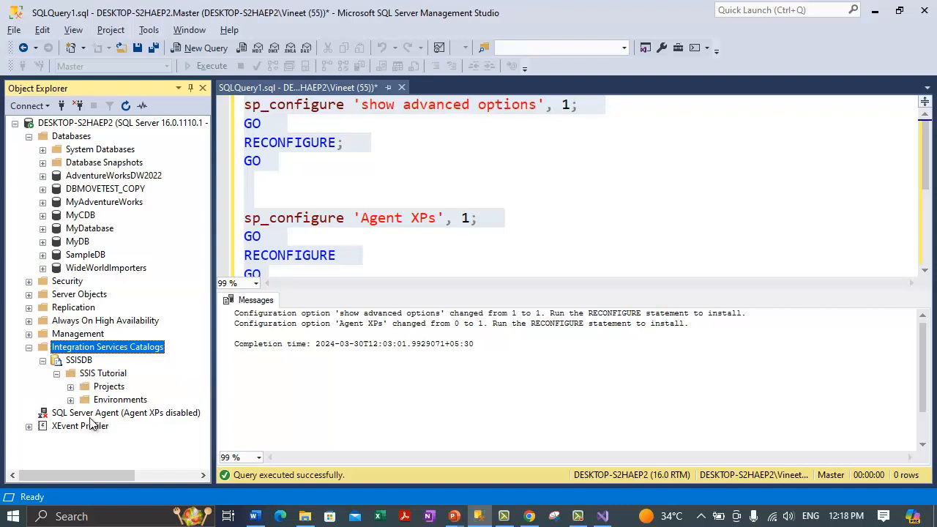
{"action": "left_click", "coordinate": [85, 377]}
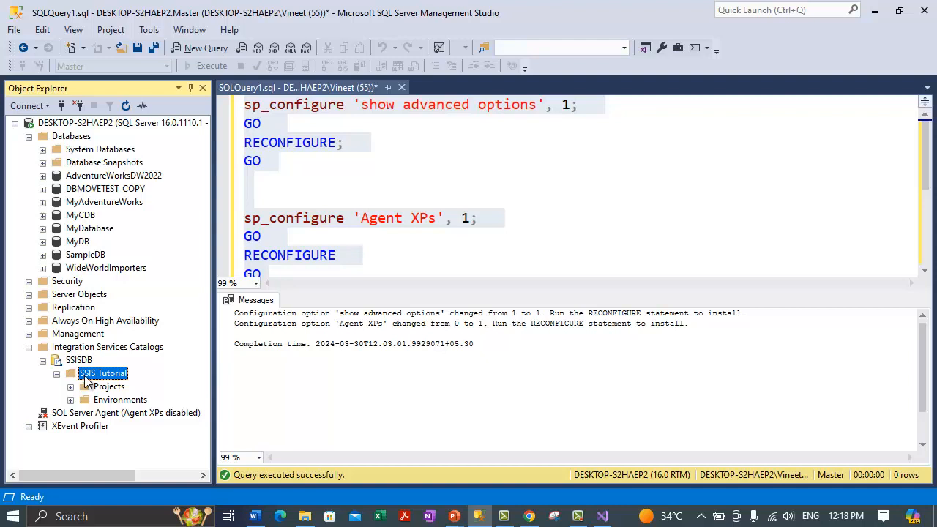
Step: Expand Projects and SSIS Tutorial Deployment down to the Lesson6.dtsx package, select it and widen the Object Explorer
{"action": "left_click", "coordinate": [71, 387]}
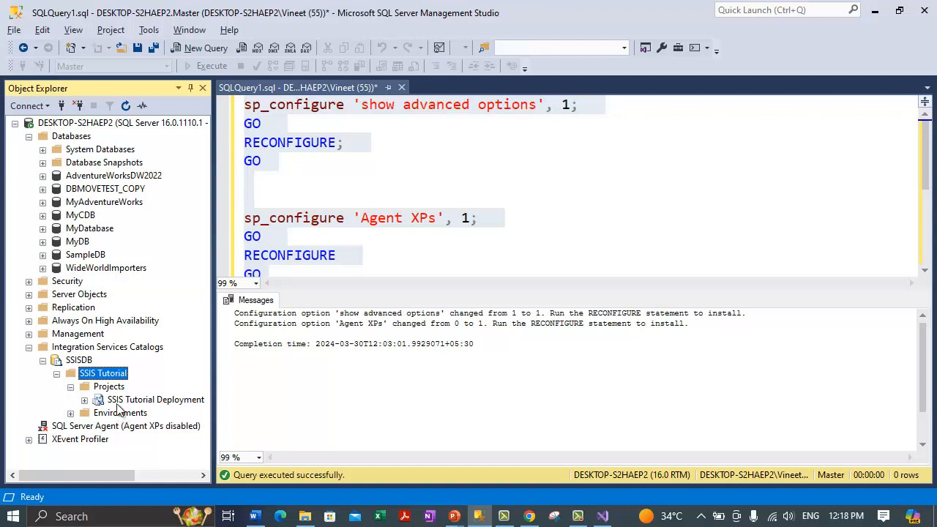
{"action": "left_click", "coordinate": [84, 399]}
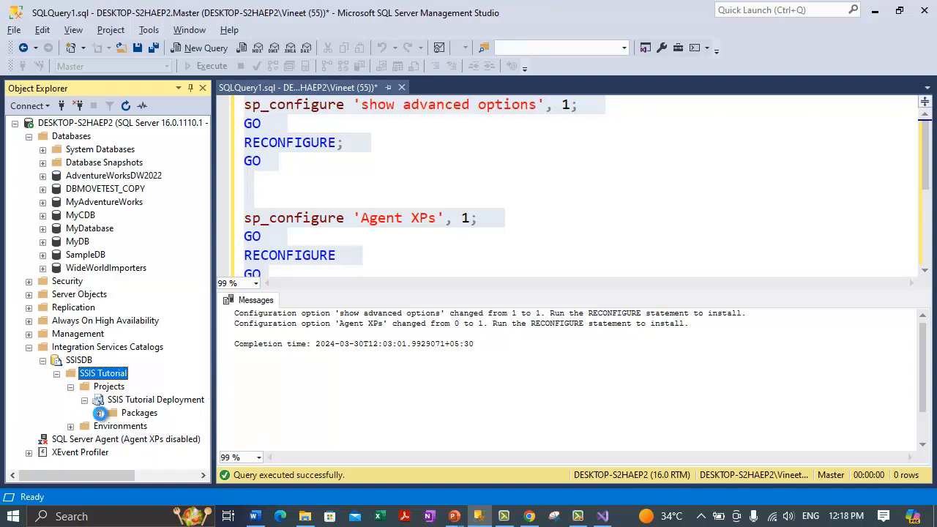
{"action": "left_click", "coordinate": [98, 413]}
{"action": "left_click", "coordinate": [158, 427]}
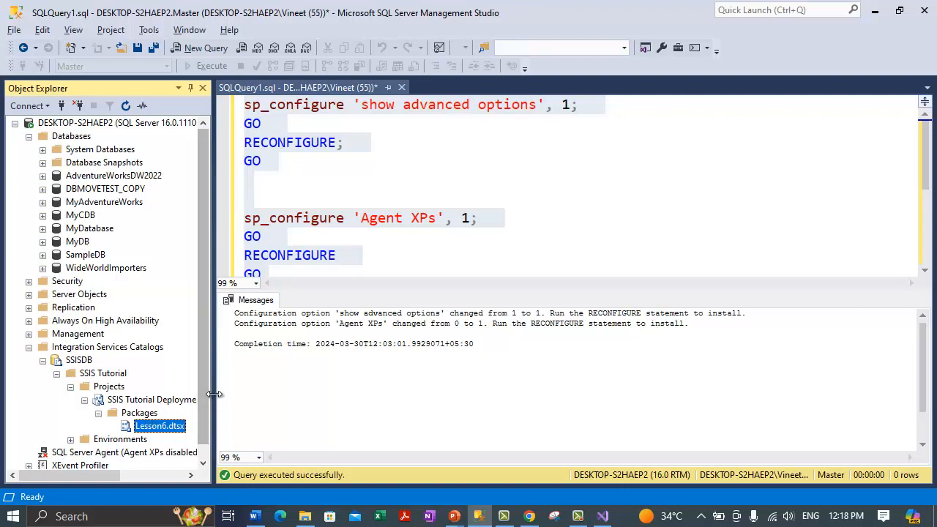
{"action": "left_click_drag", "start_coordinate": [214, 395], "coordinate": [316, 395]}
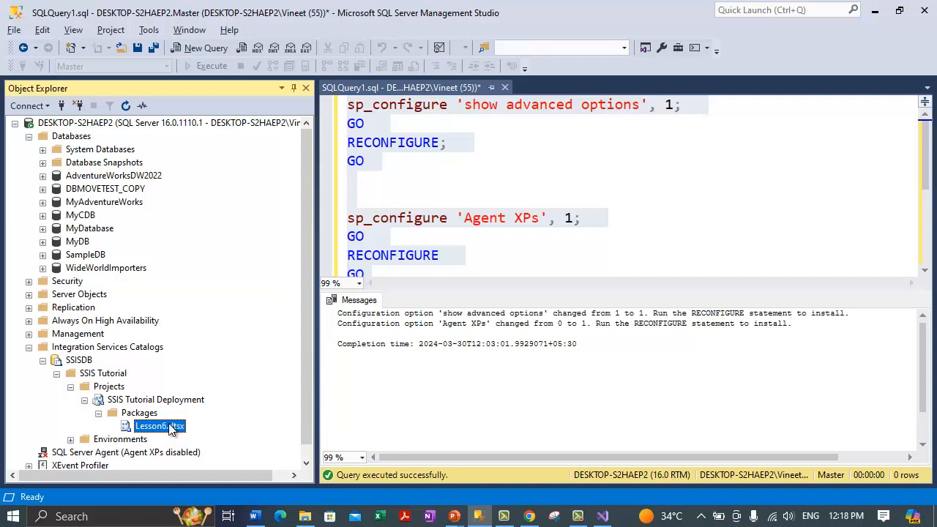
Step: Examine the container, name and value of the parameters in the Lesson6.dtsx configuration, and close it without changes
{"action": "right_click", "coordinate": [159, 433]}
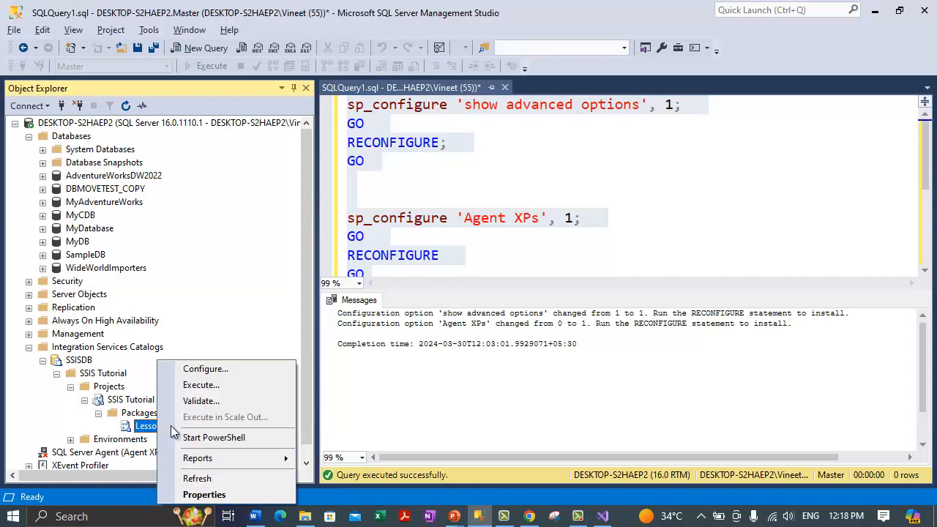
{"action": "left_click", "coordinate": [206, 367]}
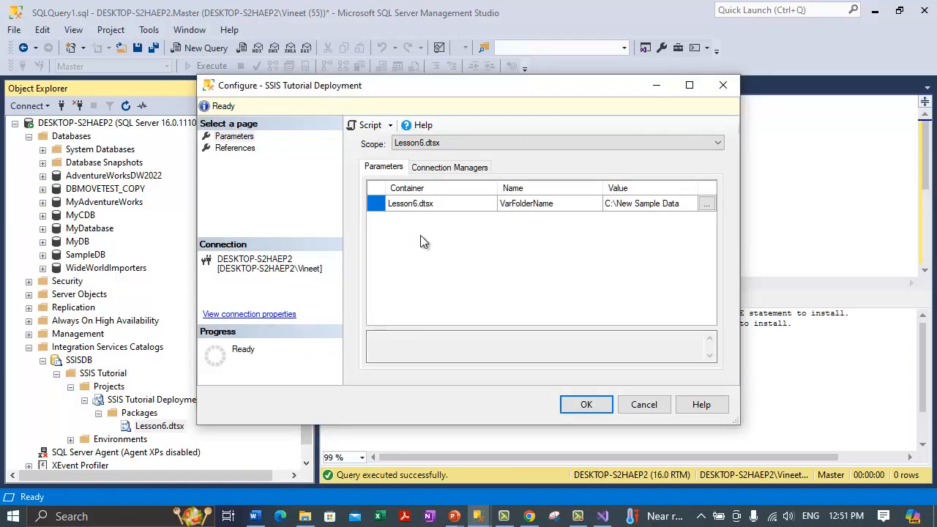
{"action": "left_click", "coordinate": [260, 138]}
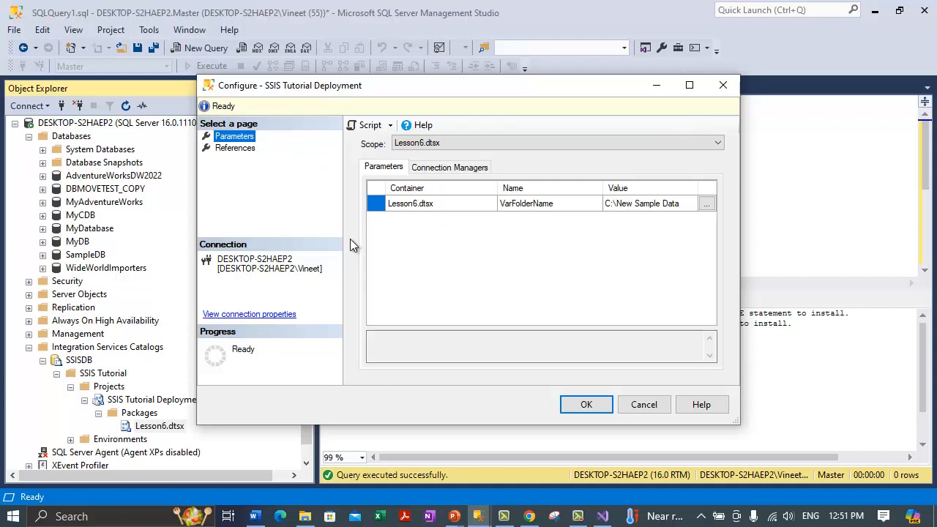
{"action": "left_click", "coordinate": [431, 209]}
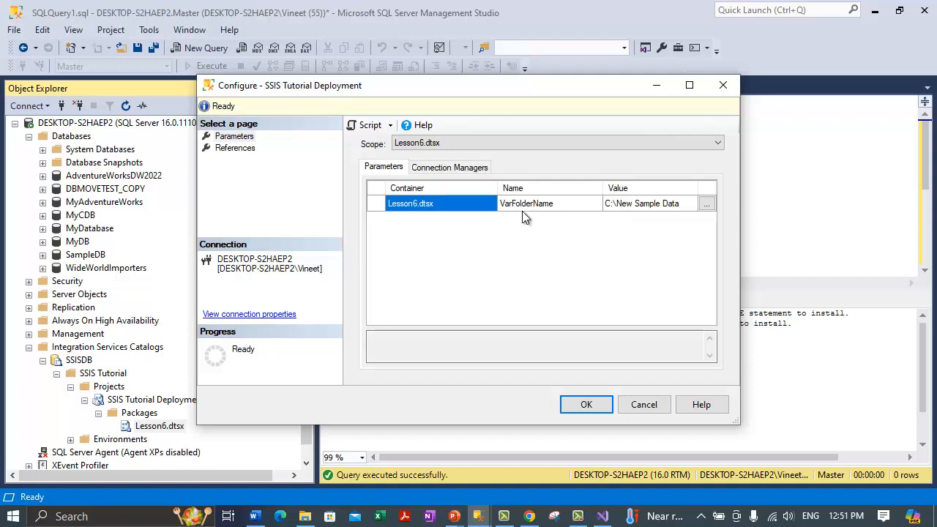
{"action": "left_click", "coordinate": [503, 205]}
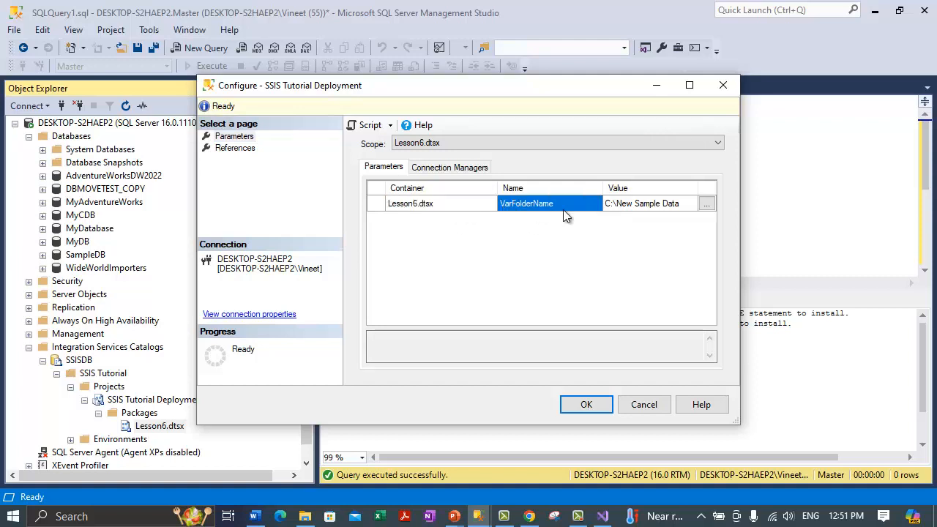
{"action": "left_click", "coordinate": [404, 189]}
{"action": "left_click", "coordinate": [402, 209]}
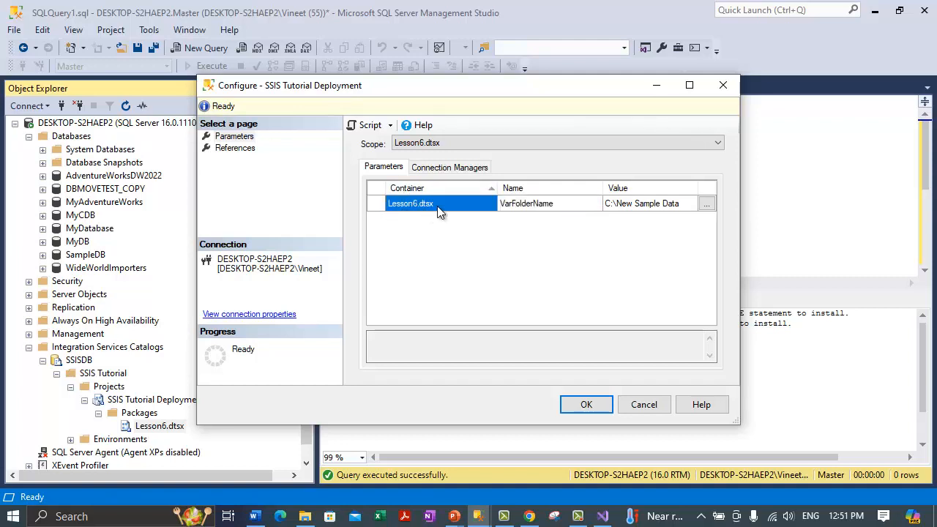
{"action": "left_click", "coordinate": [545, 210]}
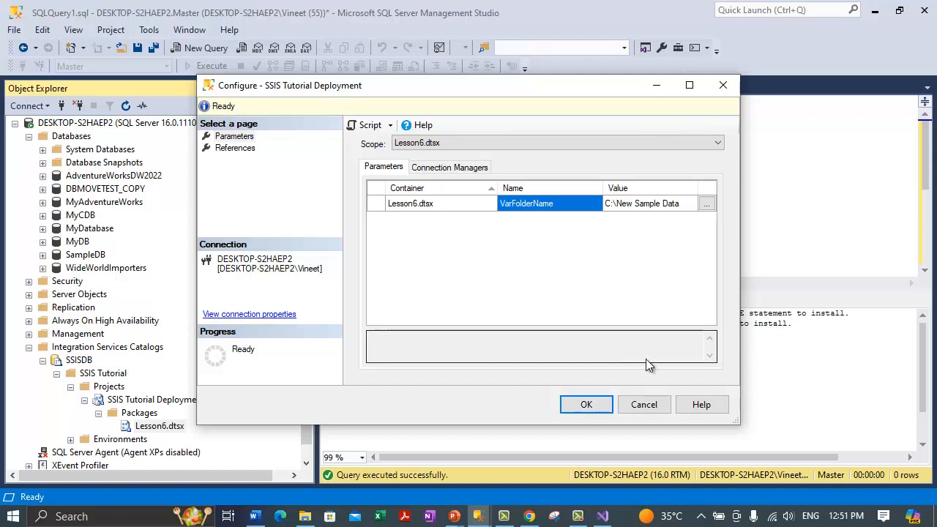
{"action": "left_click", "coordinate": [647, 408]}
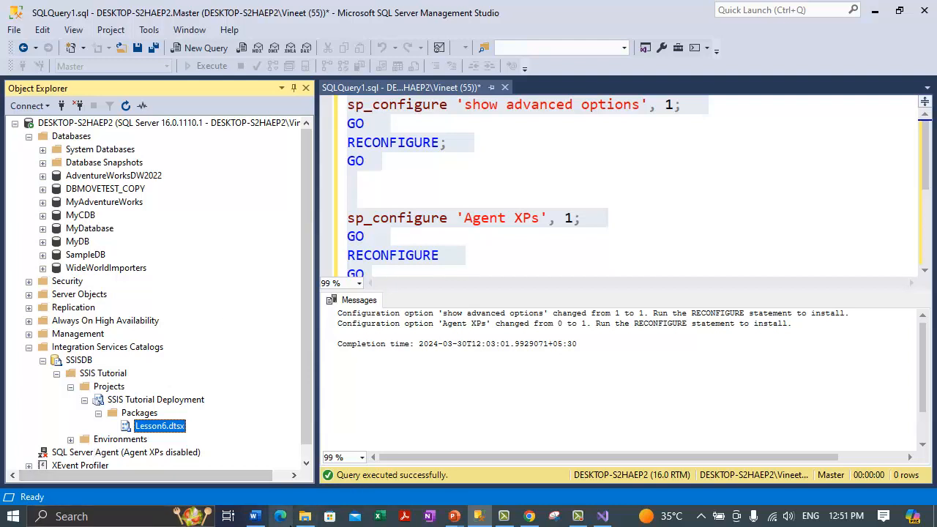
Step: Switch to File Explorer and create a folder named Sample Data Two at the root of Local Disk (C:)
{"action": "left_click", "coordinate": [304, 517]}
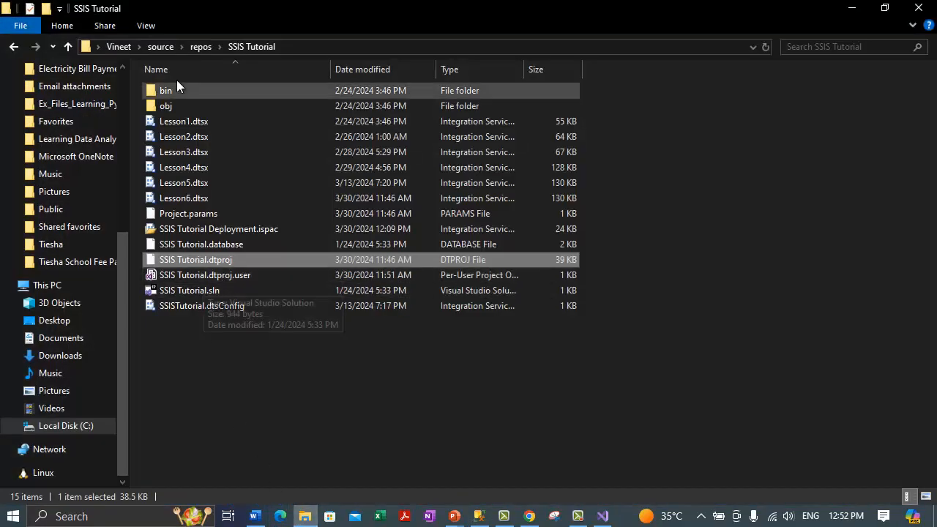
{"action": "left_click", "coordinate": [301, 49]}
{"action": "left_click", "coordinate": [208, 368]}
{"action": "left_click", "coordinate": [87, 427]}
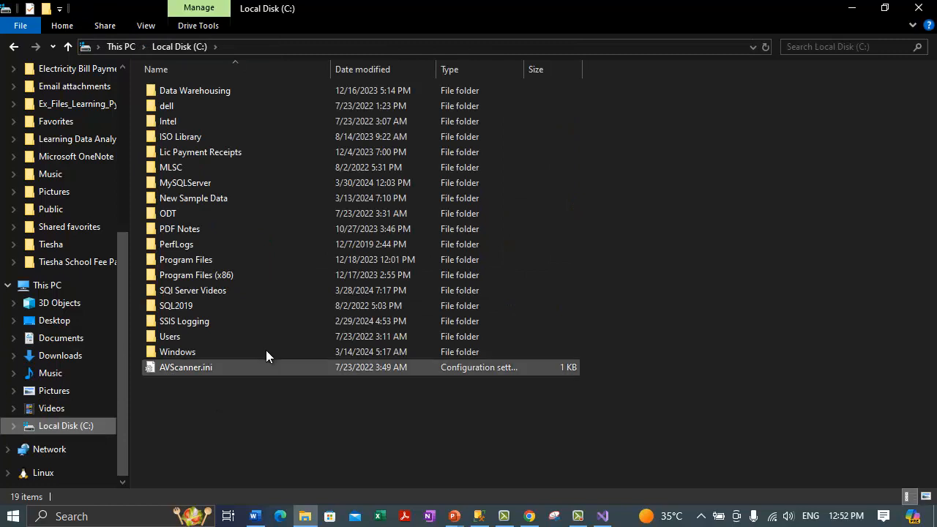
{"action": "right_click", "coordinate": [189, 402]}
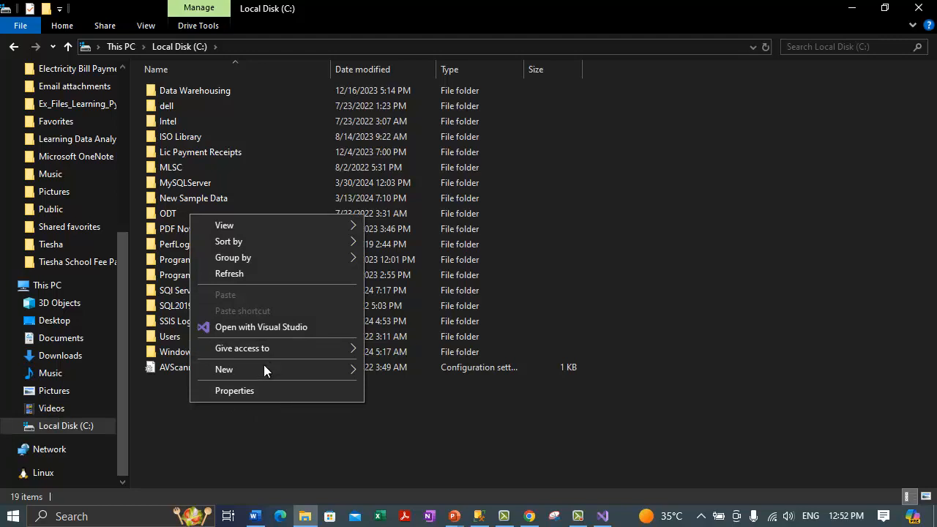
{"action": "mouse_move", "coordinate": [264, 370]}
{"action": "left_click", "coordinate": [443, 372]}
{"action": "type", "text": "S"}
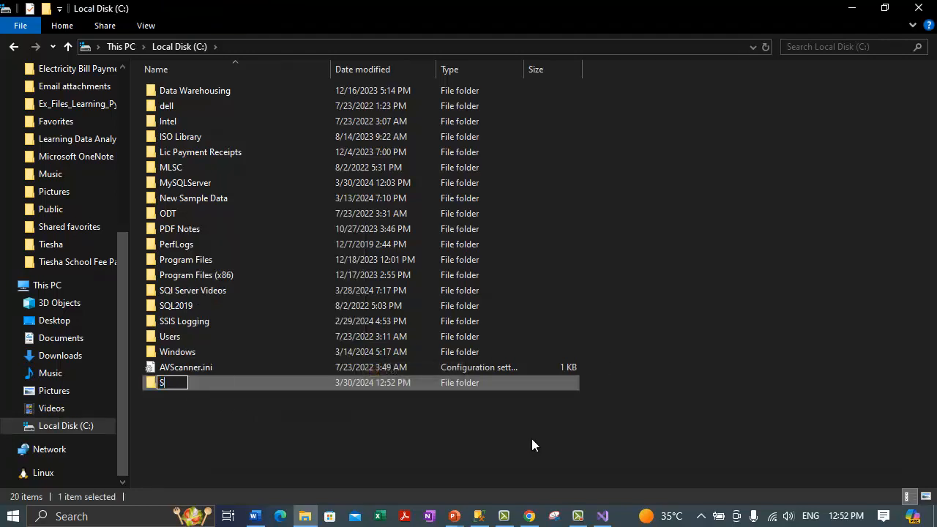
{"action": "type", "text": "ample Data Tw"}
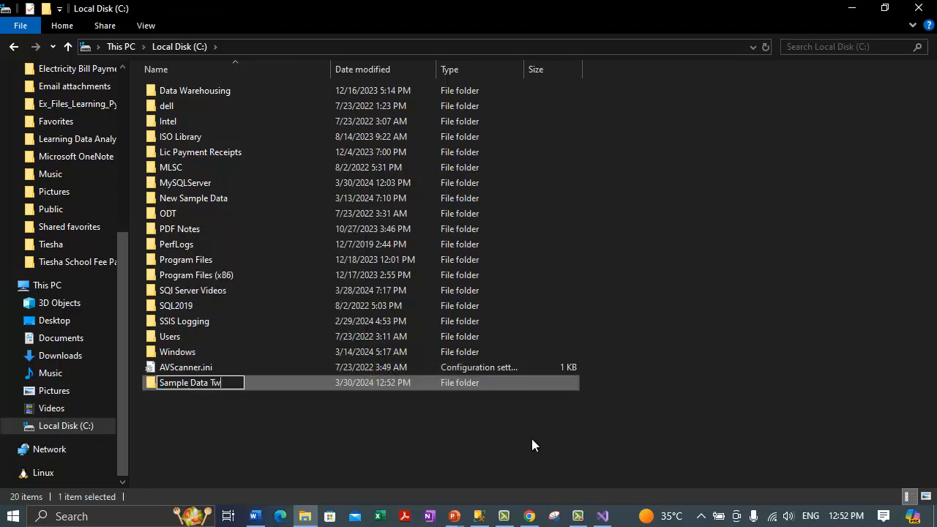
{"action": "type", "text": "o"}
{"action": "key", "text": "Return"}
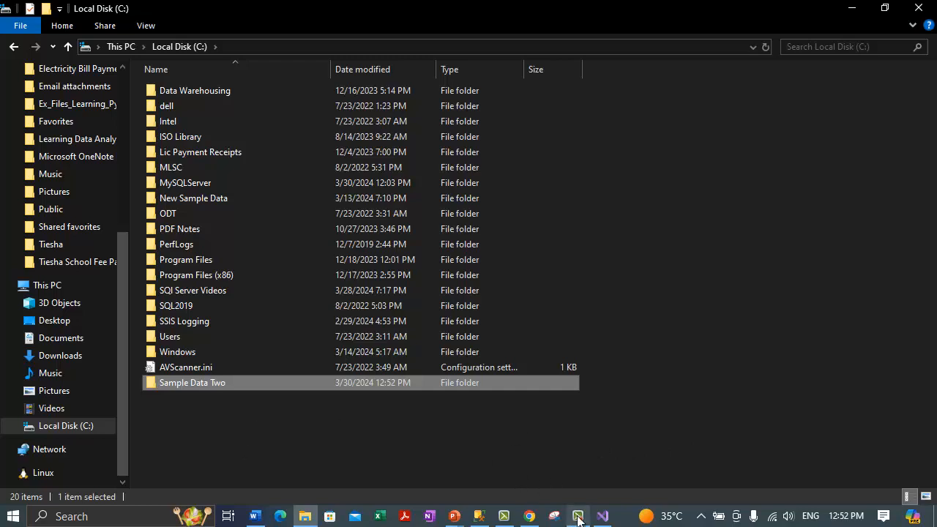
Step: Copy Currency_SAR.txt, Currency_USD.txt and Currency_VEB.txt from the ETL tutorial's Sample Data folder into C:\Sample Data Two
{"action": "mouse_move", "coordinate": [578, 520]}
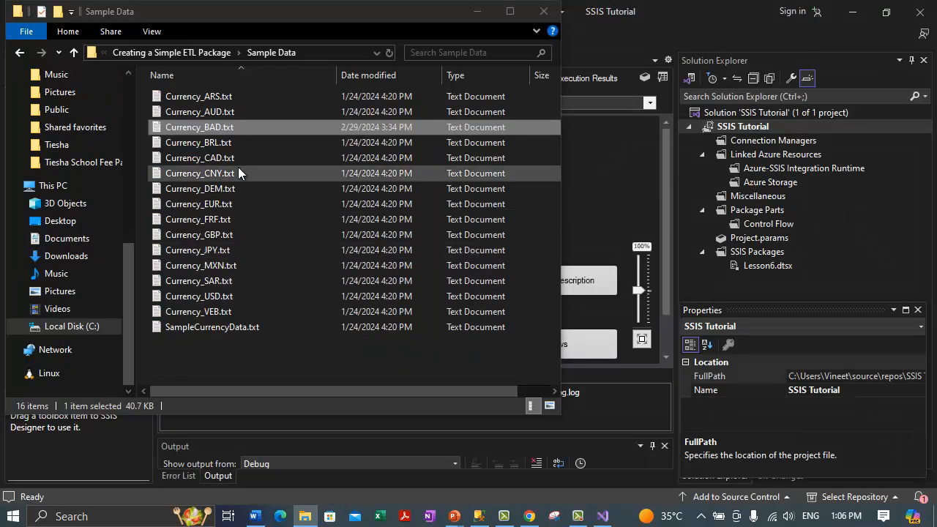
{"action": "double_click", "coordinate": [221, 21]}
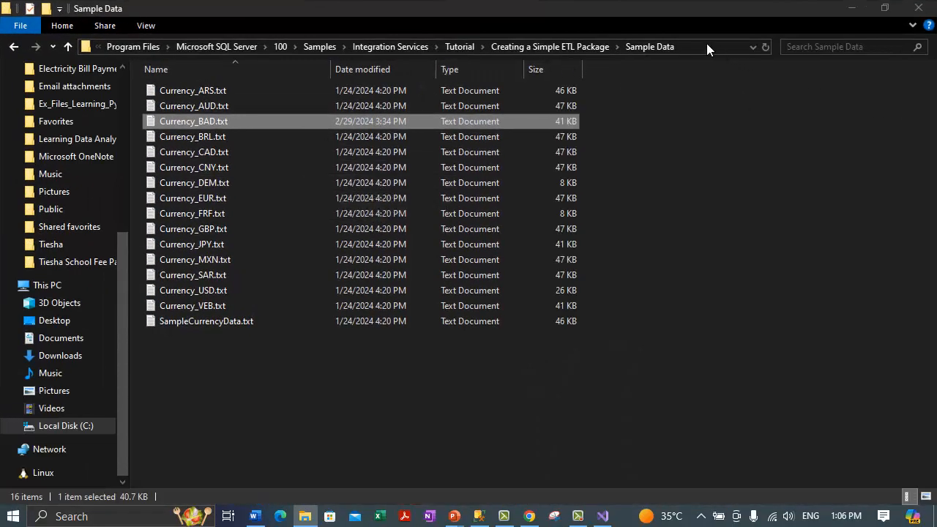
{"action": "left_click", "coordinate": [706, 46]}
{"action": "left_click", "coordinate": [661, 412]}
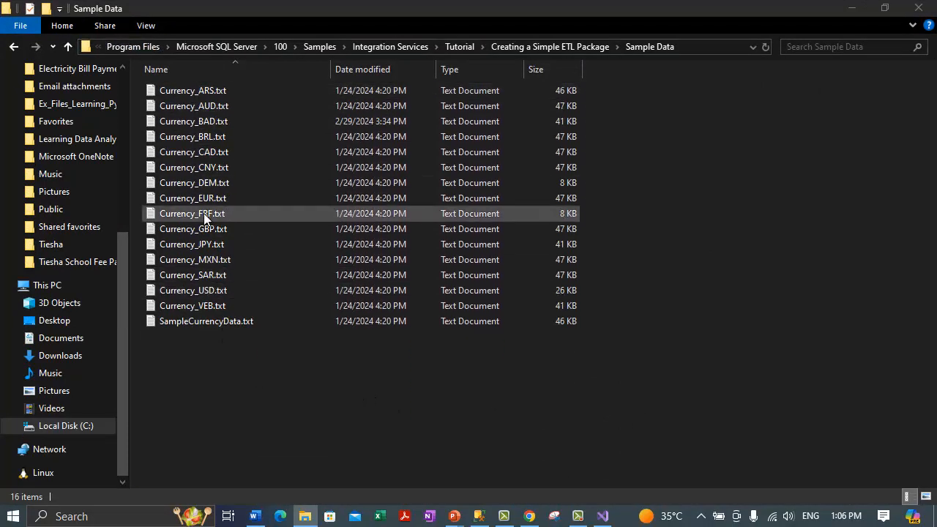
{"action": "left_click", "coordinate": [203, 302]}
{"action": "left_click", "coordinate": [208, 287], "text": "ctrl"}
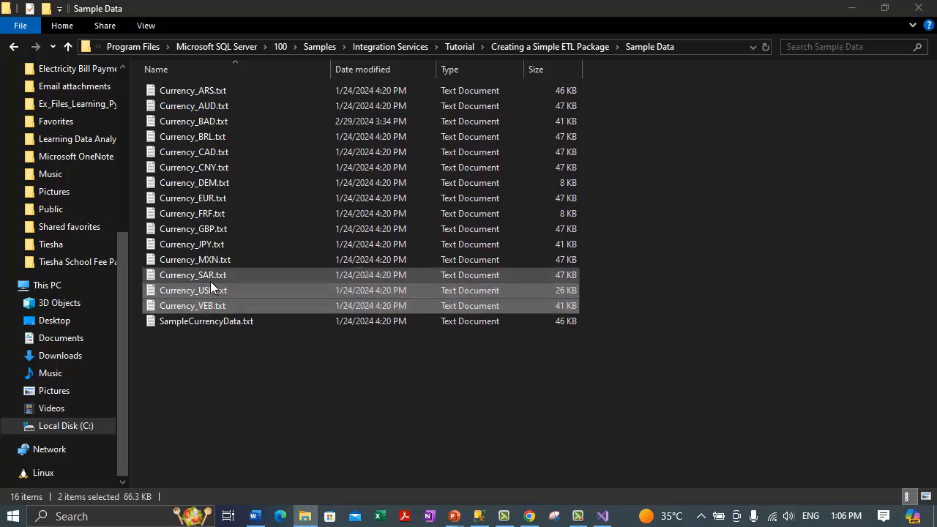
{"action": "left_click", "coordinate": [210, 279], "text": "ctrl"}
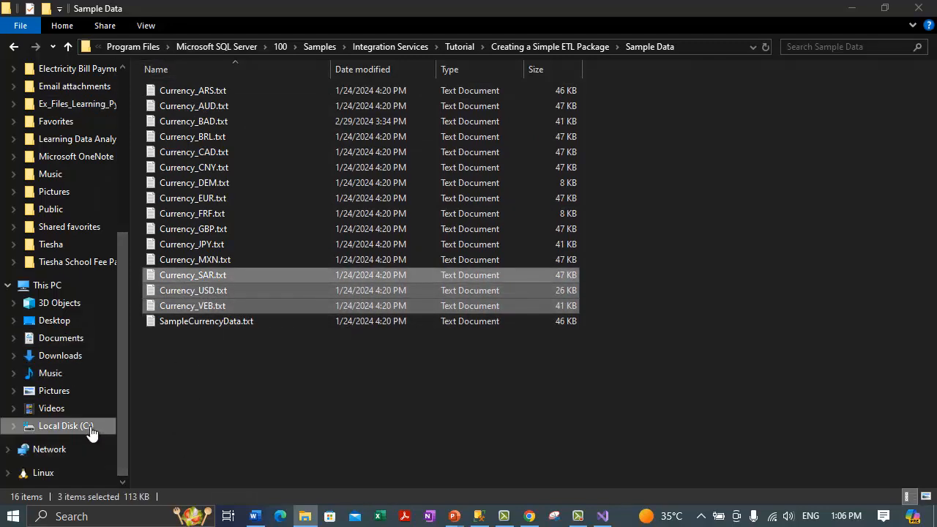
{"action": "left_click", "coordinate": [66, 425]}
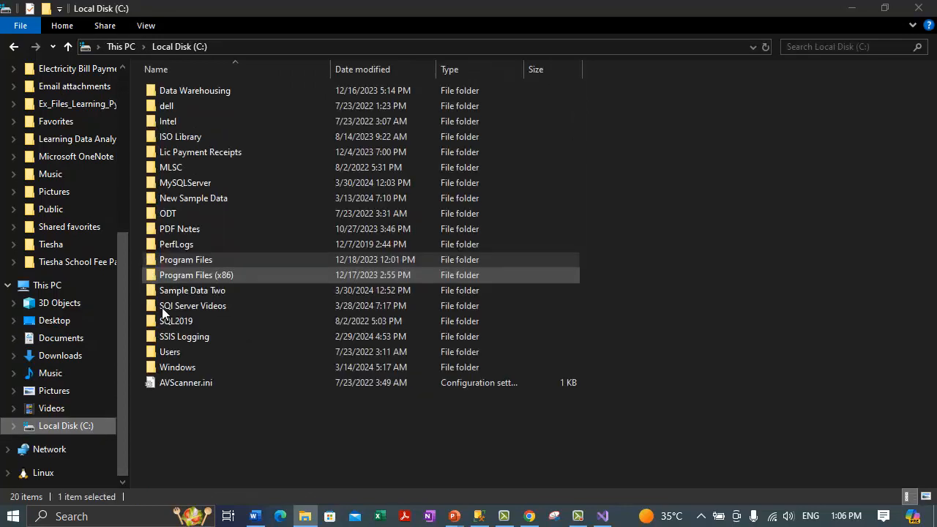
{"action": "double_click", "coordinate": [212, 290]}
{"action": "key", "text": "ctrl+v"}
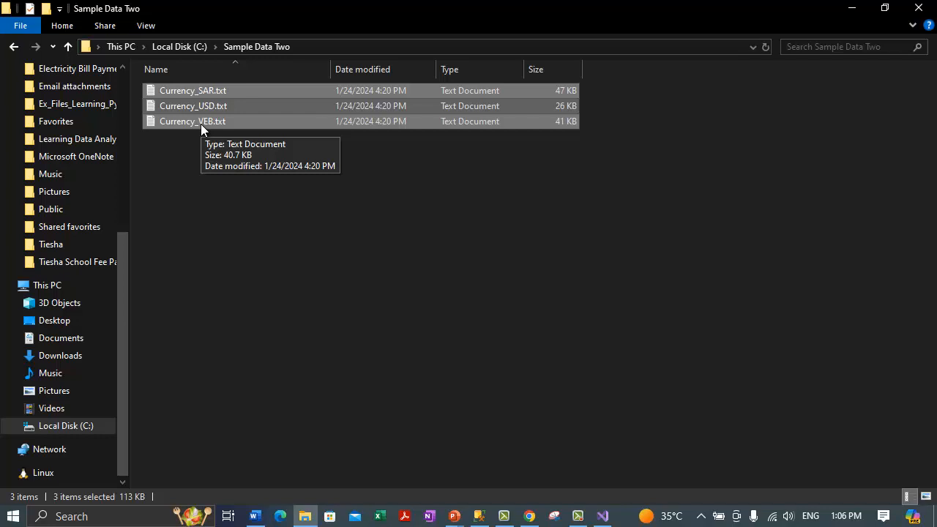
{"action": "left_click", "coordinate": [213, 229]}
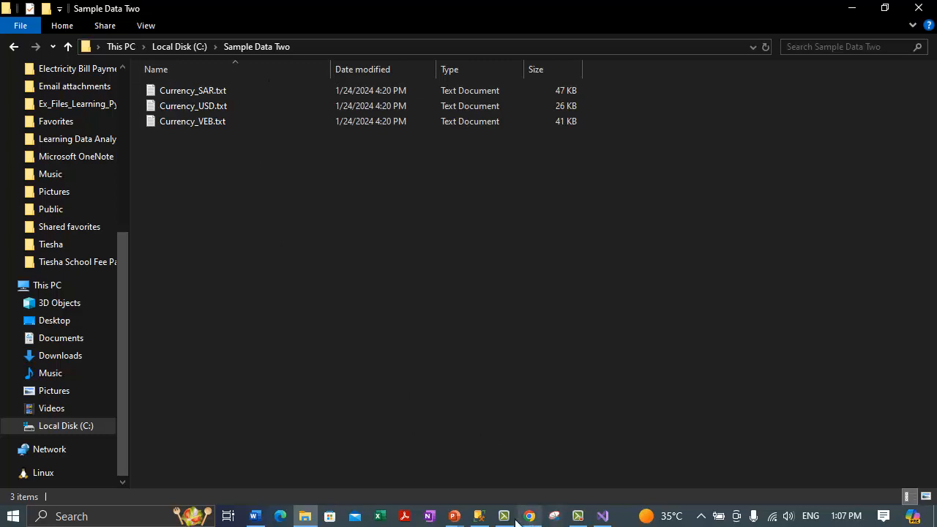
Step: Switch to SQL Server Management Studio and open the VarFolderName parameter of Lesson6.dtsx for a custom value
{"action": "left_click", "coordinate": [479, 516]}
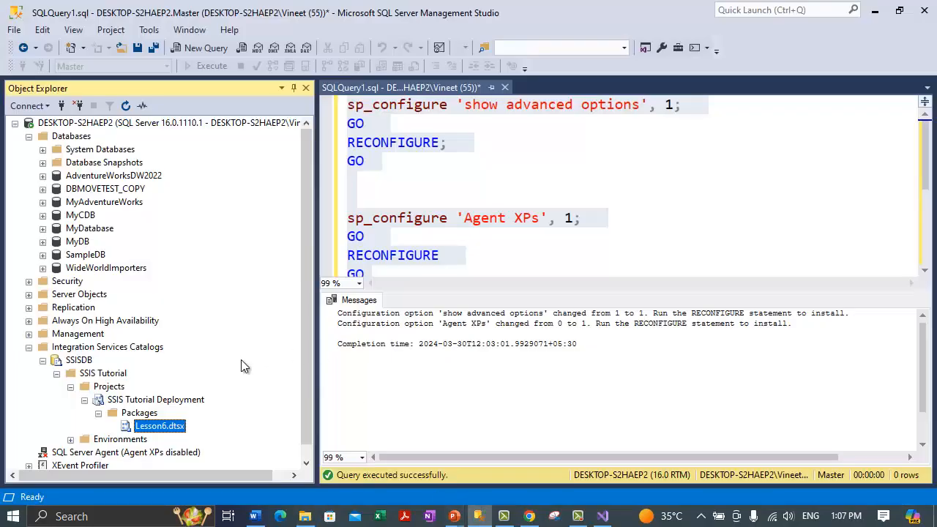
{"action": "right_click", "coordinate": [168, 432]}
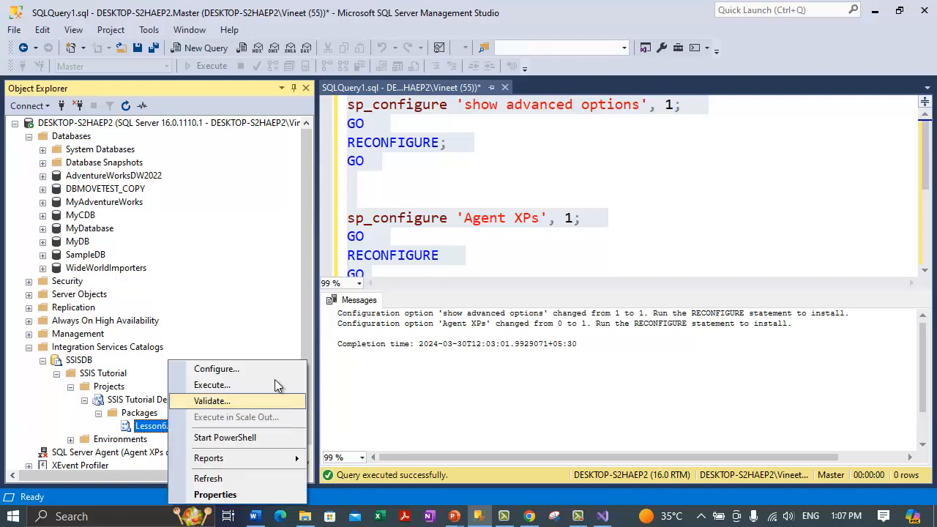
{"action": "left_click", "coordinate": [238, 369]}
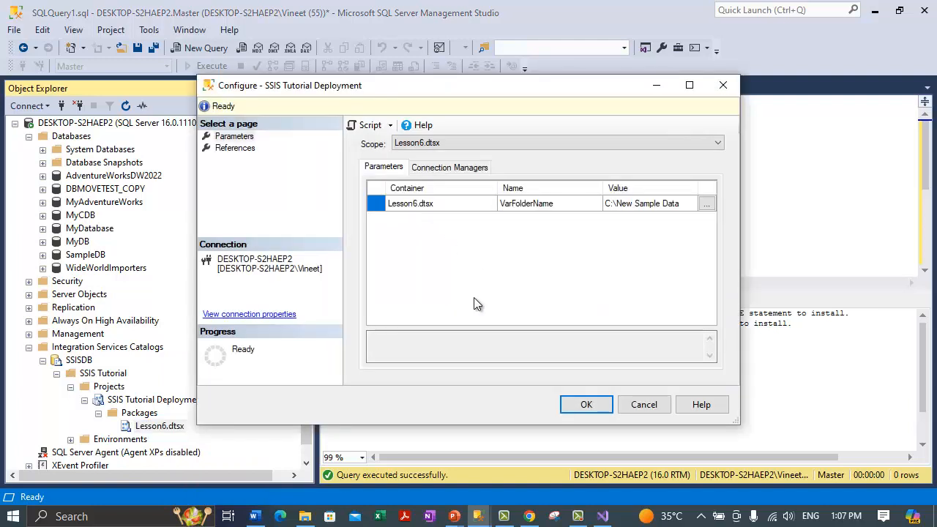
{"action": "left_click", "coordinate": [675, 204]}
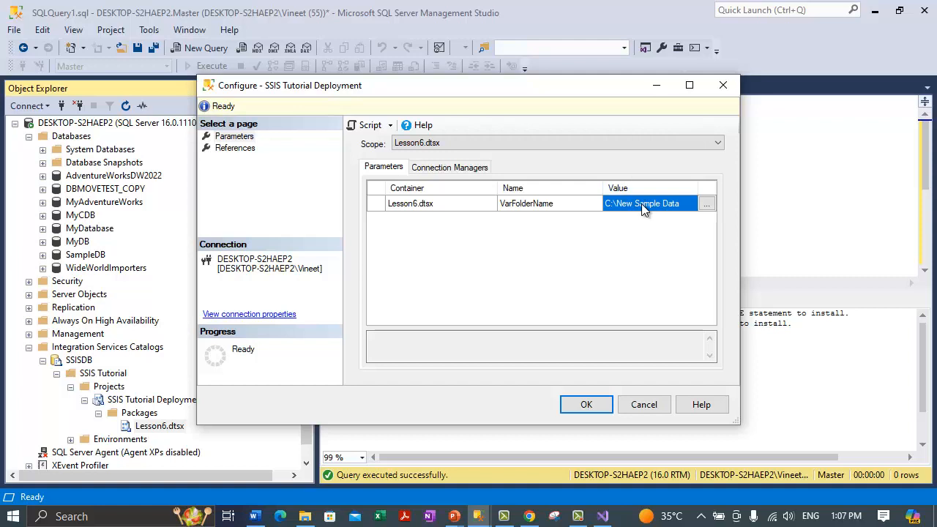
{"action": "left_click", "coordinate": [707, 205]}
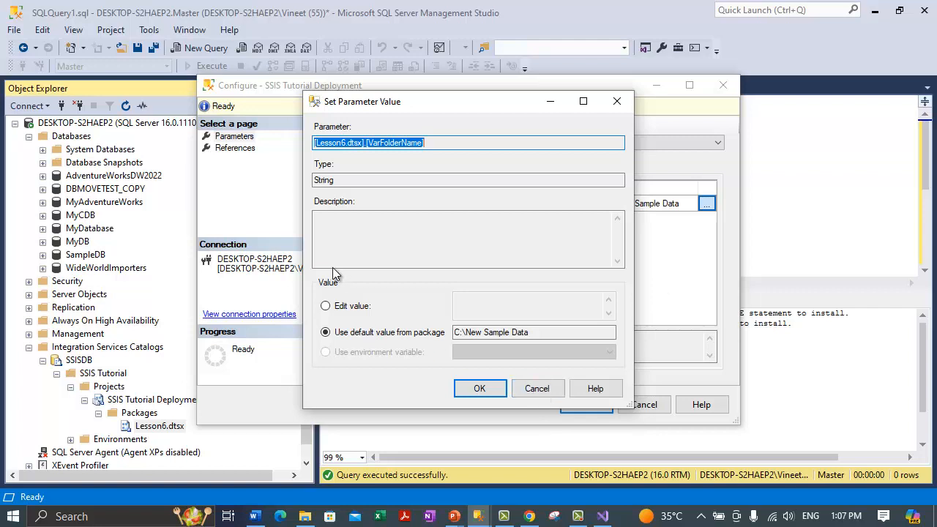
{"action": "left_click", "coordinate": [326, 306]}
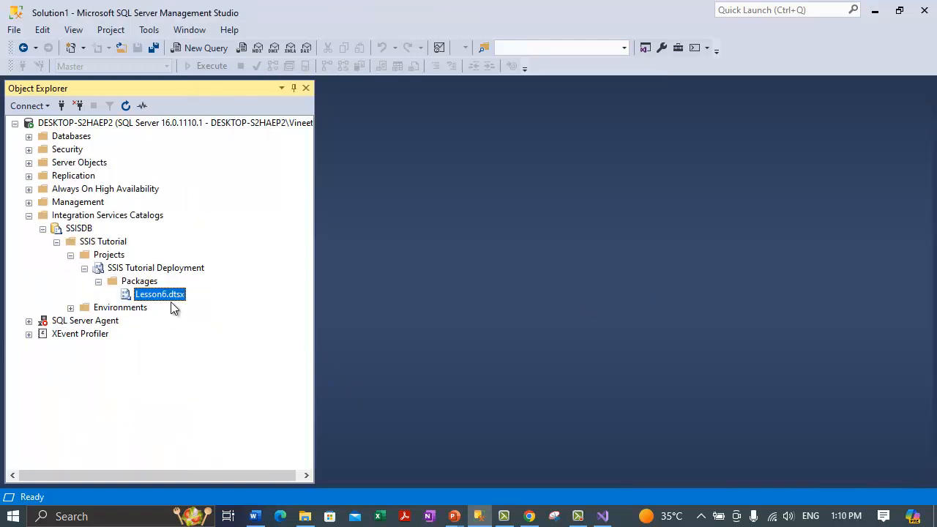
Step: Override the package default of Lesson6.dtsx's VarFolderName parameter with C:\Sample Data Two and save the configuration
{"action": "right_click", "coordinate": [170, 292]}
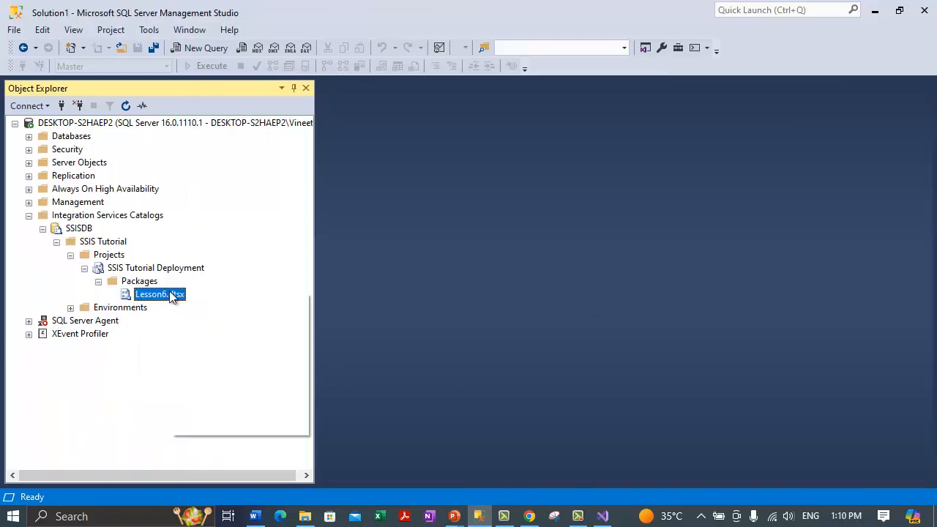
{"action": "left_click", "coordinate": [402, 289]}
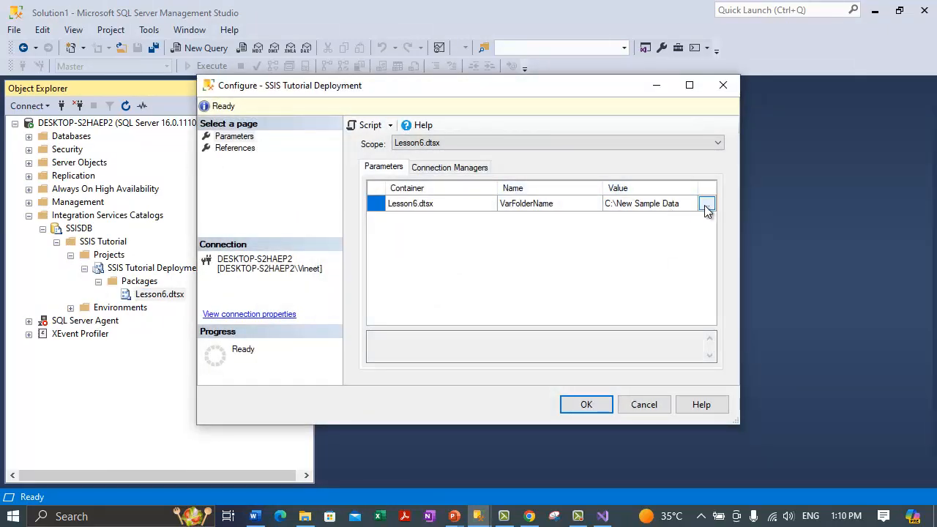
{"action": "left_click", "coordinate": [707, 205]}
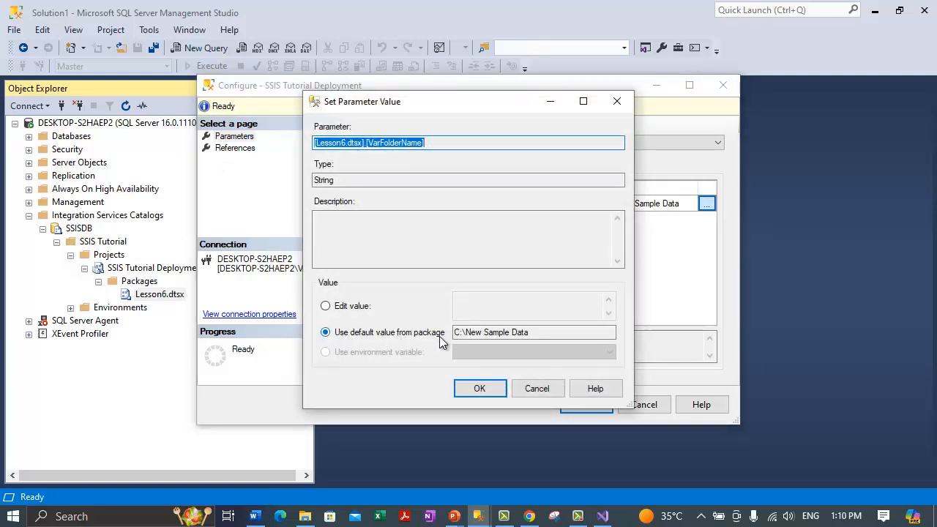
{"action": "left_click_drag", "start_coordinate": [533, 333], "coordinate": [413, 327]}
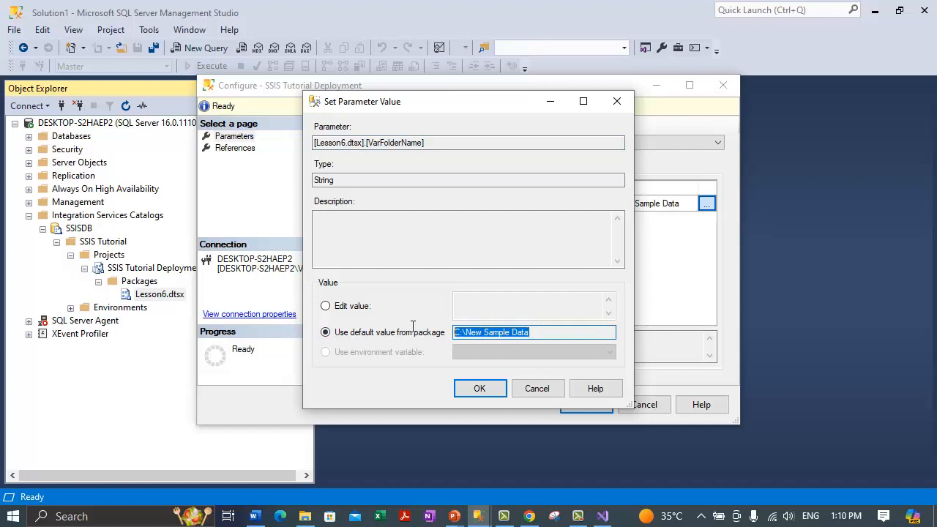
{"action": "left_click", "coordinate": [325, 306]}
{"action": "left_click", "coordinate": [503, 298]}
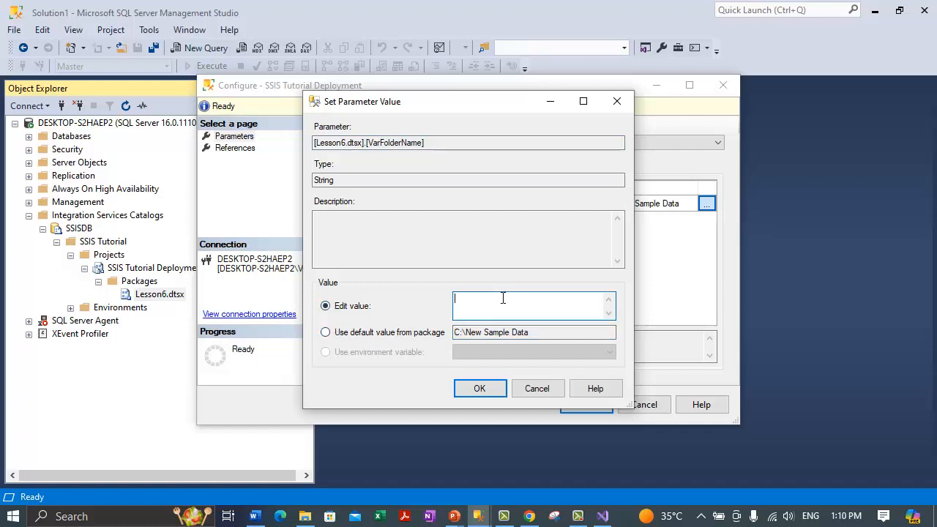
{"action": "type", "text": "C:\\Sample Data Two"}
{"action": "left_click", "coordinate": [501, 390]}
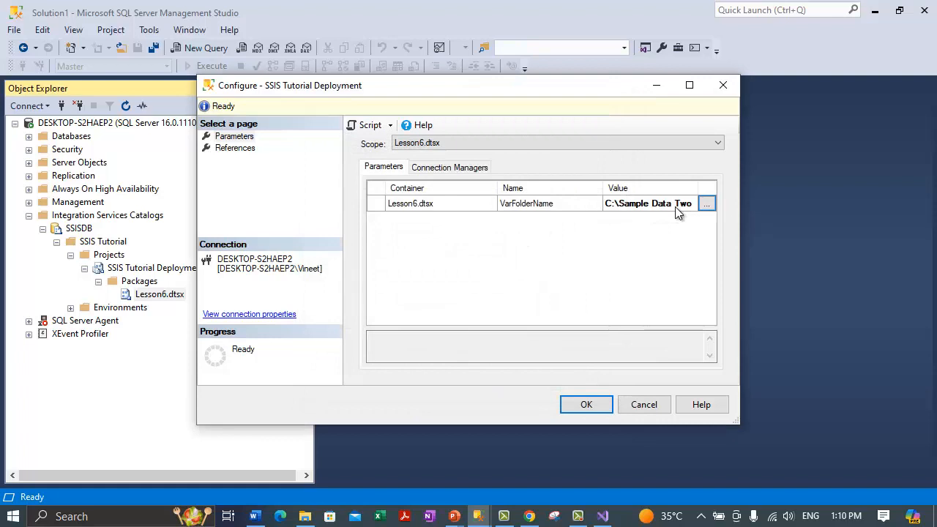
{"action": "left_click", "coordinate": [591, 405]}
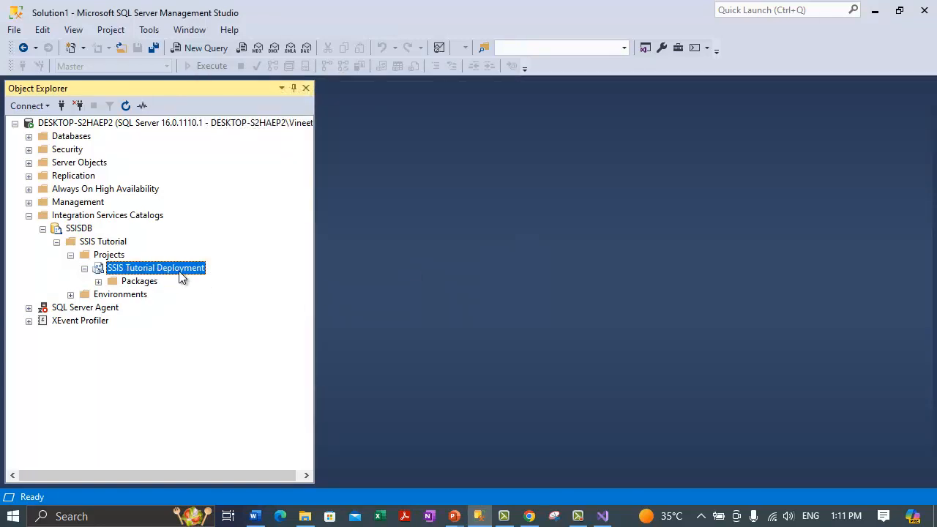
Step: Expand Packages, check the VarFolderName value in the Lesson6.dtsx configuration, and close it without changes
{"action": "left_click", "coordinate": [99, 281]}
{"action": "left_click", "coordinate": [160, 296]}
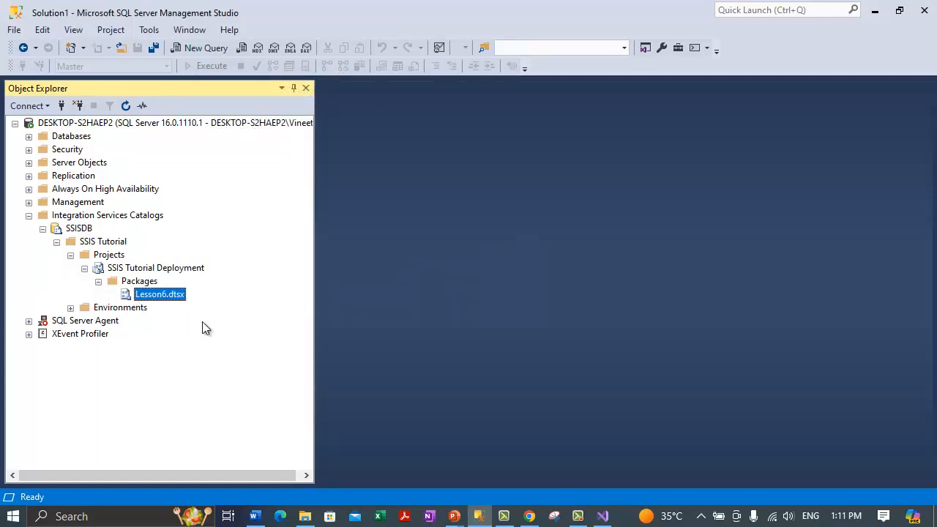
{"action": "right_click", "coordinate": [152, 295]}
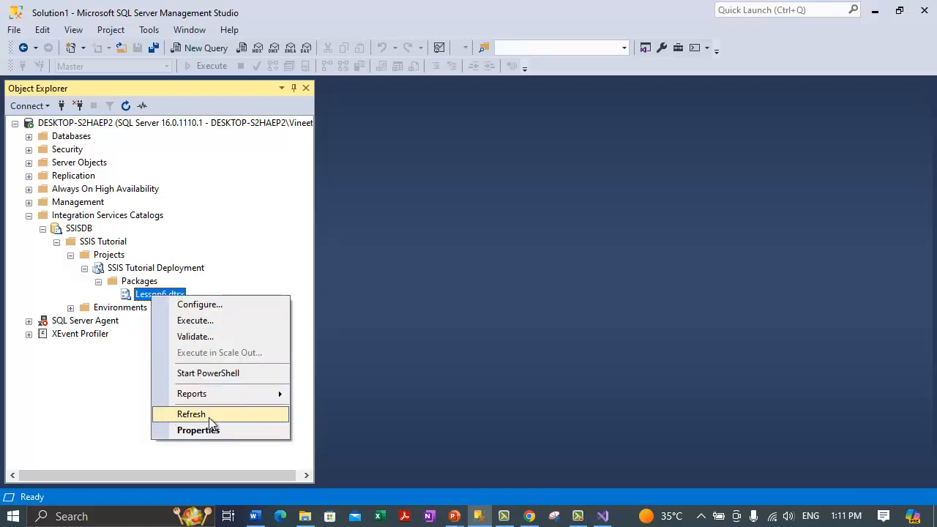
{"action": "left_click", "coordinate": [221, 310]}
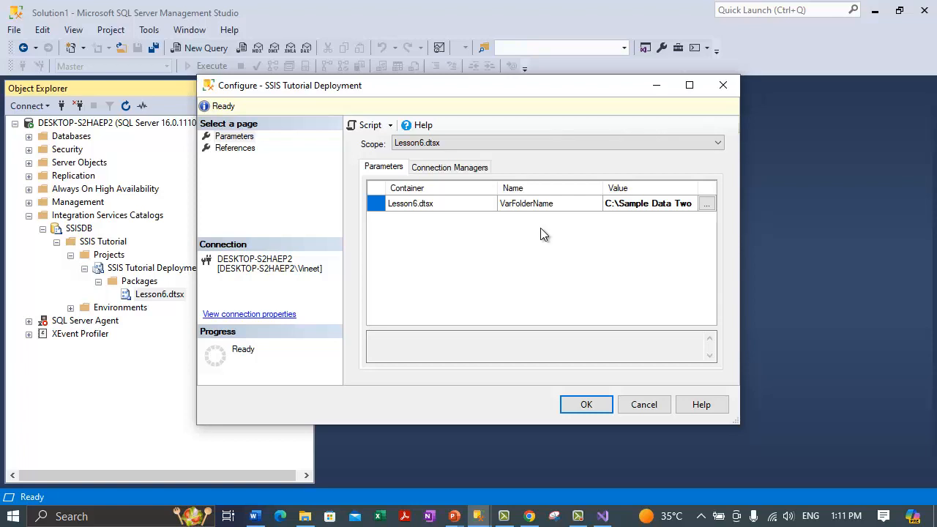
{"action": "left_click", "coordinate": [650, 405]}
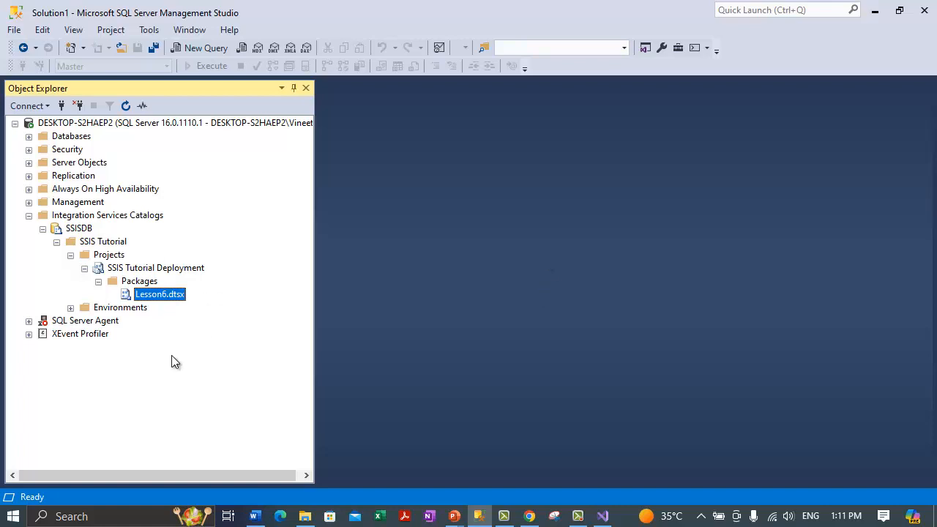
Step: Execute the Lesson6.dtsx package with its configured parameter value and open the Overview report for the run
{"action": "right_click", "coordinate": [165, 300]}
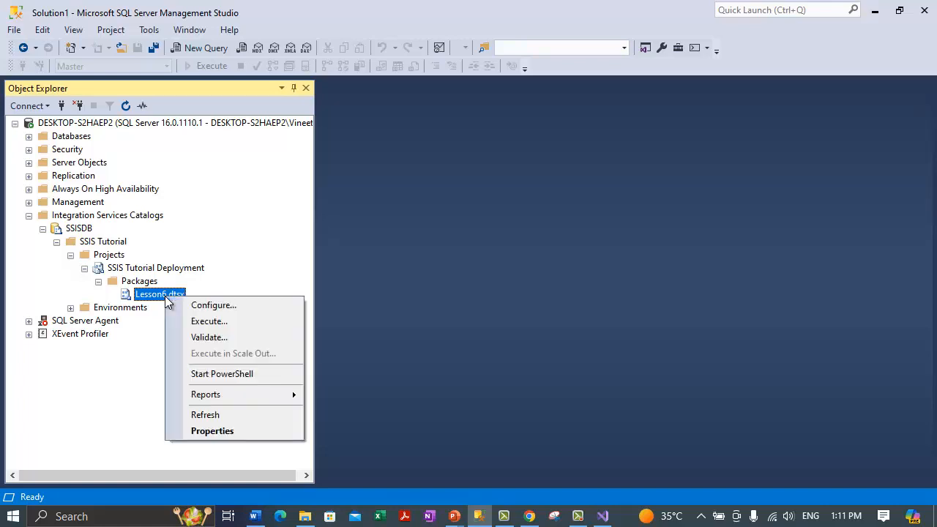
{"action": "left_click", "coordinate": [212, 325]}
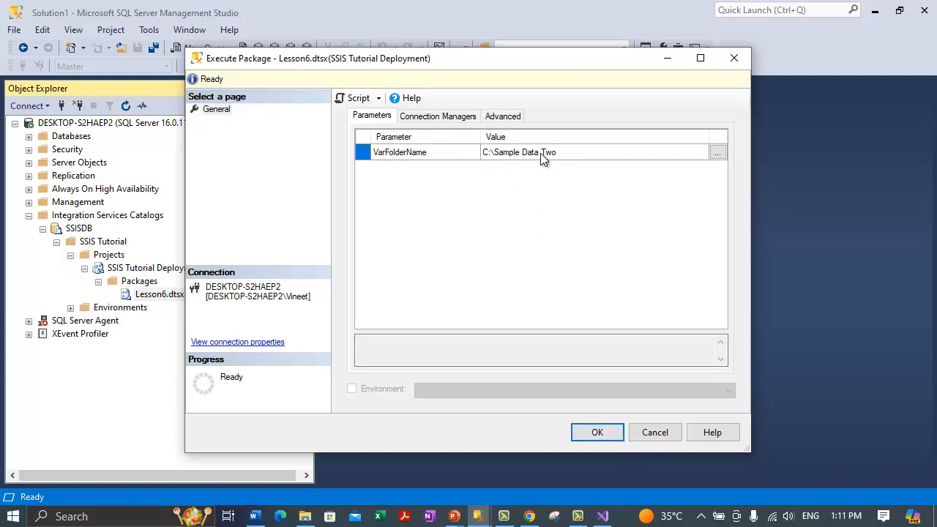
{"action": "left_click", "coordinate": [599, 432]}
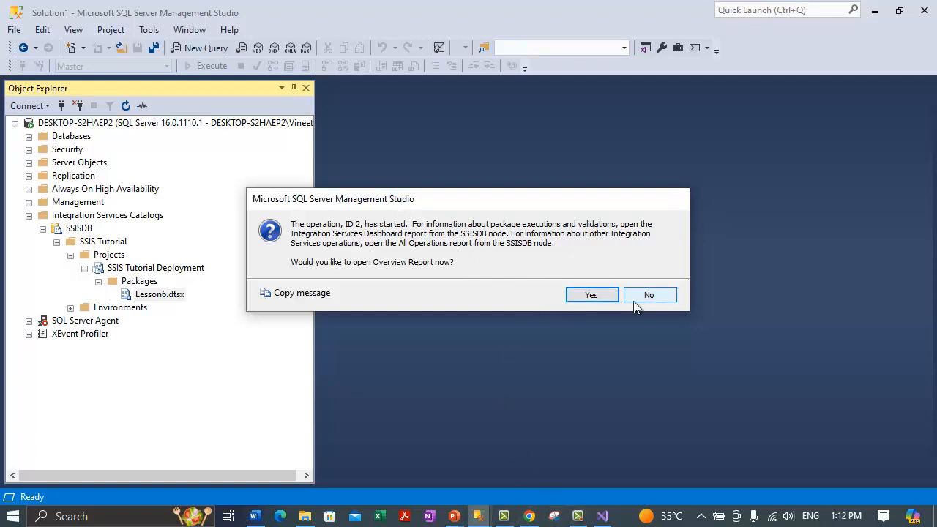
{"action": "left_click", "coordinate": [592, 295]}
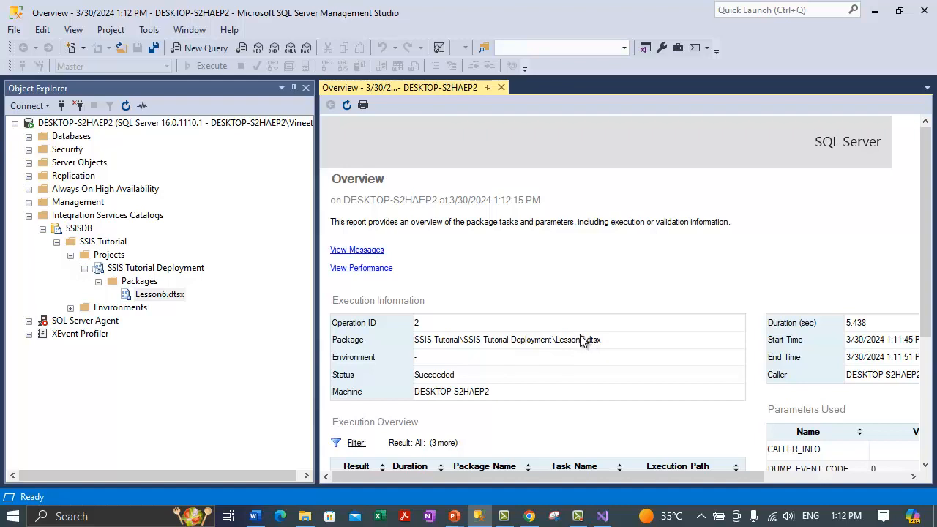
Step: Examine the execution information, task results and parameters used in the Overview report, narrowing the Object Explorer for more room
{"action": "scroll", "coordinate": [560, 344], "scroll_direction": "down", "scroll_amount": 1}
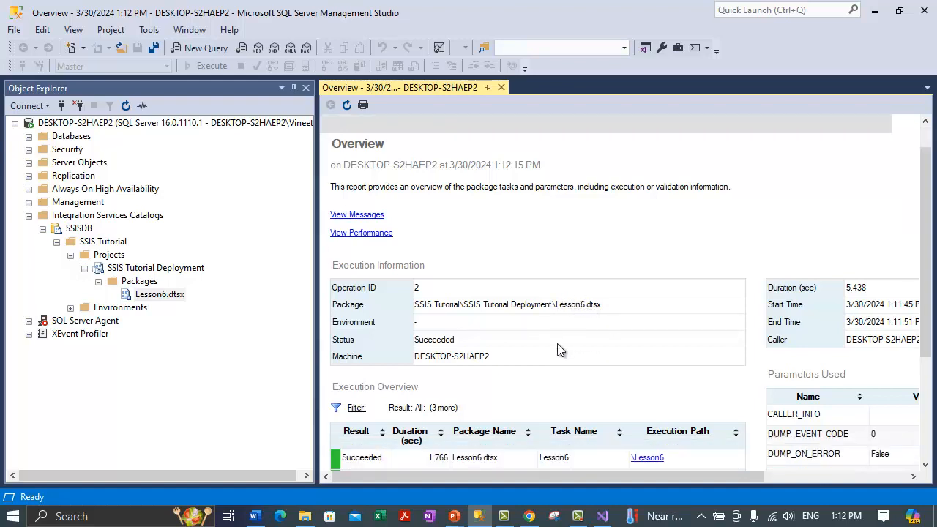
{"action": "scroll", "coordinate": [557, 349], "scroll_direction": "down", "scroll_amount": 1}
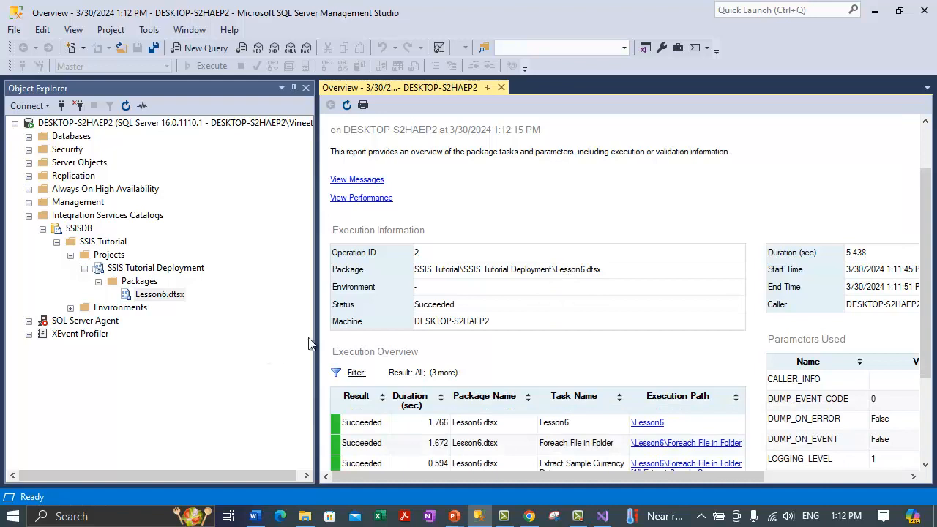
{"action": "left_click_drag", "start_coordinate": [316, 344], "coordinate": [173, 344]}
{"action": "scroll", "coordinate": [739, 372], "scroll_direction": "down", "scroll_amount": 4}
{"action": "scroll", "coordinate": [440, 374], "scroll_direction": "up", "scroll_amount": 4}
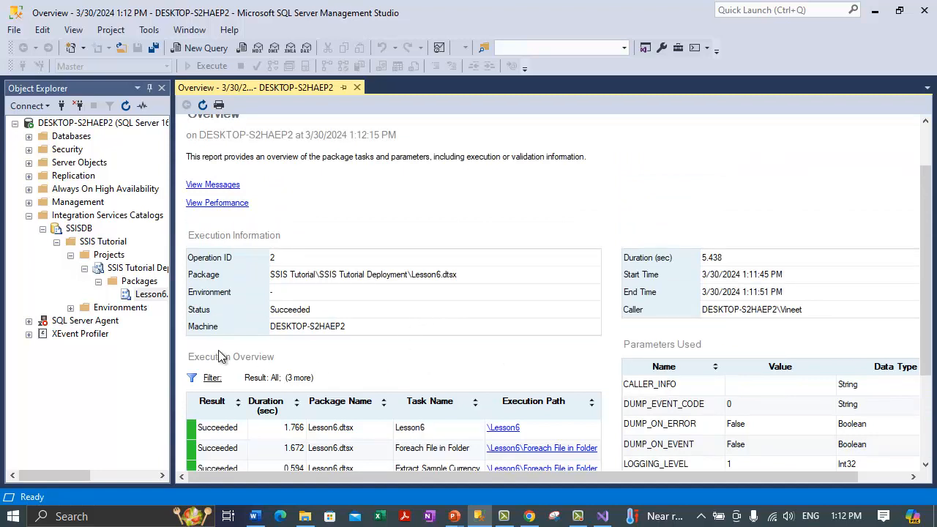
{"action": "scroll", "coordinate": [224, 358], "scroll_direction": "down", "scroll_amount": 4}
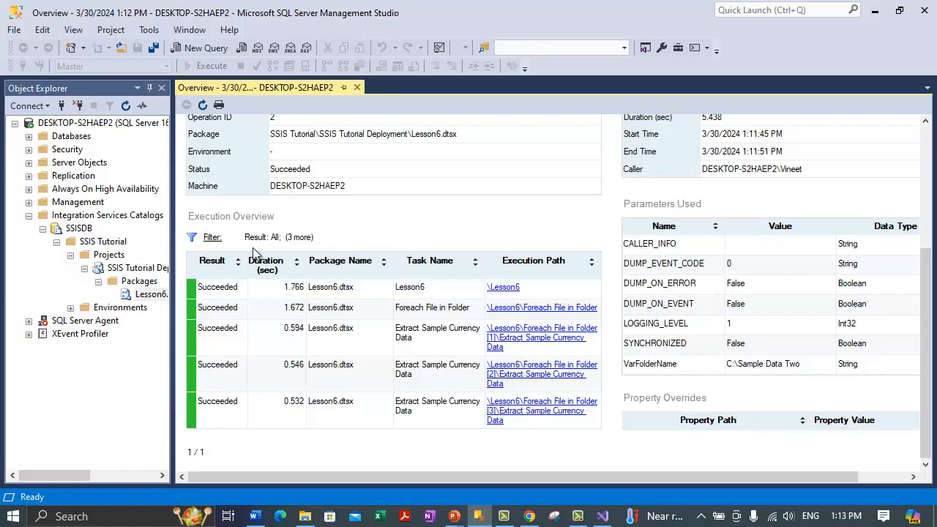
{"action": "scroll", "coordinate": [244, 394], "scroll_direction": "up", "scroll_amount": 5}
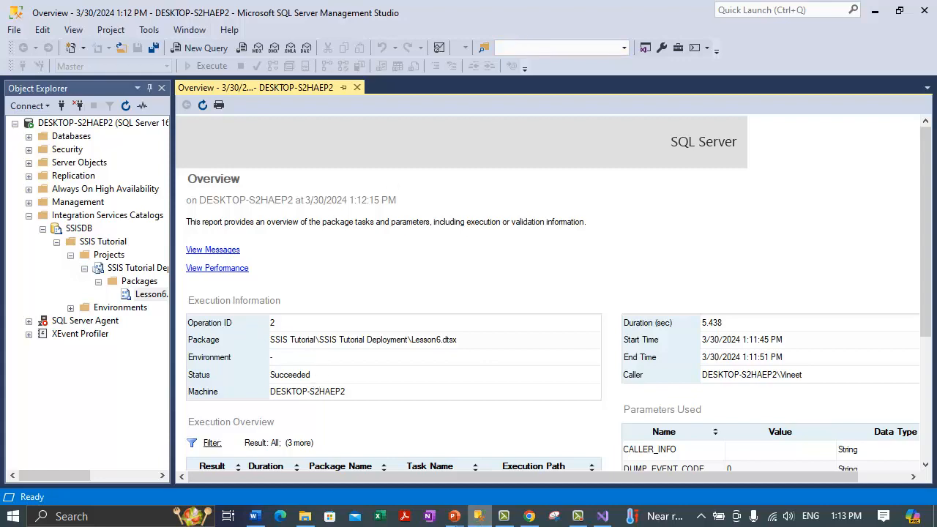
Step: Switch to the Overview of SSIS Packages document in Word and add the red line "Deployment of Package with SSIS" below Step 4
{"action": "left_click", "coordinate": [254, 516]}
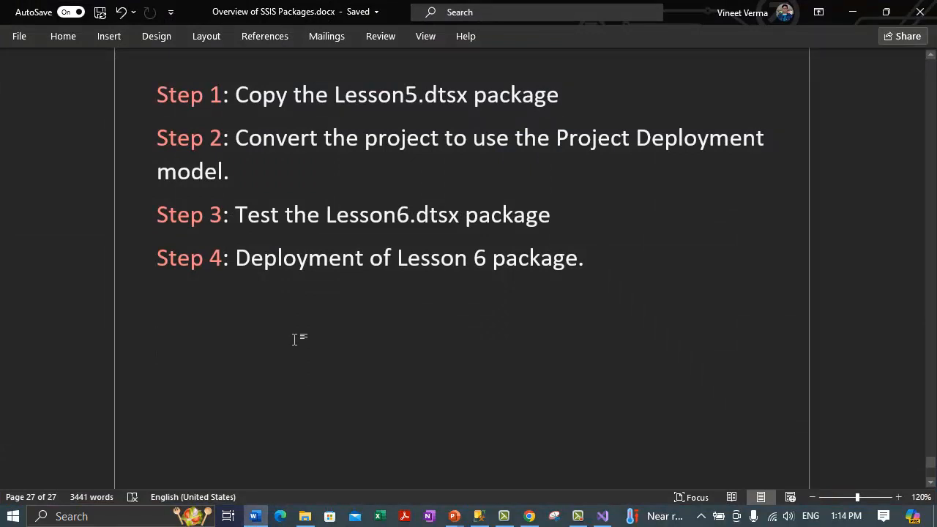
{"action": "type", "text": "Deploymento"}
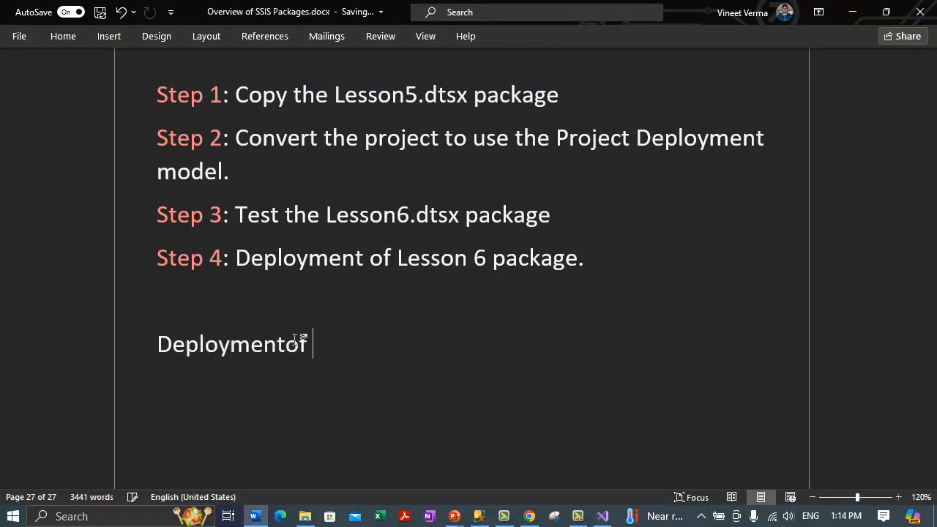
{"action": "key", "text": "BackSpace"}
{"action": "type", "text": "of Package with SSIS"}
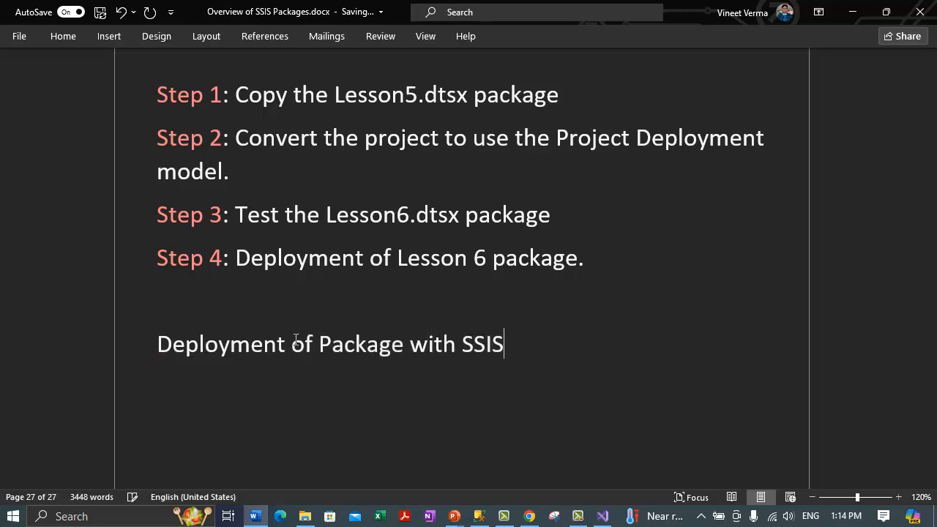
{"action": "key", "text": "Return"}
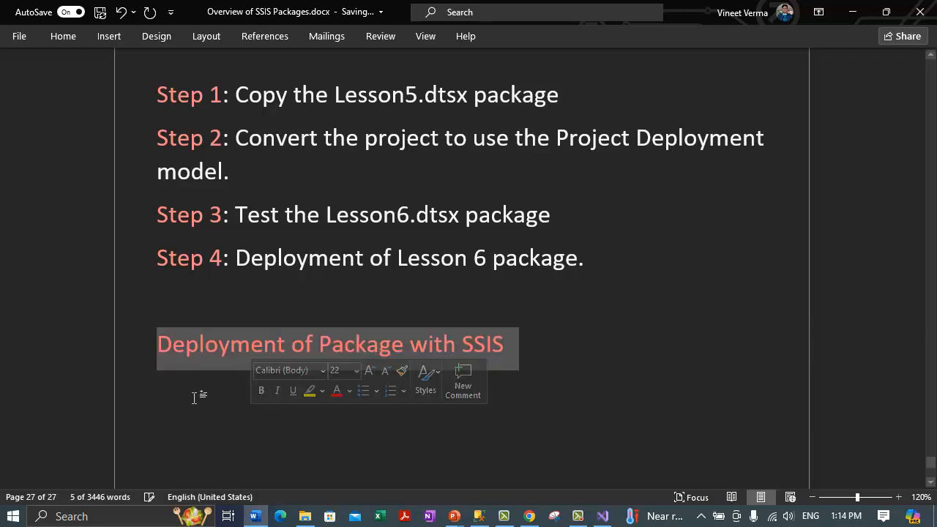
{"action": "left_click", "coordinate": [195, 403]}
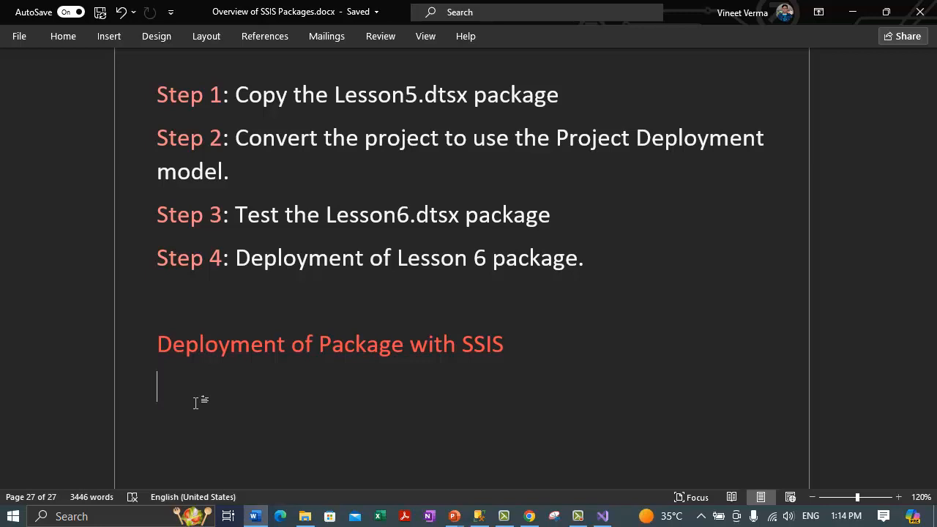
Step: Review Steps 1 to 4 of the Lesson 6 deployment in the document, highlighting each one, and look back over the preceding notes
{"action": "scroll", "coordinate": [342, 301], "scroll_direction": "up", "scroll_amount": 3}
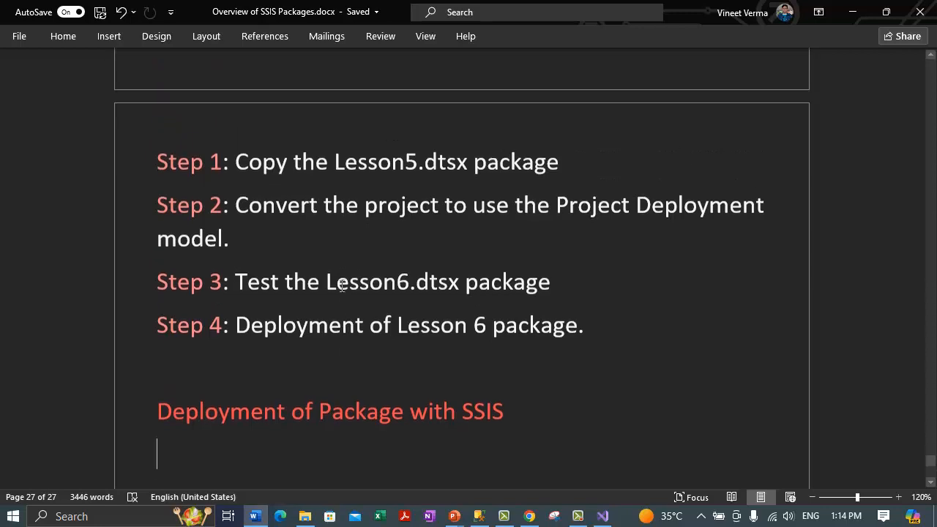
{"action": "left_click_drag", "start_coordinate": [156, 178], "coordinate": [573, 181]}
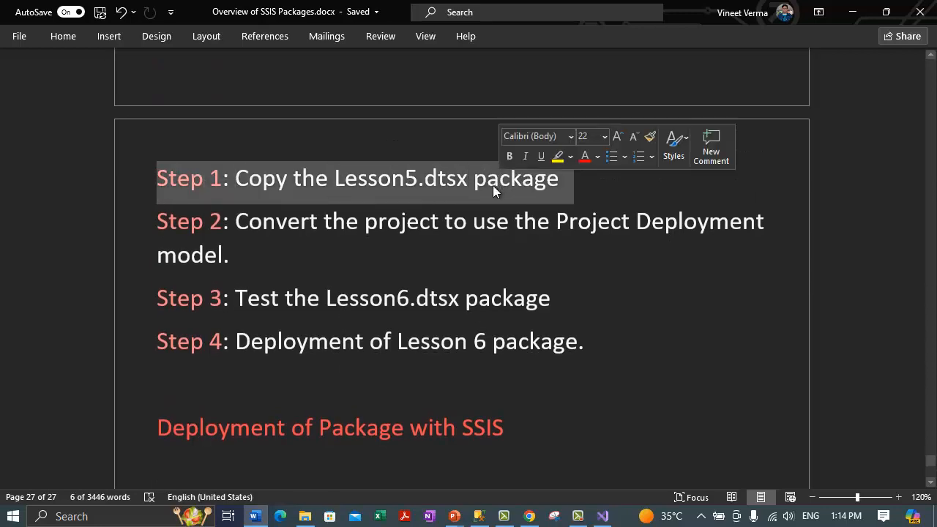
{"action": "left_click", "coordinate": [375, 216]}
{"action": "left_click_drag", "start_coordinate": [185, 222], "coordinate": [643, 254]}
{"action": "left_click_drag", "start_coordinate": [192, 298], "coordinate": [544, 304]}
{"action": "scroll", "coordinate": [274, 265], "scroll_direction": "down", "scroll_amount": 1}
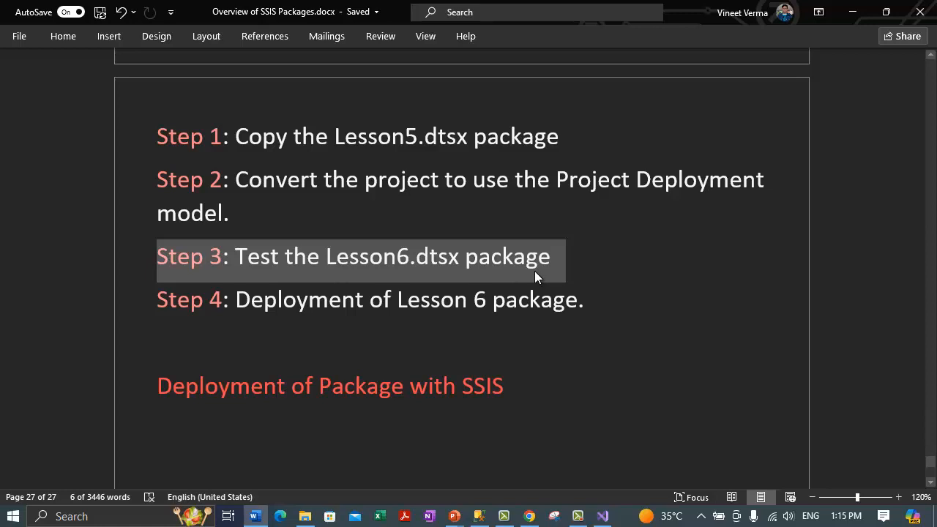
{"action": "left_click", "coordinate": [372, 304]}
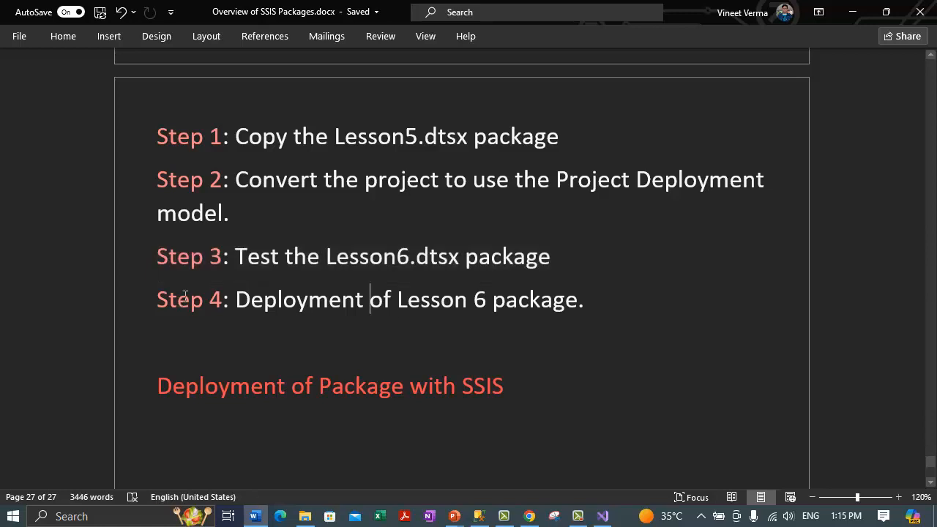
{"action": "left_click_drag", "start_coordinate": [183, 296], "coordinate": [568, 304]}
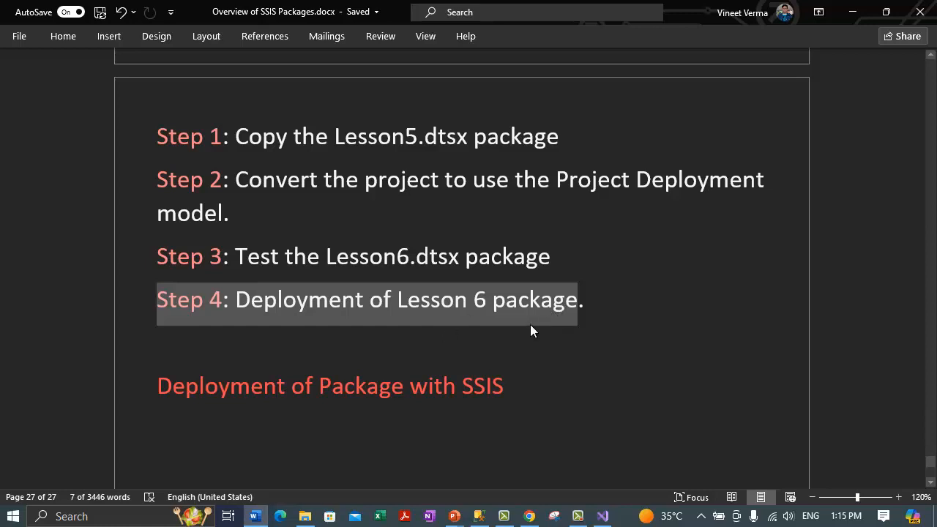
{"action": "left_click", "coordinate": [586, 351]}
{"action": "scroll", "coordinate": [585, 351], "scroll_direction": "up", "scroll_amount": 5}
{"action": "scroll", "coordinate": [586, 351], "scroll_direction": "up", "scroll_amount": 4}
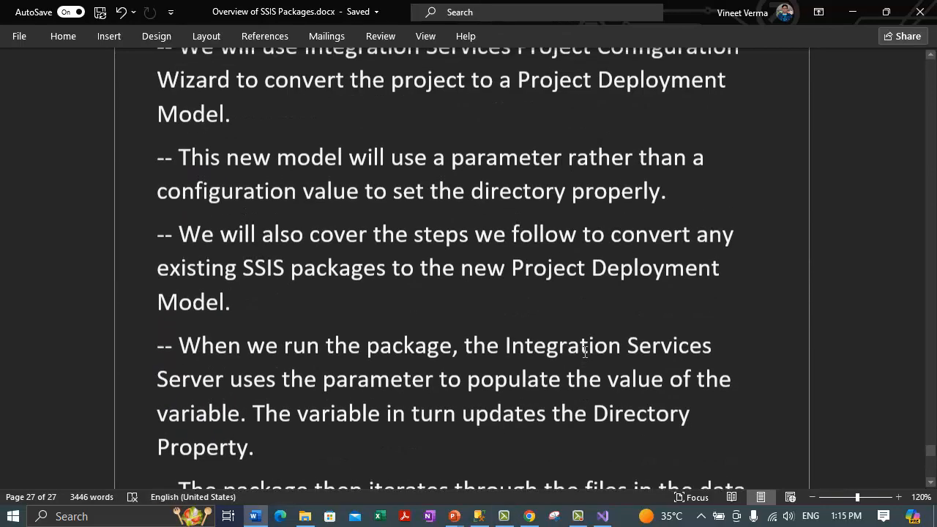
Step: Switch to the running PowerPoint slide show of the Integration Services ETL Project Tutorial Part - 9
{"action": "mouse_move", "coordinate": [454, 516]}
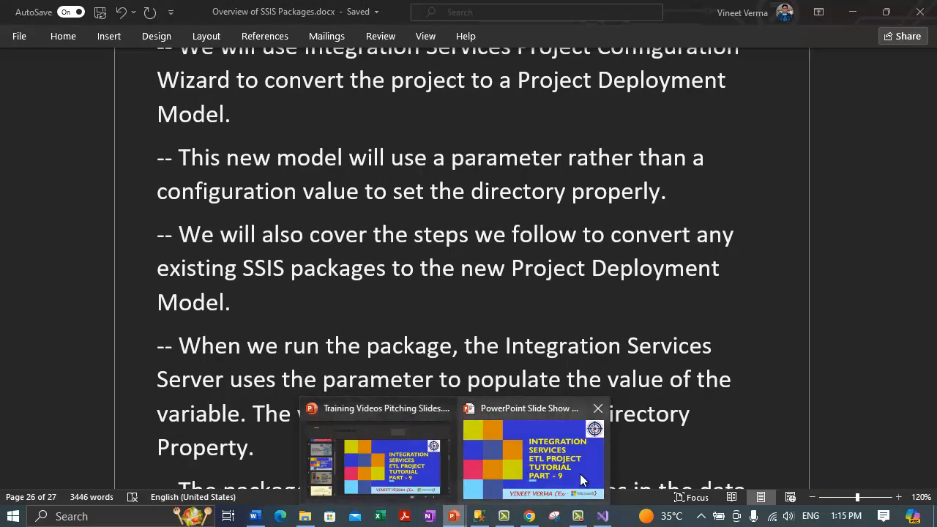
{"action": "left_click", "coordinate": [449, 435]}
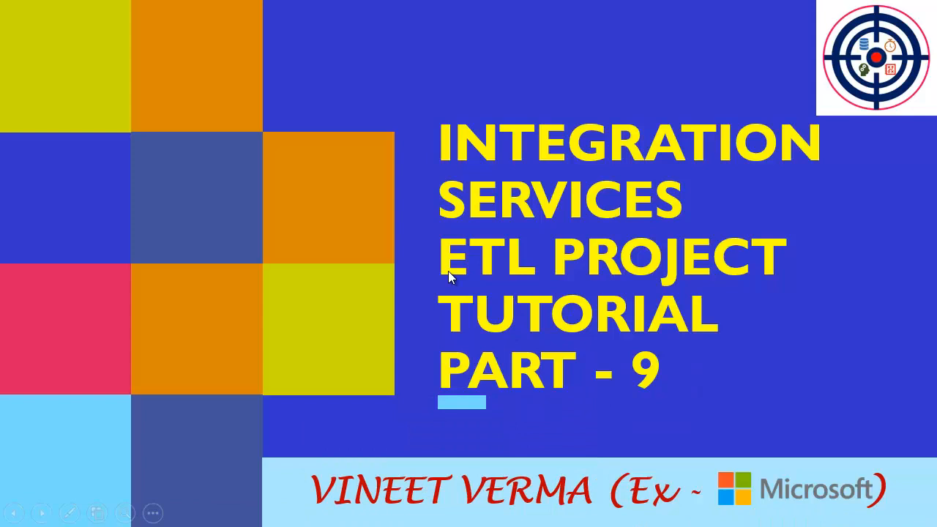